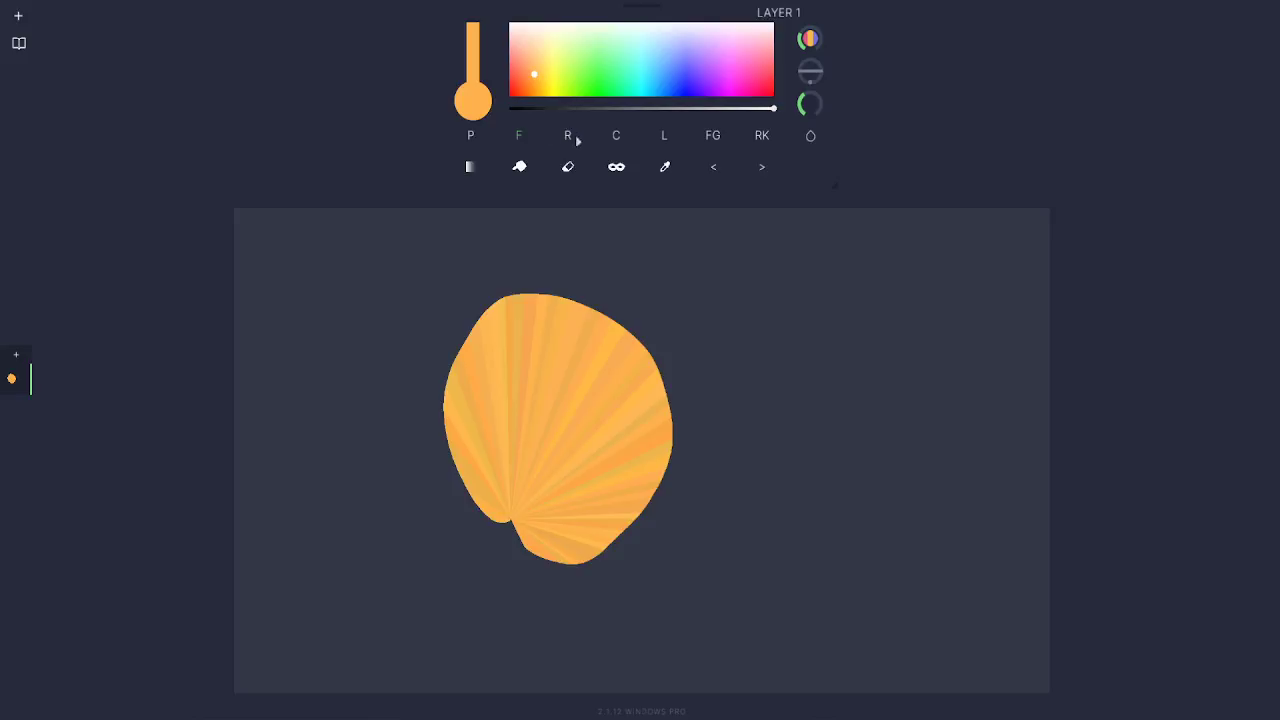
# Step: Draw four overlapping orange rectangles with the Rectangle tool on the empty canvas area beside the fan-shaped blob
pyautogui.click(568, 138)
pyautogui.click(617, 144)
pyautogui.click(572, 139)
pyautogui.moveTo(650, 249); pyautogui.dragTo(776, 442)
pyautogui.moveTo(805, 307); pyautogui.dragTo(885, 463)
pyautogui.moveTo(875, 289); pyautogui.dragTo(999, 457)
pyautogui.moveTo(923, 239); pyautogui.dragTo(1027, 392)
# Step: Paint five steep, bristly orange strokes with the C brush in the canvas's upper-left area, partly over the blob
pyautogui.click(618, 137)
pyautogui.moveTo(366, 258); pyautogui.dragTo(410, 536)
pyautogui.moveTo(414, 264); pyautogui.dragTo(448, 516)
pyautogui.moveTo(442, 228); pyautogui.dragTo(472, 452)
pyautogui.moveTo(466, 222); pyautogui.dragTo(492, 400)
pyautogui.moveTo(512, 246); pyautogui.dragTo(576, 410)
# Step: Draw seven thick, slanted orange bars with the Line tool across the blob's edge and the rectangles
pyautogui.click(665, 143)
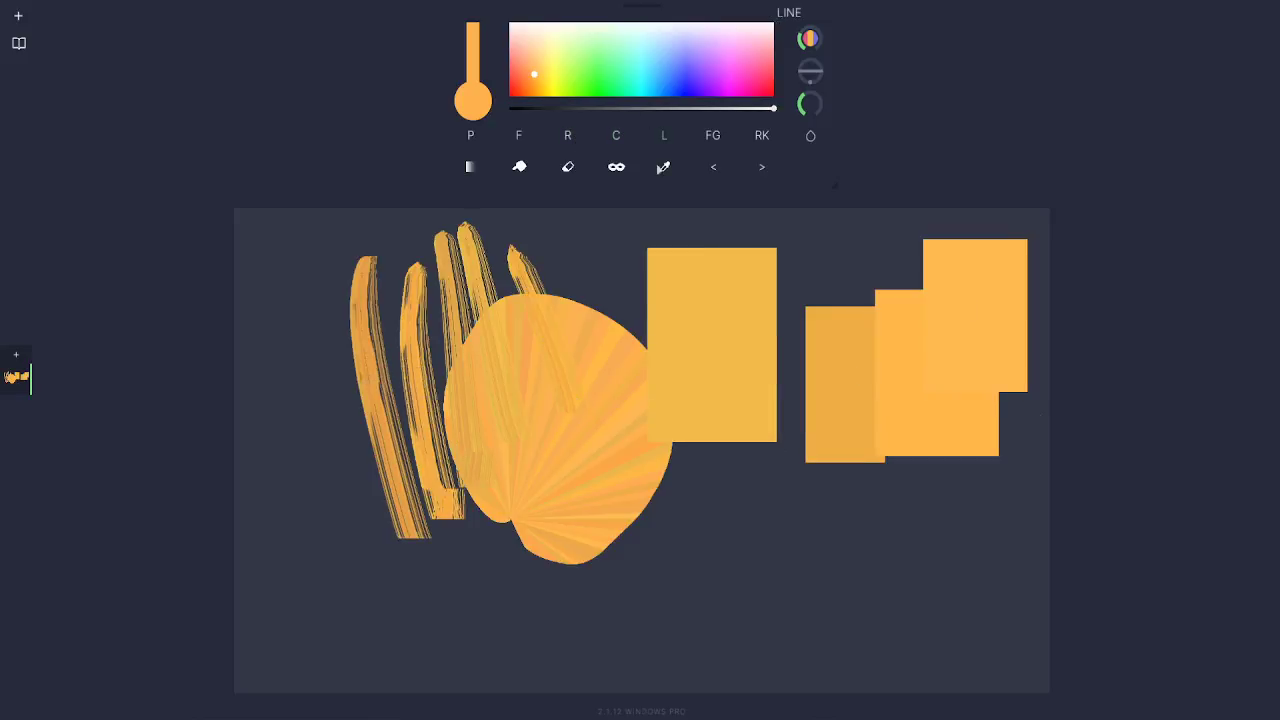
pyautogui.moveTo(597, 235); pyautogui.dragTo(690, 465)
pyautogui.moveTo(703, 244); pyautogui.dragTo(730, 466)
pyautogui.moveTo(845, 244); pyautogui.dragTo(776, 455)
pyautogui.moveTo(872, 245); pyautogui.dragTo(797, 518)
pyautogui.moveTo(905, 283); pyautogui.dragTo(822, 535)
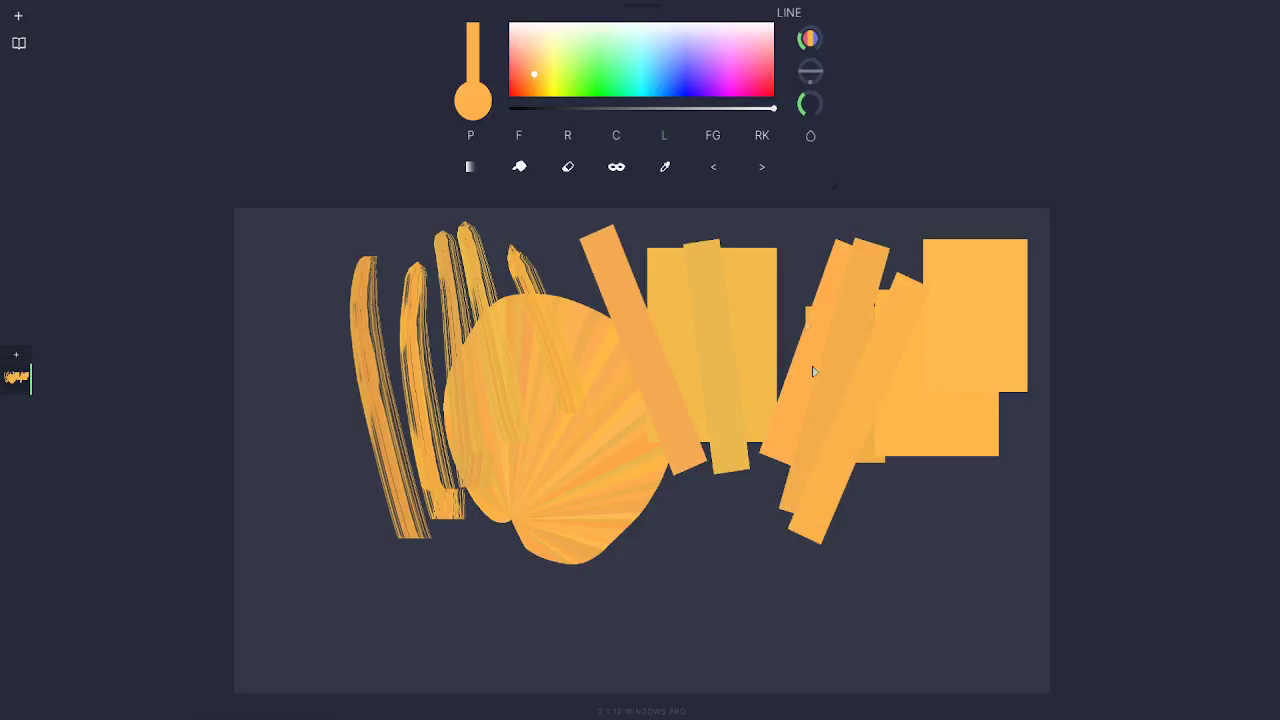
pyautogui.moveTo(800, 285); pyautogui.dragTo(755, 515)
pyautogui.moveTo(795, 225); pyautogui.dragTo(720, 485)
# Step: Cover nearly the whole canvas with large, rounded, overlapping orange shapes using the Fill tool
pyautogui.click(520, 137)
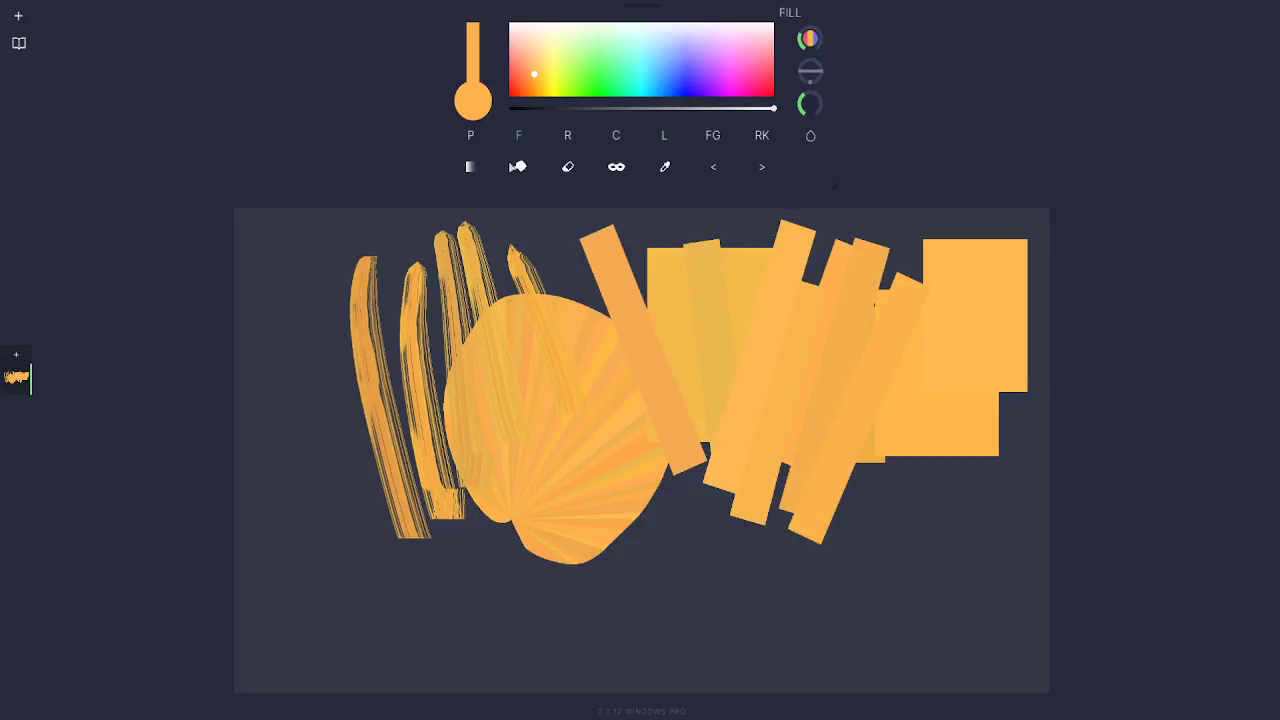
pyautogui.moveTo(354, 575)
pyautogui.mouseDown()
pyautogui.moveTo(530, 683)
pyautogui.moveTo(633, 479)
pyautogui.moveTo(332, 431)
pyautogui.moveTo(378, 665)
pyautogui.mouseUp()
pyautogui.moveTo(766, 640)
pyautogui.mouseDown()
pyautogui.moveTo(935, 604)
pyautogui.moveTo(671, 649)
pyautogui.moveTo(797, 662)
pyautogui.mouseUp()
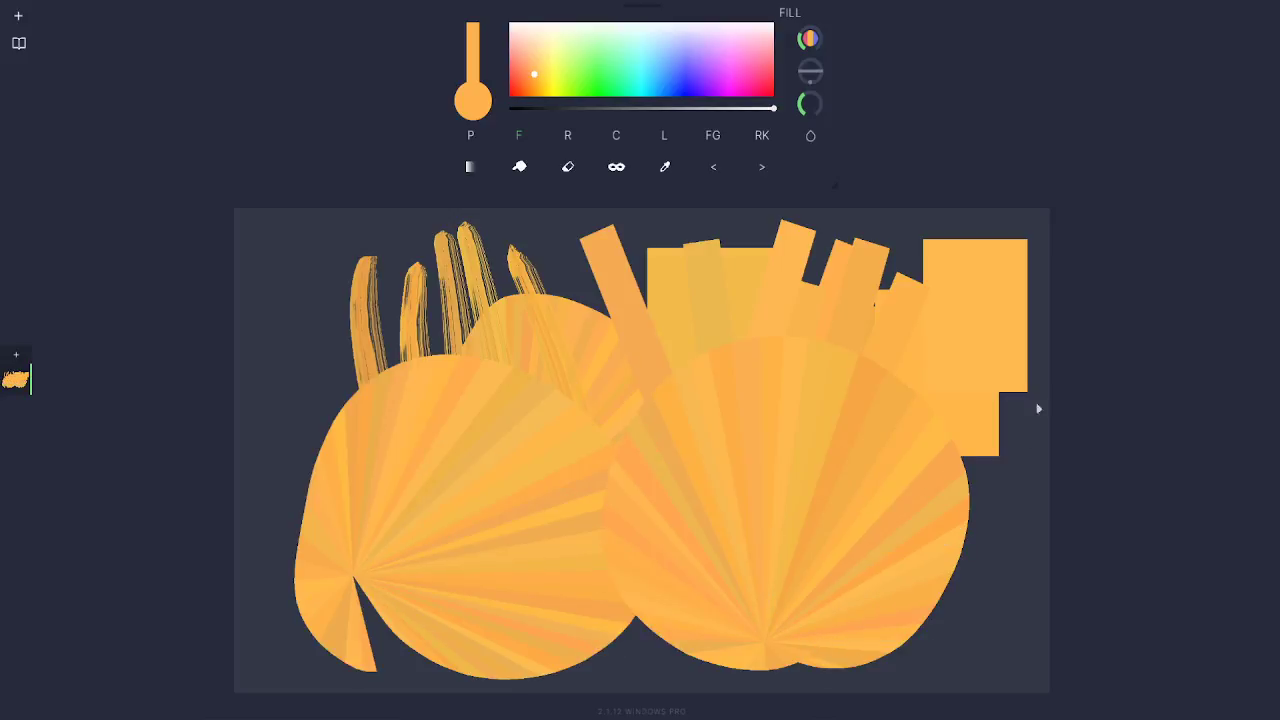
pyautogui.moveTo(998, 300)
pyautogui.mouseDown()
pyautogui.moveTo(886, 448)
pyautogui.moveTo(918, 239)
pyautogui.moveTo(882, 270)
pyautogui.mouseUp()
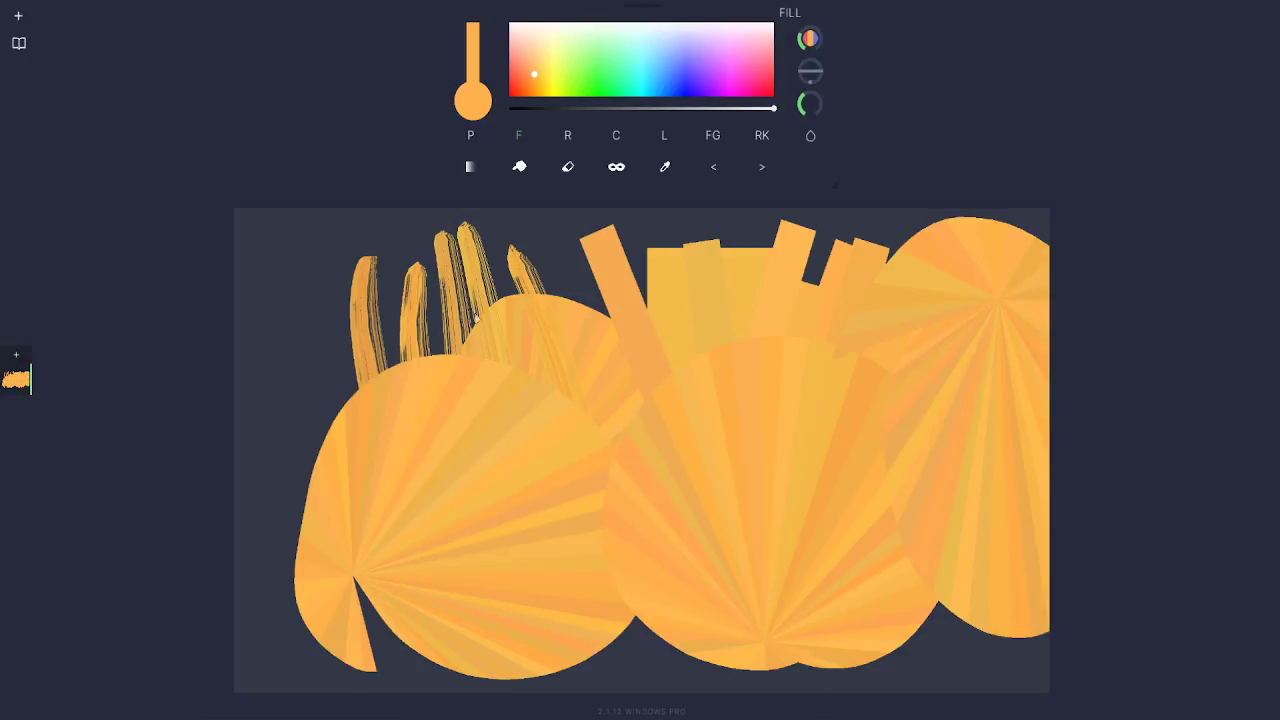
pyautogui.moveTo(752, 314)
pyautogui.mouseDown()
pyautogui.moveTo(312, 277)
pyautogui.moveTo(321, 372)
pyautogui.mouseUp()
pyautogui.moveTo(474, 332)
pyautogui.mouseDown()
pyautogui.moveTo(132, 316)
pyautogui.moveTo(404, 544)
pyautogui.mouseUp()
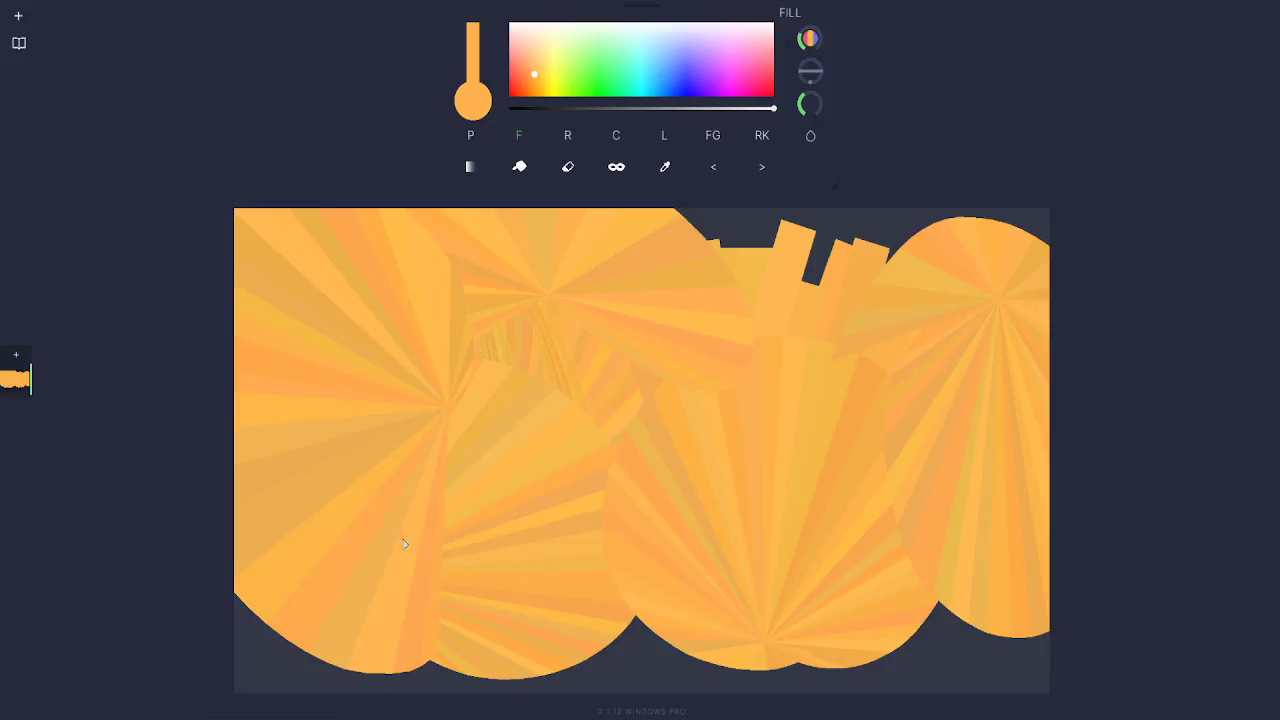
pyautogui.moveTo(339, 697)
pyautogui.mouseDown()
pyautogui.moveTo(134, 557)
pyautogui.moveTo(510, 600)
pyautogui.mouseUp()
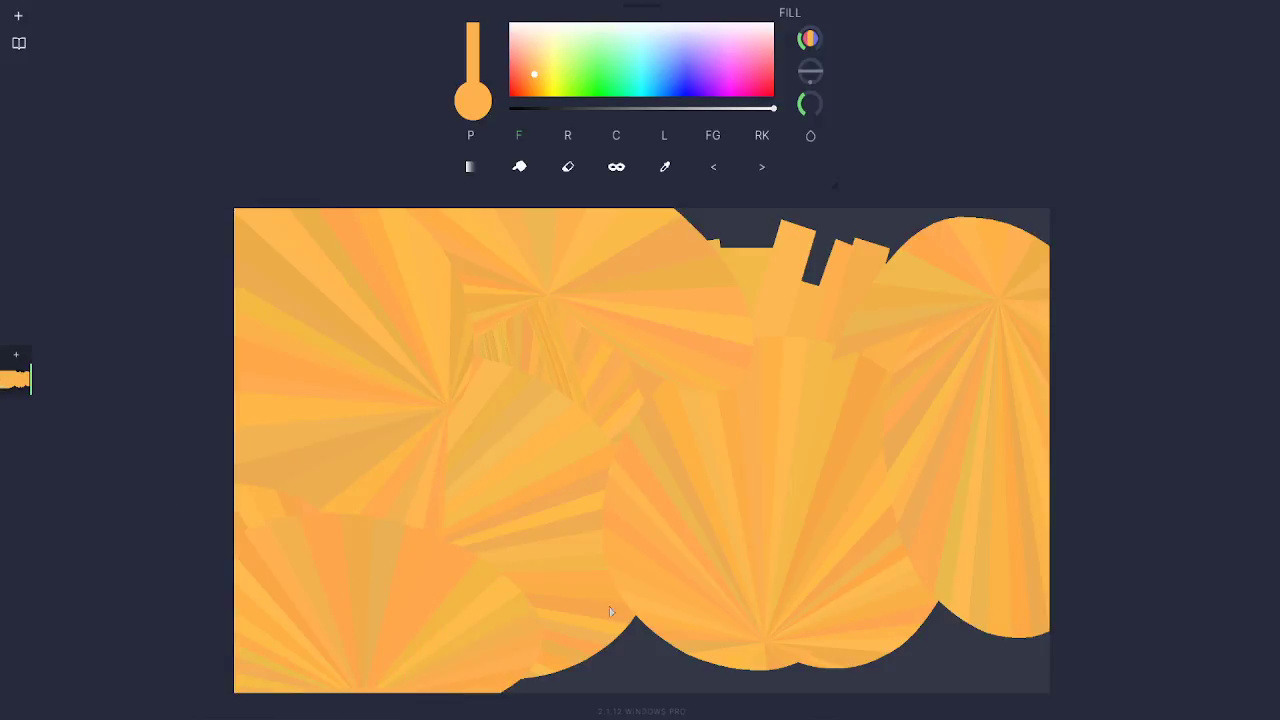
pyautogui.moveTo(750, 591); pyautogui.dragTo(459, 624)
pyautogui.moveTo(779, 611); pyautogui.dragTo(790, 532)
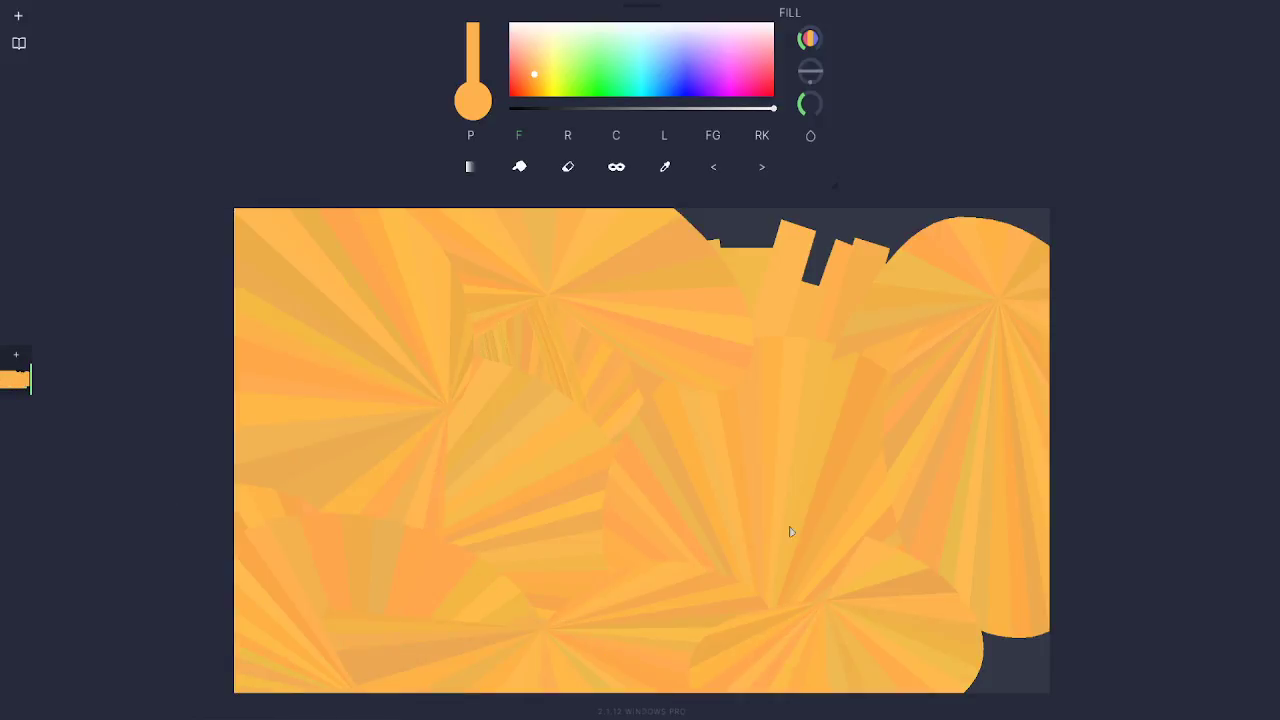
pyautogui.moveTo(1011, 592); pyautogui.dragTo(921, 415)
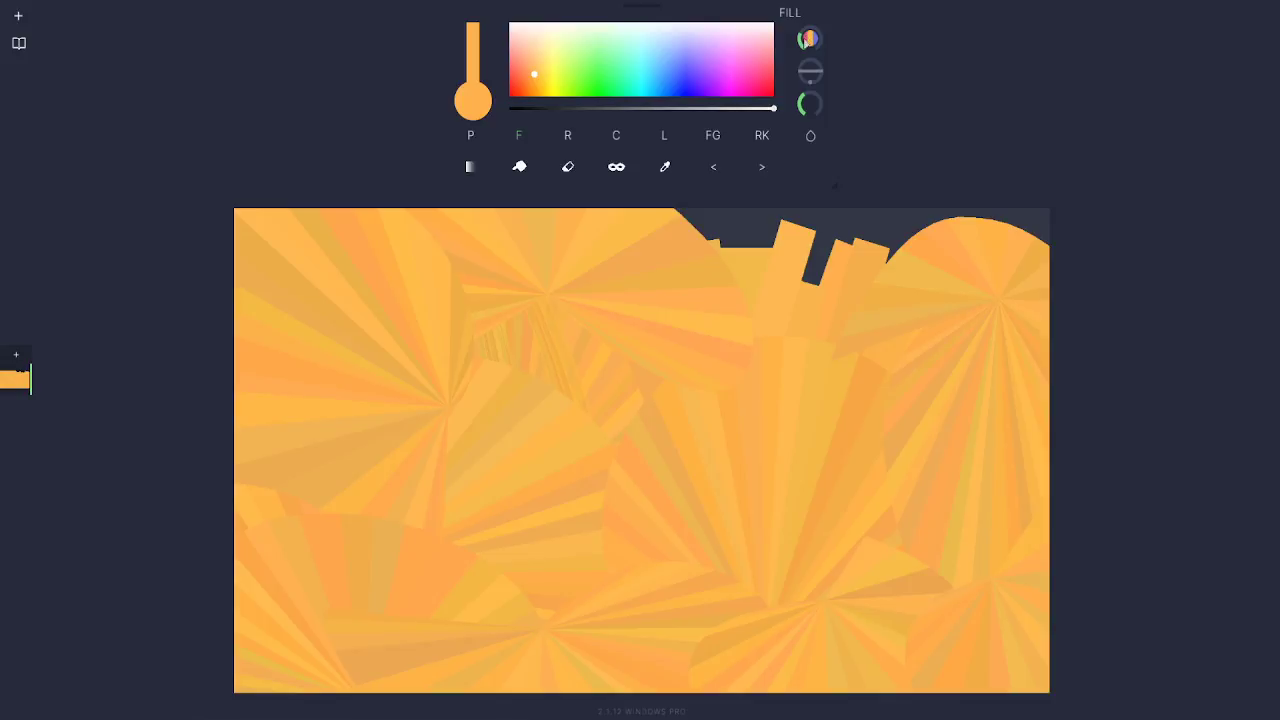
# Step: Raise the color jitter to 100 and draw a large round Fill shape in the middle of the canvas
pyautogui.moveTo(810, 38); pyautogui.dragTo(852, 12)
pyautogui.moveTo(812, 42); pyautogui.dragTo(906, 100)
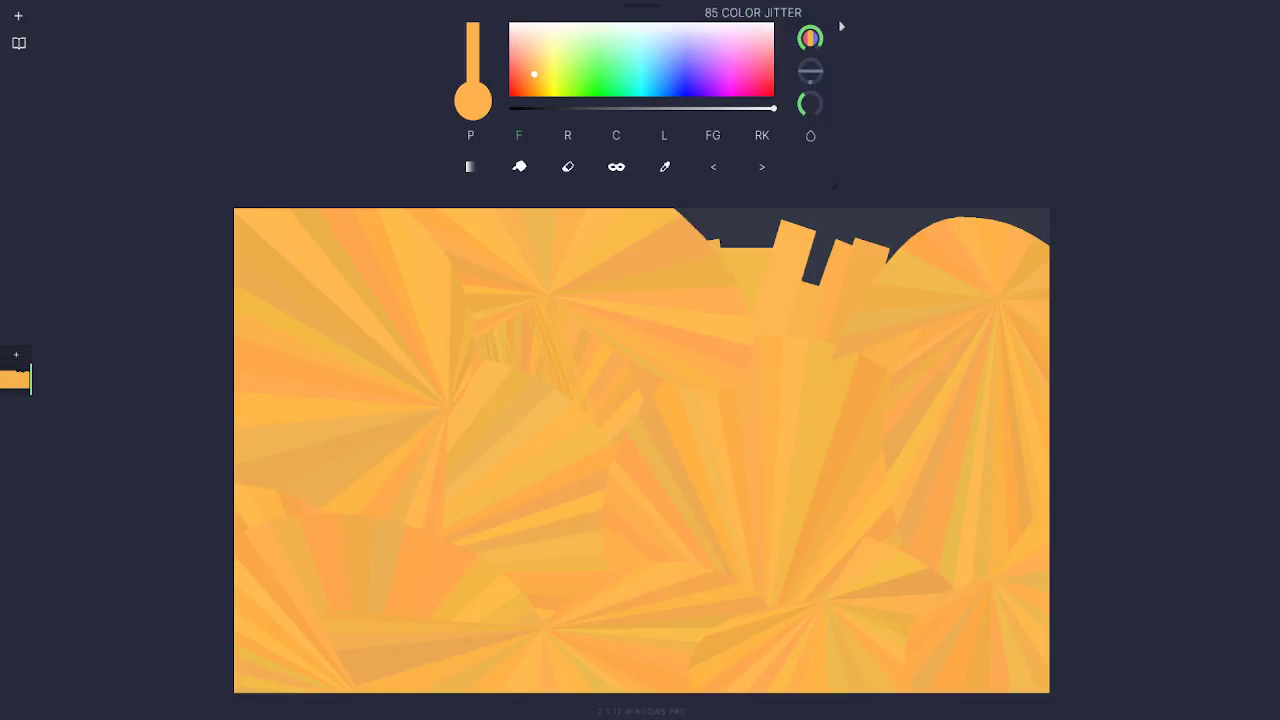
pyautogui.moveTo(813, 42); pyautogui.dragTo(840, 138)
pyautogui.moveTo(612, 527)
pyautogui.mouseDown()
pyautogui.moveTo(757, 357)
pyautogui.moveTo(557, 606)
pyautogui.moveTo(855, 480)
pyautogui.moveTo(543, 270)
pyautogui.moveTo(556, 300)
pyautogui.mouseUp()
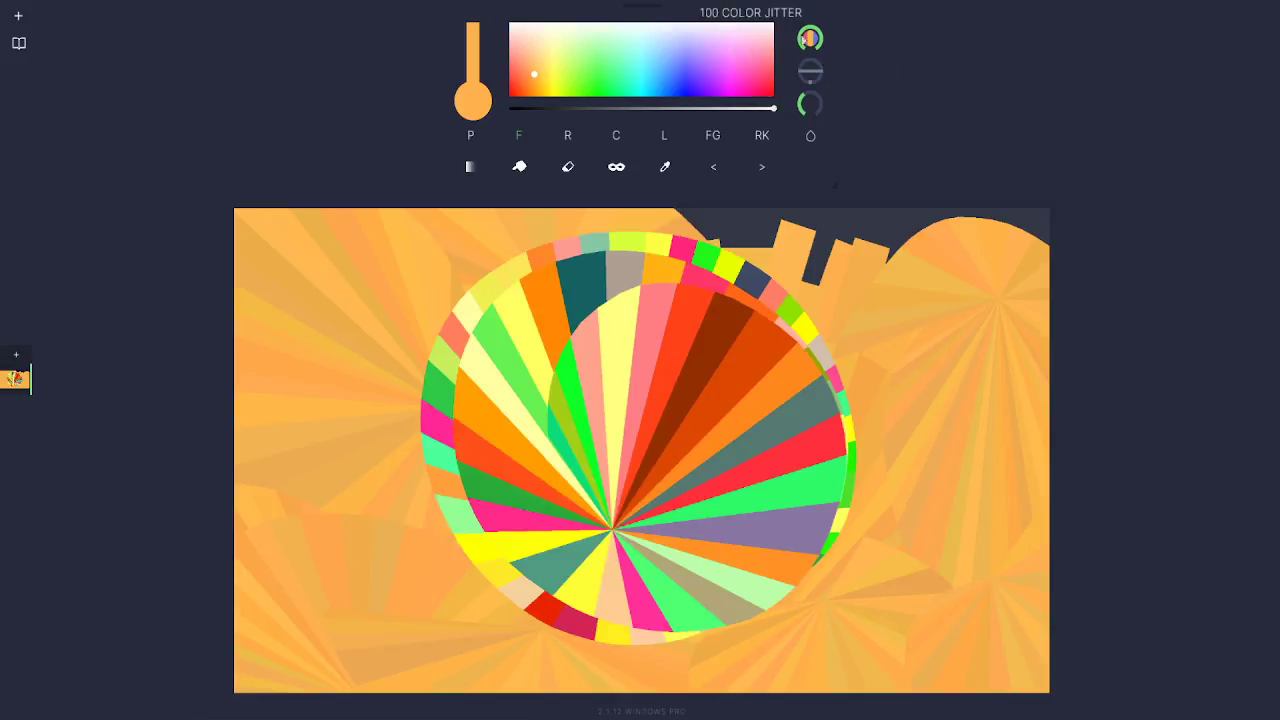
# Step: Set the color jitter to 0 and draw plain orange Fill shapes over both sides of the multicoloured circle
pyautogui.moveTo(804, 41)
pyautogui.mouseDown()
pyautogui.moveTo(764, 80)
pyautogui.moveTo(786, 116)
pyautogui.mouseUp()
pyautogui.moveTo(838, 472)
pyautogui.mouseDown()
pyautogui.moveTo(908, 234)
pyautogui.moveTo(832, 538)
pyautogui.mouseUp()
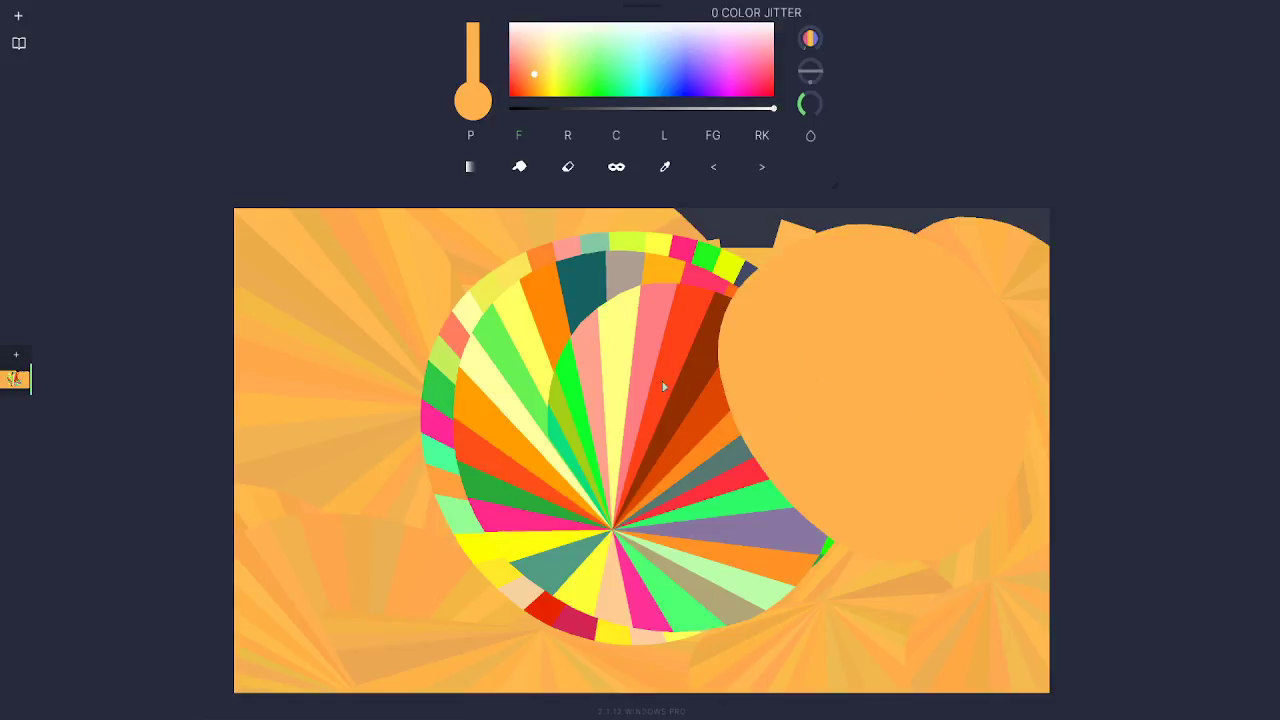
pyautogui.moveTo(663, 386)
pyautogui.mouseDown()
pyautogui.moveTo(633, 513)
pyautogui.moveTo(451, 365)
pyautogui.moveTo(567, 295)
pyautogui.moveTo(461, 413)
pyautogui.moveTo(481, 501)
pyautogui.moveTo(275, 363)
pyautogui.moveTo(551, 429)
pyautogui.moveTo(348, 375)
pyautogui.mouseUp()
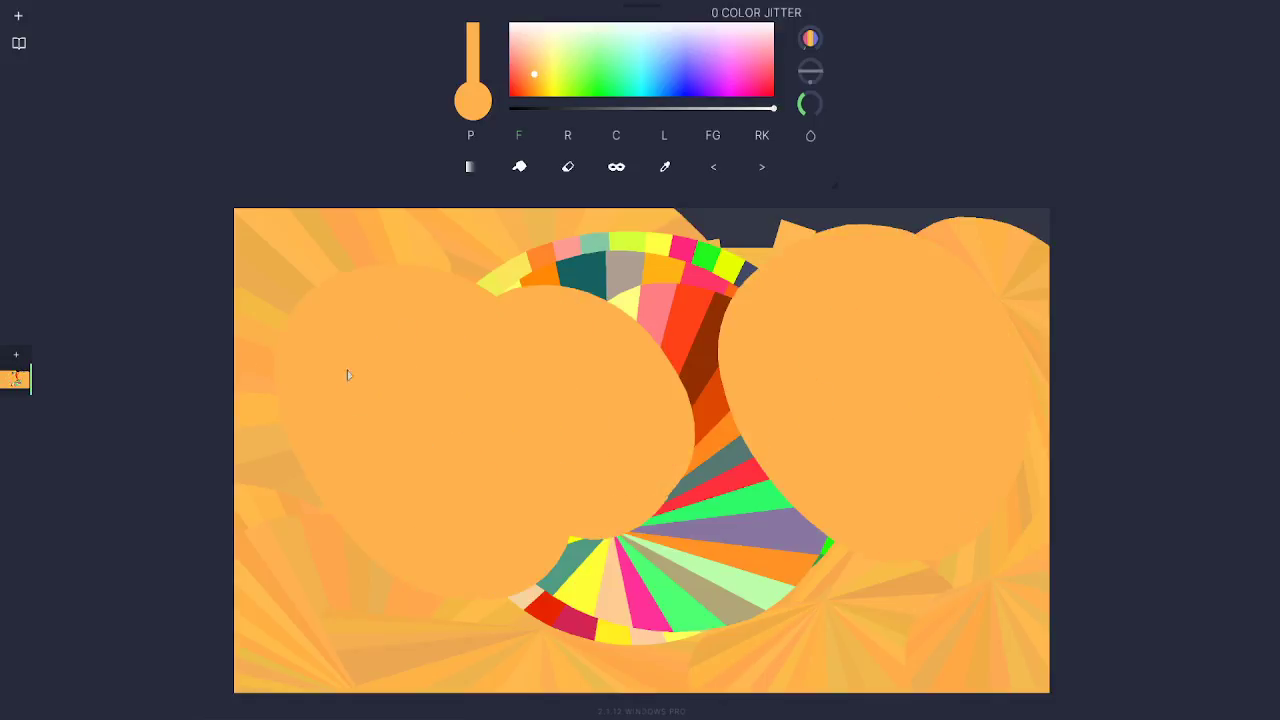
# Step: Set the color jitter to 9 and draw large Fill shapes over the left half of the canvas
pyautogui.moveTo(804, 41)
pyautogui.mouseDown()
pyautogui.moveTo(768, 22)
pyautogui.moveTo(766, 52)
pyautogui.mouseUp()
pyautogui.moveTo(570, 500)
pyautogui.mouseDown()
pyautogui.moveTo(676, 233)
pyautogui.moveTo(359, 429)
pyautogui.moveTo(584, 212)
pyautogui.mouseUp()
pyautogui.moveTo(453, 577); pyautogui.dragTo(648, 234)
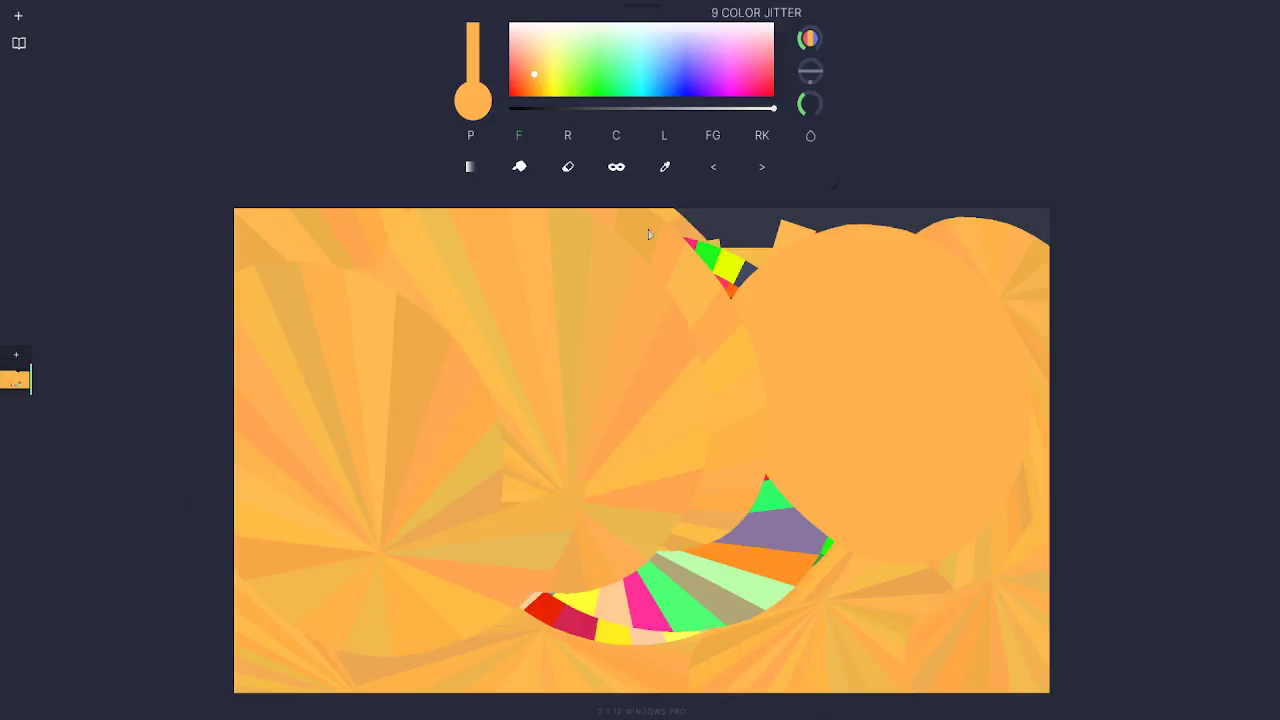
# Step: Switch the color jitter mode to Stroke and draw several overlapping Fill shapes around the canvas centre
pyautogui.rightClick(808, 43)
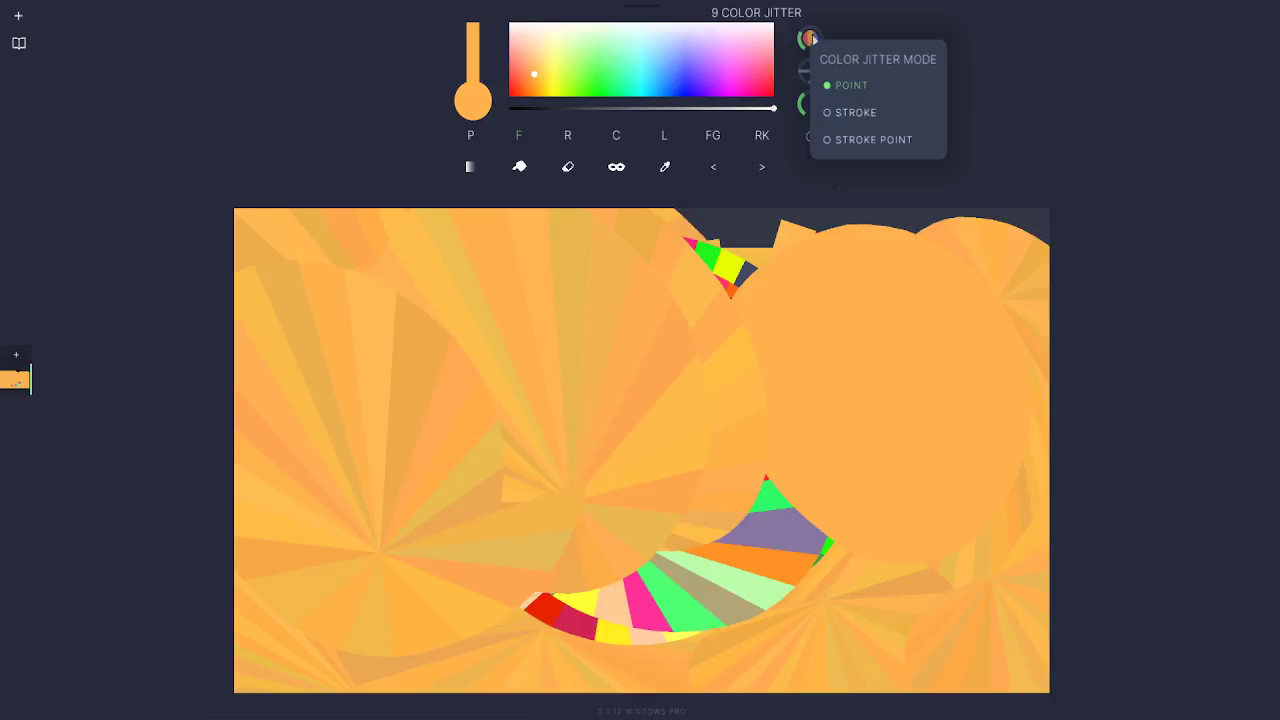
pyautogui.click(840, 114)
pyautogui.moveTo(698, 482)
pyautogui.mouseDown()
pyautogui.moveTo(738, 511)
pyautogui.moveTo(591, 448)
pyautogui.moveTo(709, 426)
pyautogui.moveTo(643, 529)
pyautogui.mouseUp()
pyautogui.moveTo(898, 526)
pyautogui.mouseDown()
pyautogui.moveTo(842, 350)
pyautogui.moveTo(873, 517)
pyautogui.mouseUp()
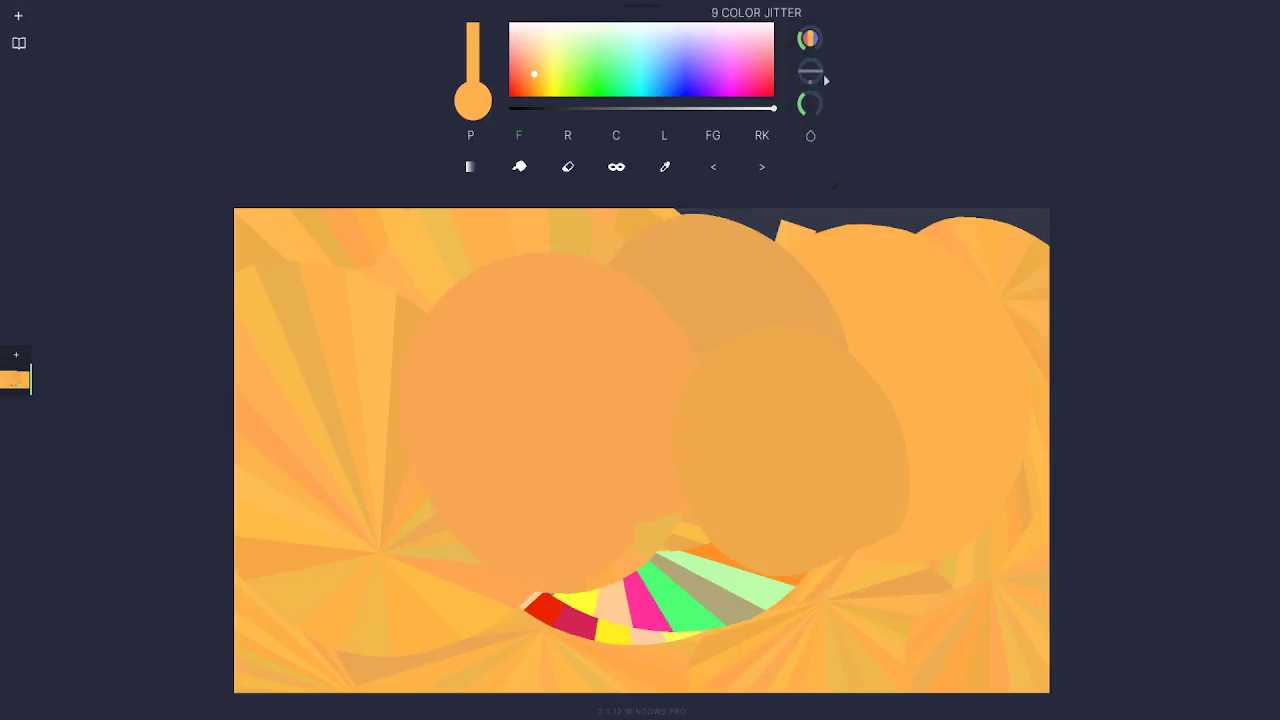
# Step: Raise the color jitter to 32 and draw two more rounded Fill shapes at the centre and right of the canvas
pyautogui.moveTo(818, 40); pyautogui.dragTo(824, 14)
pyautogui.moveTo(831, 478)
pyautogui.mouseDown()
pyautogui.moveTo(996, 417)
pyautogui.moveTo(768, 458)
pyautogui.mouseUp()
pyautogui.moveTo(701, 537); pyautogui.dragTo(718, 563)
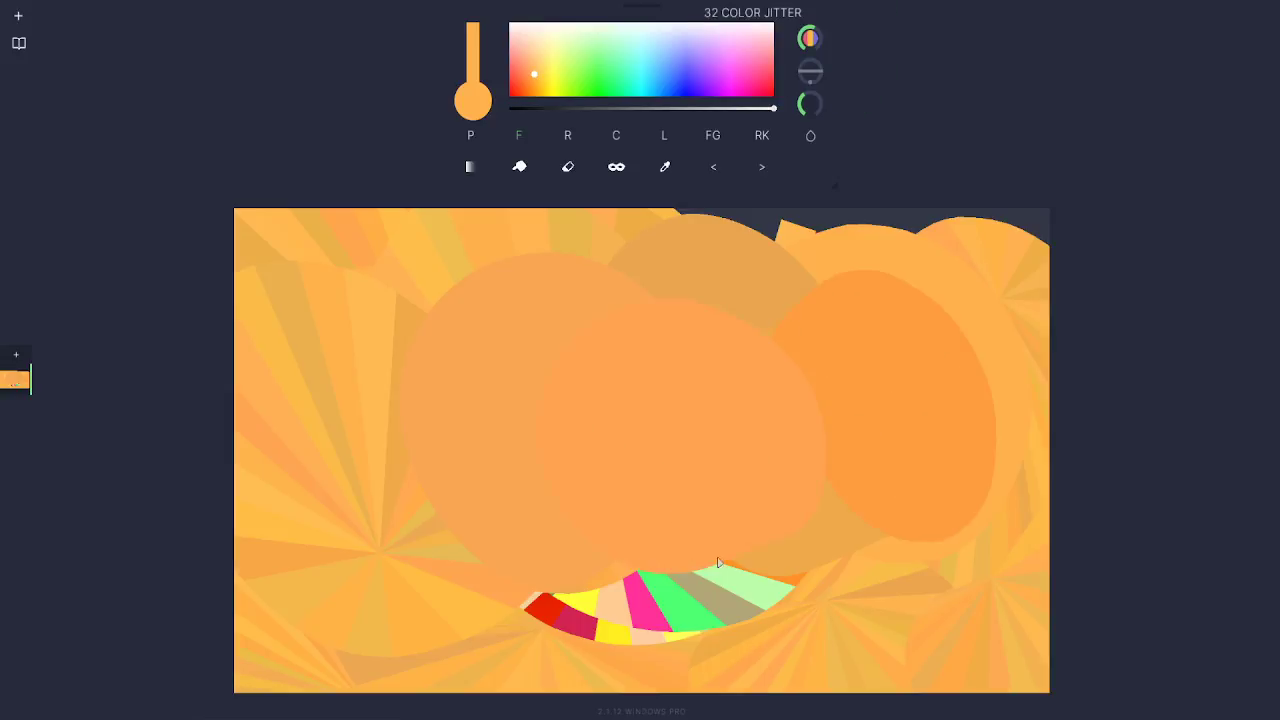
# Step: Choose a pale yellow colour and draw seven rounded Fill shapes across the middle and lower right of the canvas
pyautogui.click(551, 52)
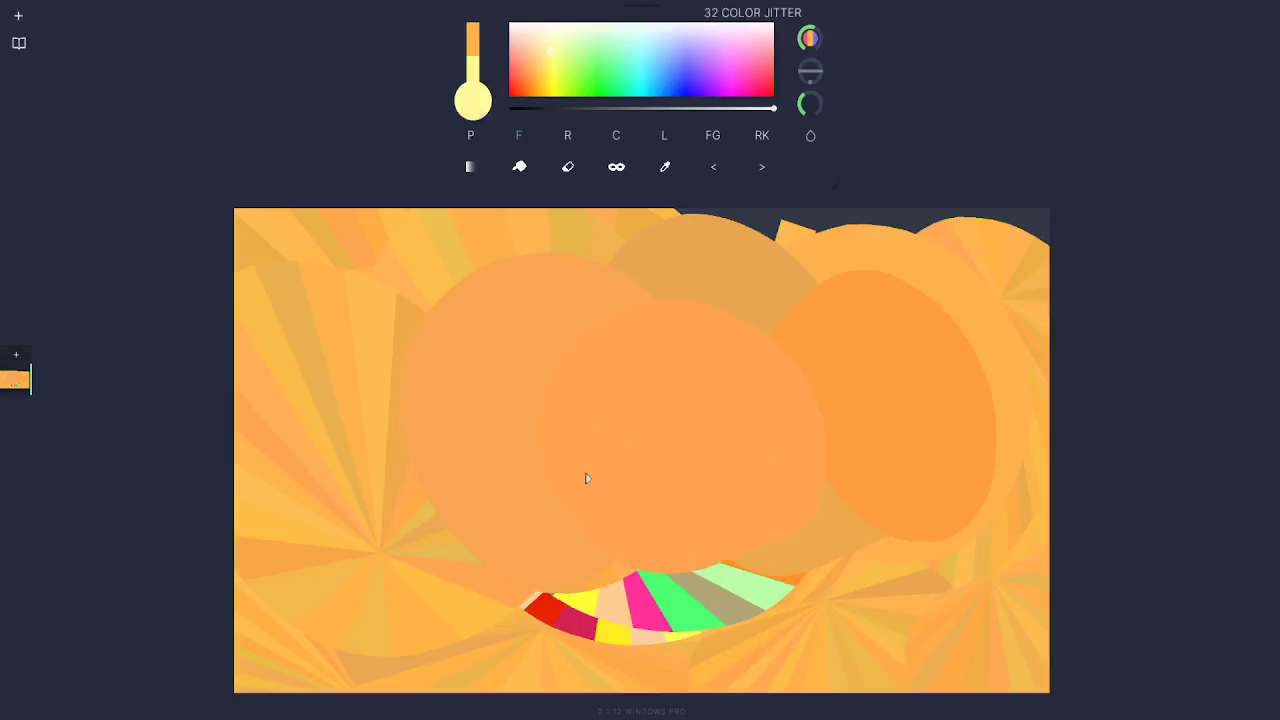
pyautogui.moveTo(587, 478); pyautogui.dragTo(420, 394)
pyautogui.moveTo(660, 420)
pyautogui.mouseDown()
pyautogui.moveTo(486, 457)
pyautogui.moveTo(666, 423)
pyautogui.mouseUp()
pyautogui.moveTo(831, 383); pyautogui.dragTo(830, 400)
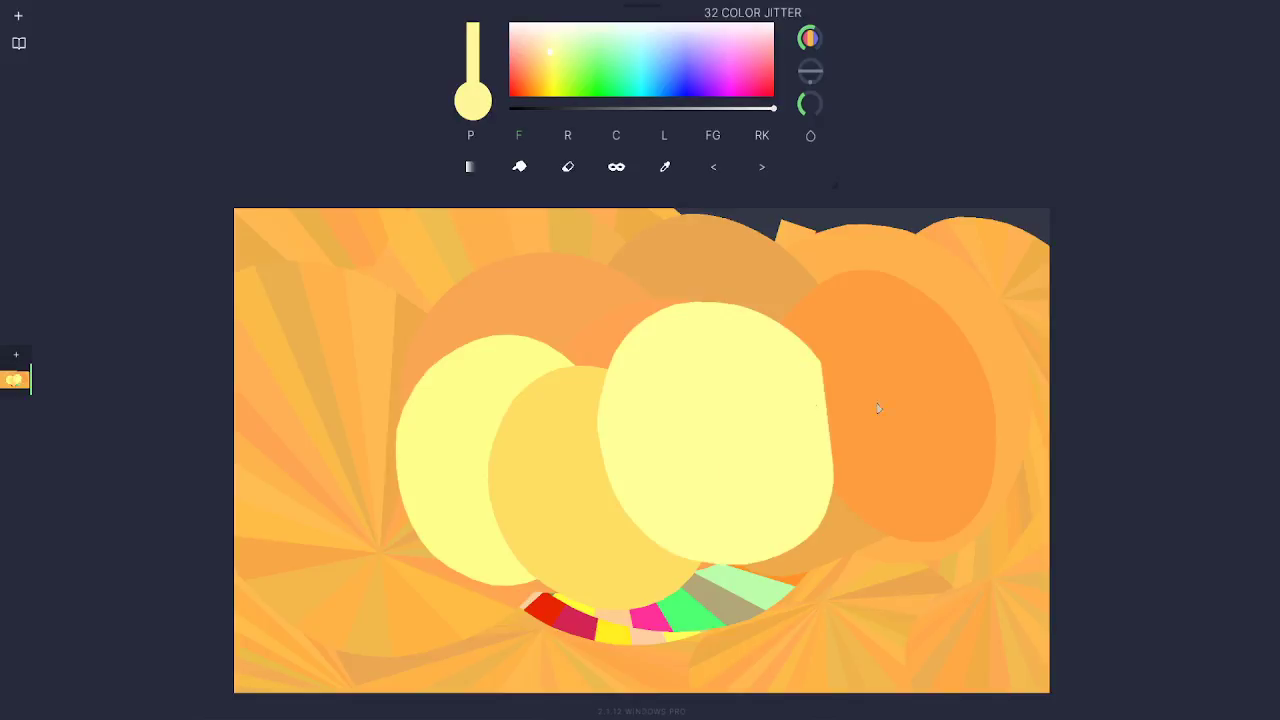
pyautogui.moveTo(960, 348); pyautogui.dragTo(941, 456)
pyautogui.moveTo(1032, 466)
pyautogui.mouseDown()
pyautogui.moveTo(903, 611)
pyautogui.moveTo(987, 590)
pyautogui.mouseUp()
pyautogui.moveTo(891, 646)
pyautogui.mouseDown()
pyautogui.moveTo(823, 503)
pyautogui.moveTo(882, 690)
pyautogui.mouseUp()
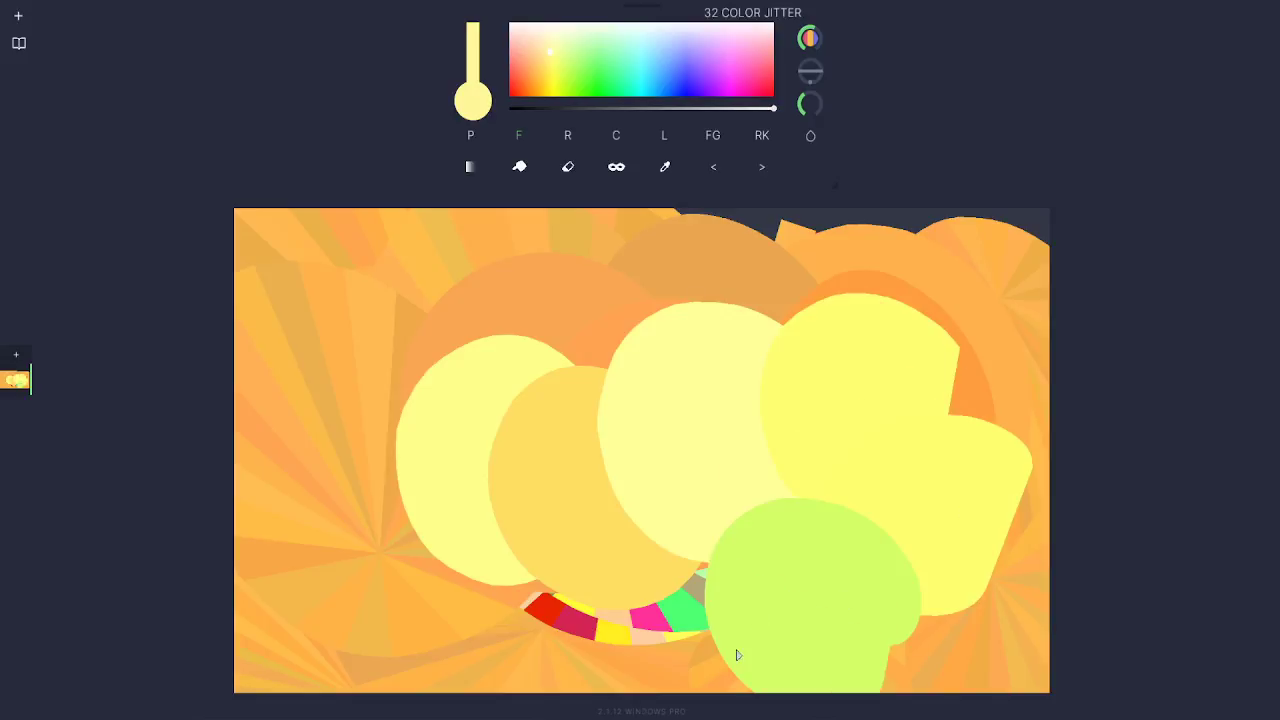
pyautogui.moveTo(737, 655); pyautogui.dragTo(640, 690)
# Step: Switch the color jitter mode to Stroke Point and draw four large round Fill shapes across the upper and left canvas
pyautogui.click(812, 42)
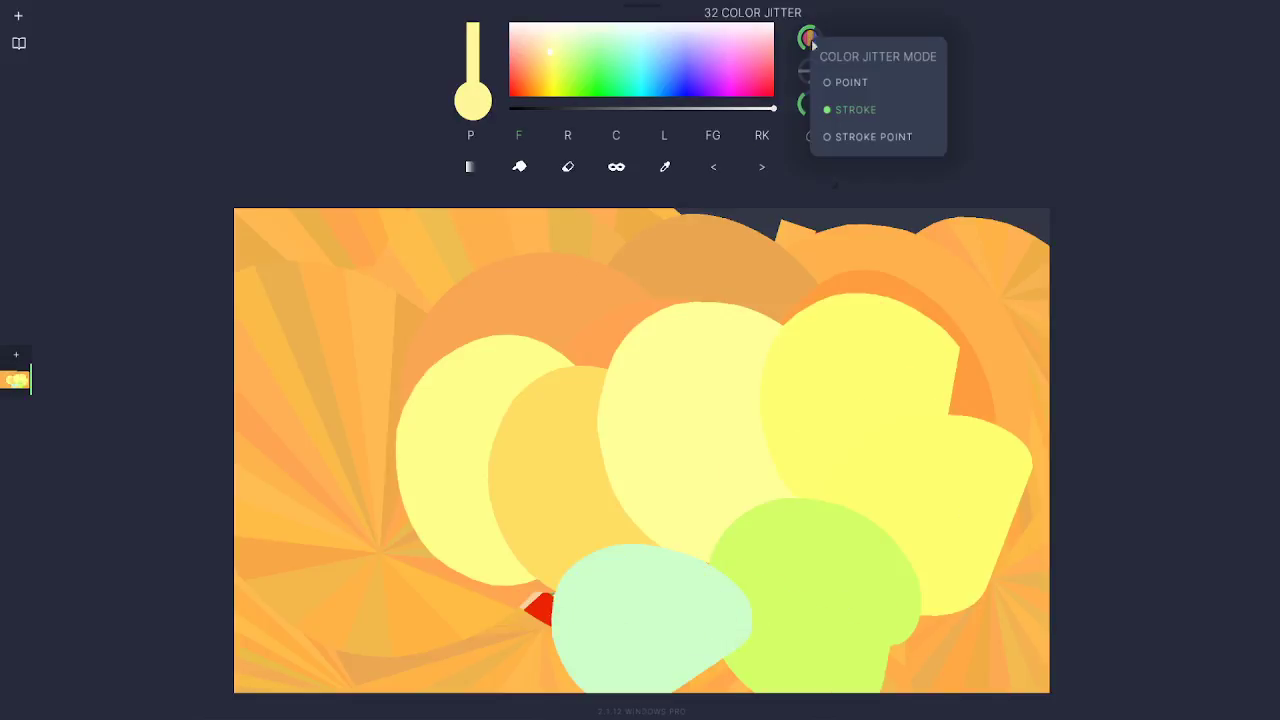
pyautogui.click(845, 142)
pyautogui.moveTo(406, 398)
pyautogui.mouseDown()
pyautogui.moveTo(686, 366)
pyautogui.moveTo(357, 363)
pyautogui.moveTo(518, 446)
pyautogui.mouseUp()
pyautogui.moveTo(789, 348)
pyautogui.mouseDown()
pyautogui.moveTo(791, 561)
pyautogui.moveTo(740, 488)
pyautogui.mouseUp()
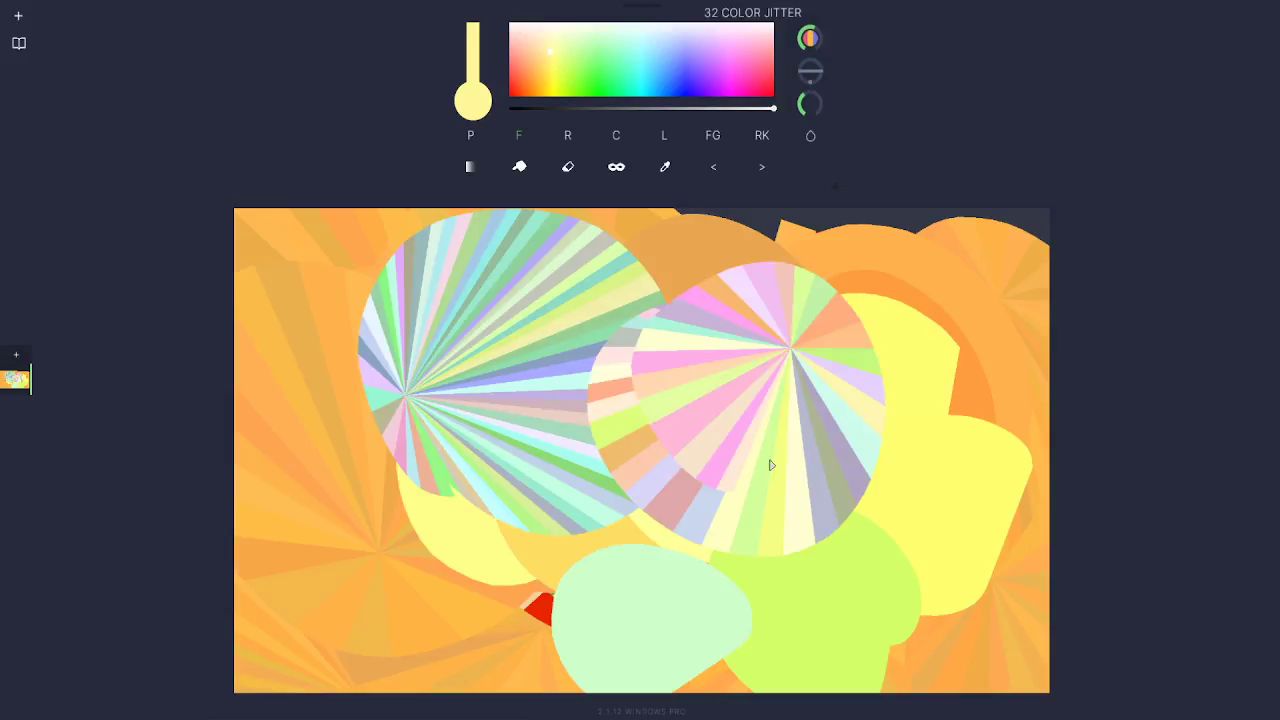
pyautogui.moveTo(965, 289)
pyautogui.mouseDown()
pyautogui.moveTo(773, 338)
pyautogui.moveTo(845, 276)
pyautogui.mouseUp()
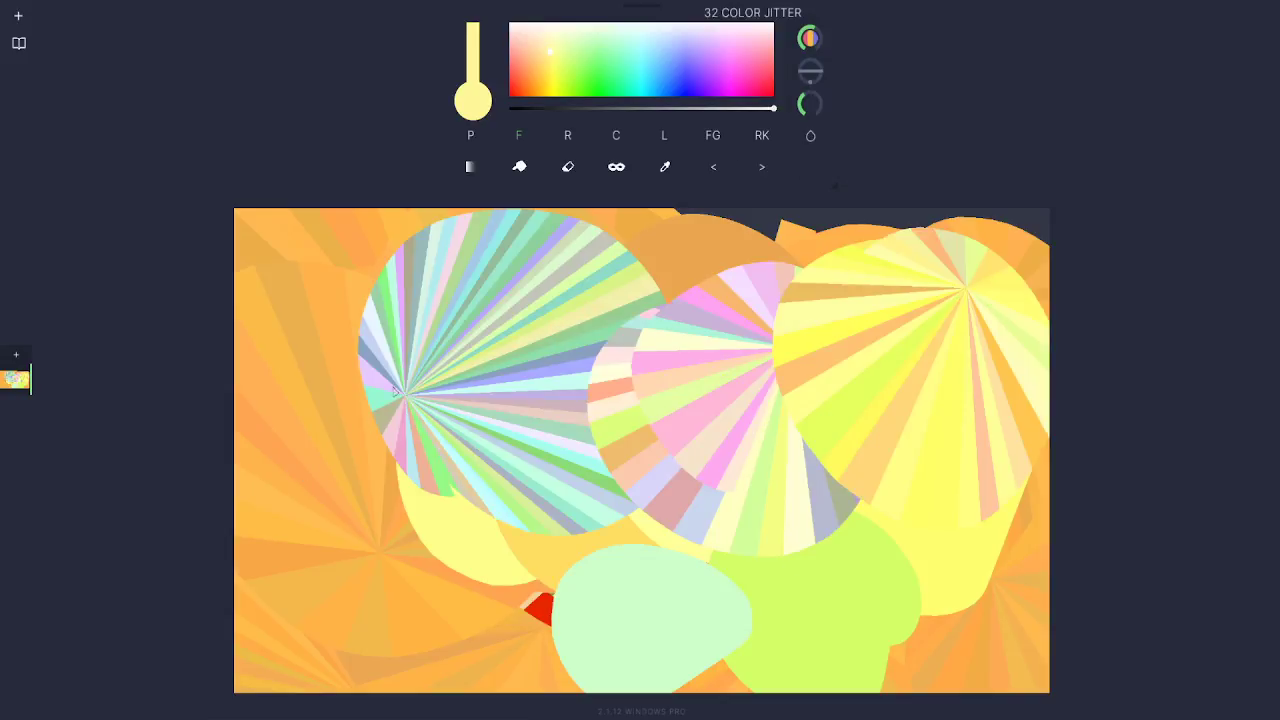
pyautogui.moveTo(367, 527)
pyautogui.mouseDown()
pyautogui.moveTo(259, 329)
pyautogui.moveTo(509, 501)
pyautogui.mouseUp()
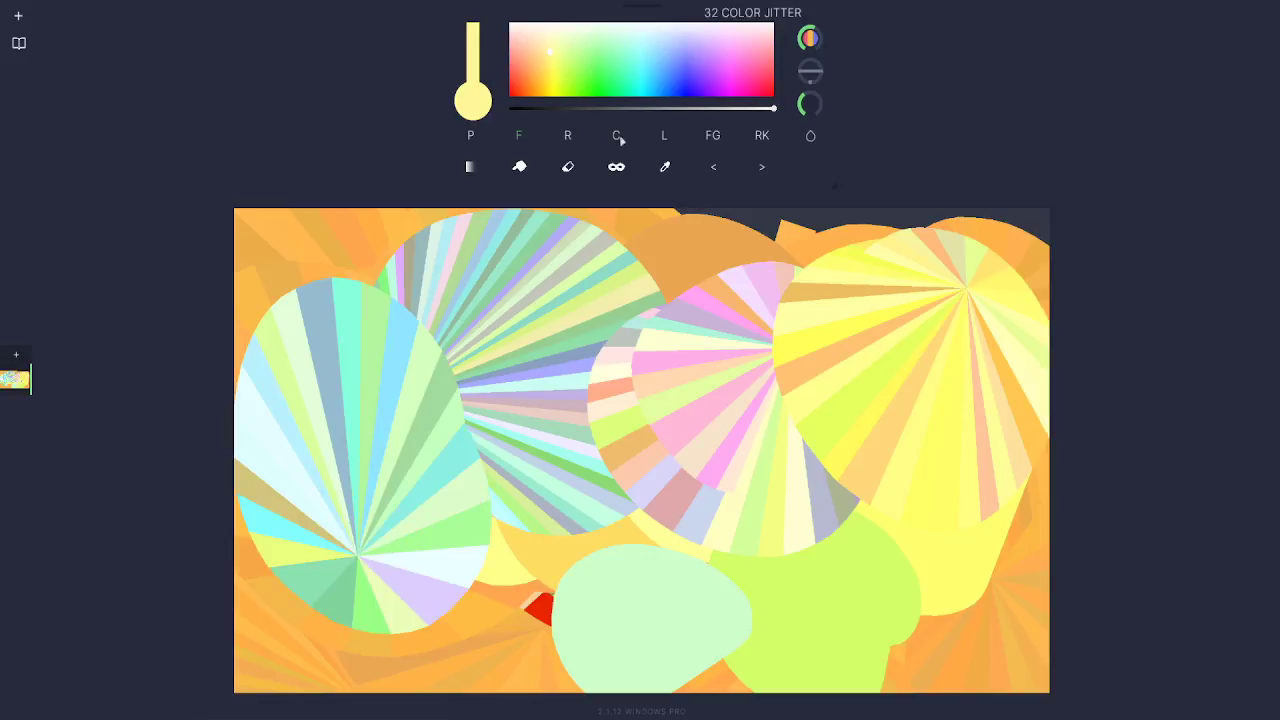
# Step: Scribble a zigzag across the canvas with the Pencil in the current colour, and add further pencil strokes in black
pyautogui.click(472, 135)
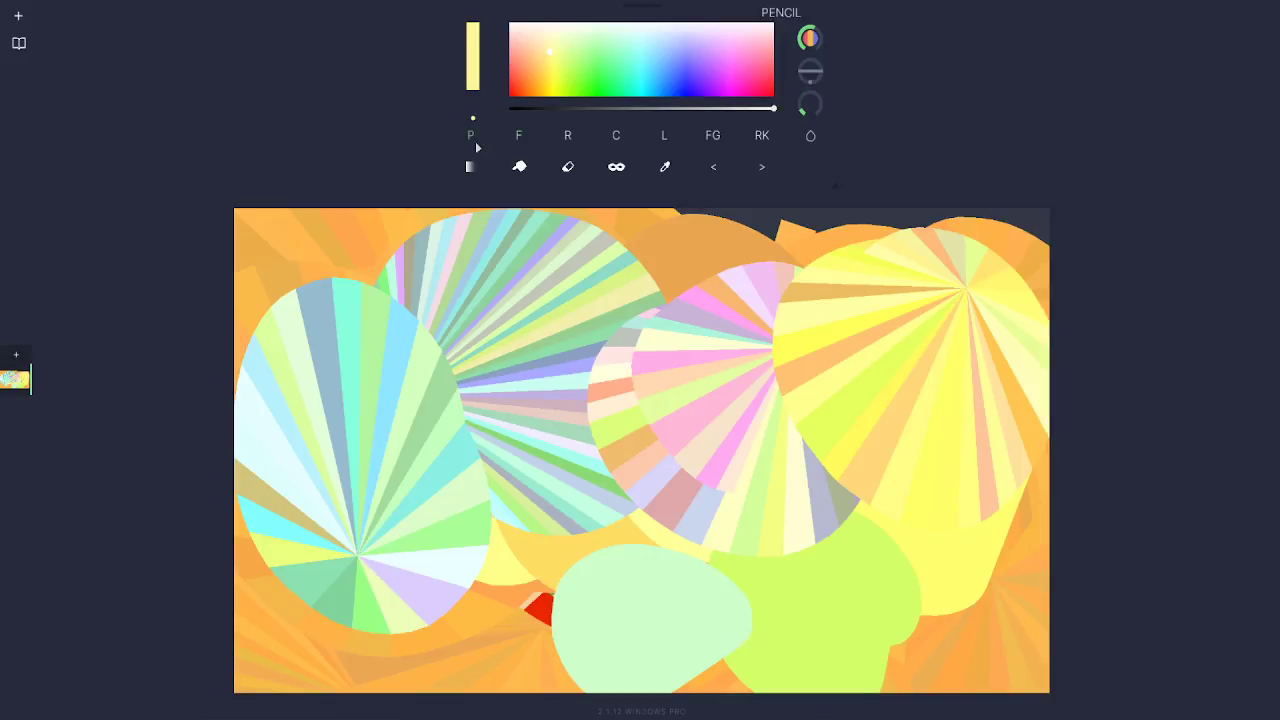
pyautogui.moveTo(334, 280)
pyautogui.mouseDown()
pyautogui.moveTo(362, 262)
pyautogui.moveTo(615, 395)
pyautogui.moveTo(724, 250)
pyautogui.moveTo(846, 298)
pyautogui.mouseUp()
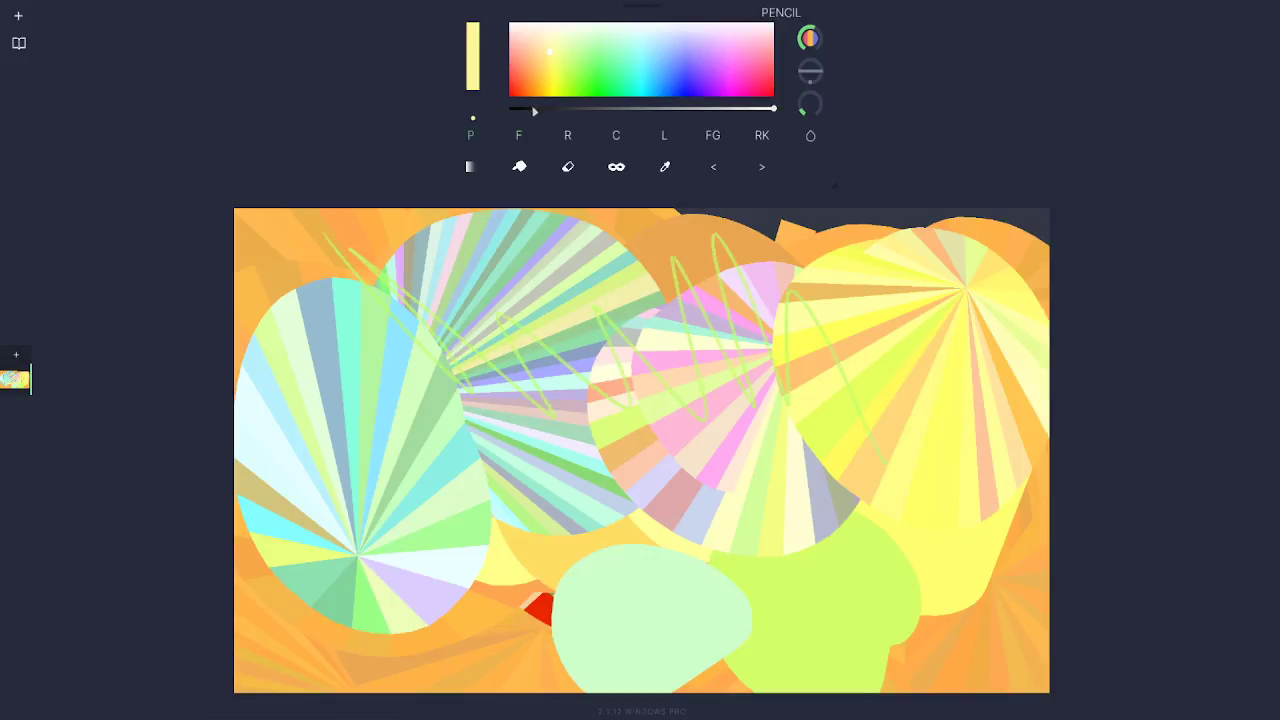
pyautogui.moveTo(534, 110); pyautogui.dragTo(440, 163)
pyautogui.moveTo(316, 360)
pyautogui.mouseDown()
pyautogui.moveTo(538, 482)
pyautogui.moveTo(640, 315)
pyautogui.moveTo(818, 508)
pyautogui.moveTo(945, 442)
pyautogui.mouseUp()
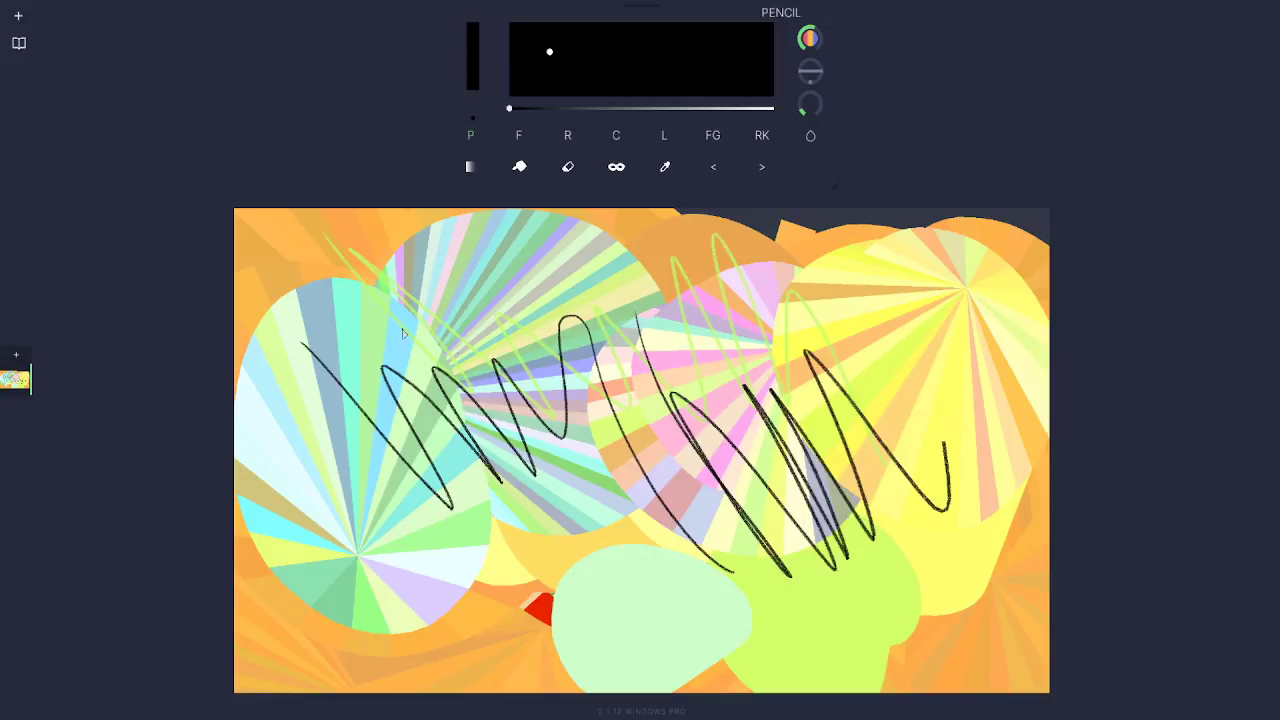
pyautogui.moveTo(319, 412); pyautogui.dragTo(666, 692)
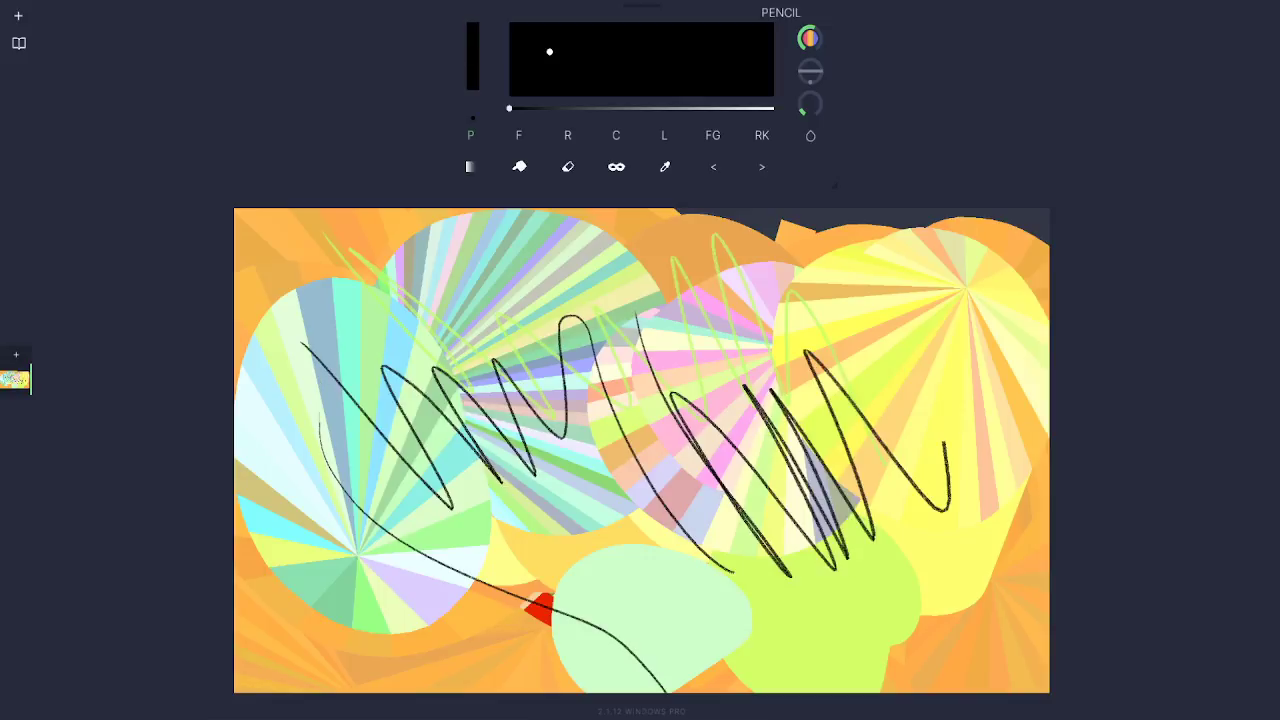
# Step: Draw thick black bars with the Line tool in the upper middle of the canvas
pyautogui.click(666, 136)
pyautogui.moveTo(425, 290); pyautogui.dragTo(617, 462)
pyautogui.moveTo(512, 292)
pyautogui.mouseDown()
pyautogui.moveTo(537, 275)
pyautogui.moveTo(658, 478)
pyautogui.mouseUp()
pyautogui.moveTo(686, 285); pyautogui.dragTo(686, 308)
pyautogui.moveTo(698, 408); pyautogui.dragTo(688, 495)
# Step: Add four black fading shapes with the Fill Gradient tool across the centre, lower corners and upper right
pyautogui.click(712, 135)
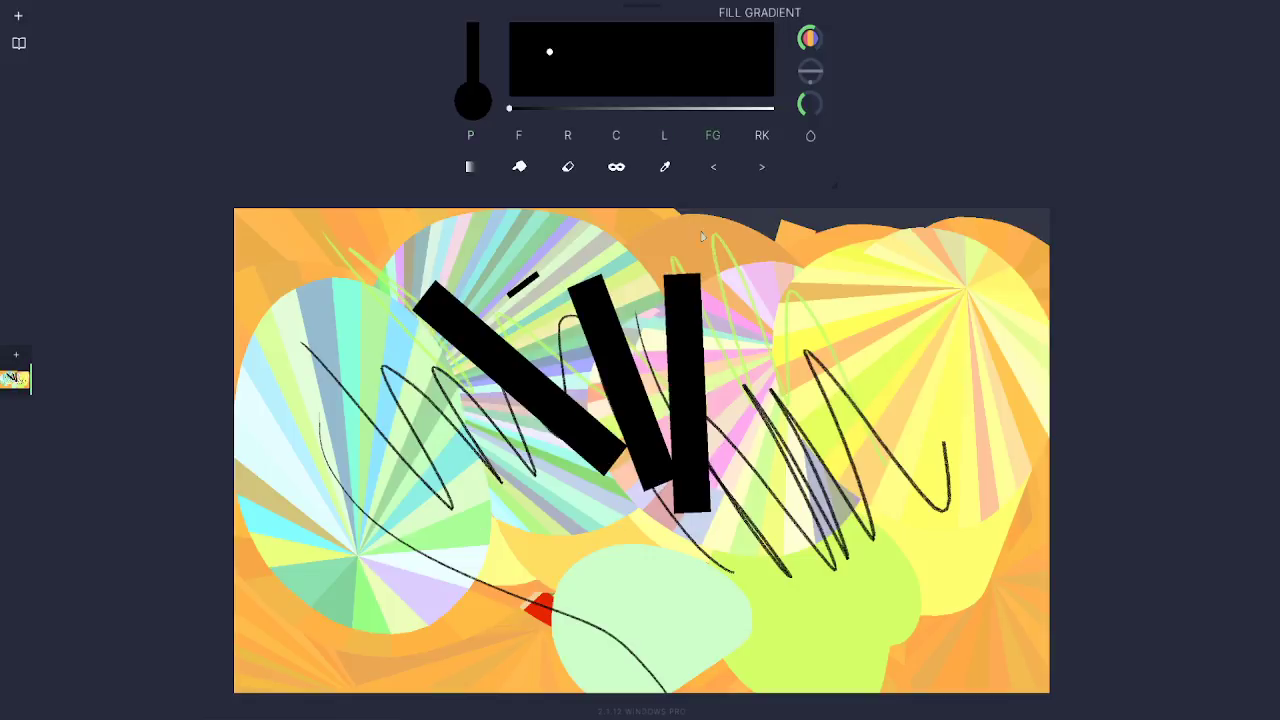
pyautogui.click(611, 556)
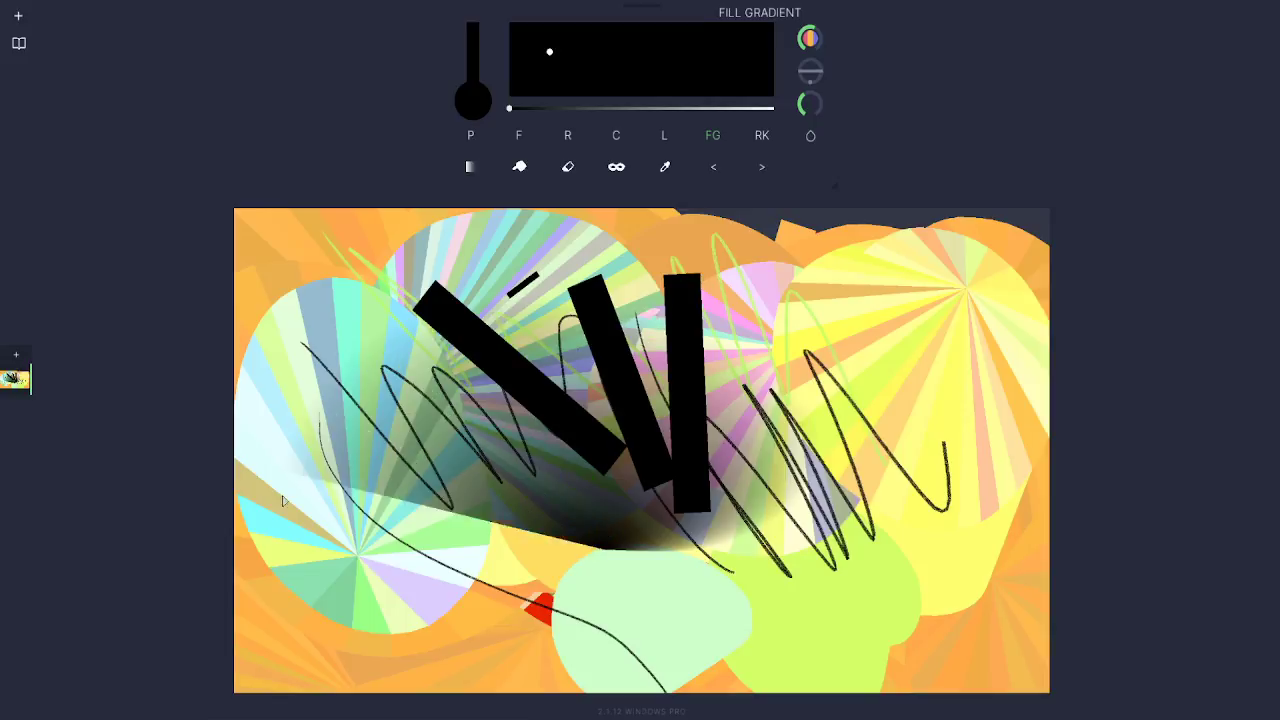
pyautogui.moveTo(918, 613); pyautogui.dragTo(1051, 613)
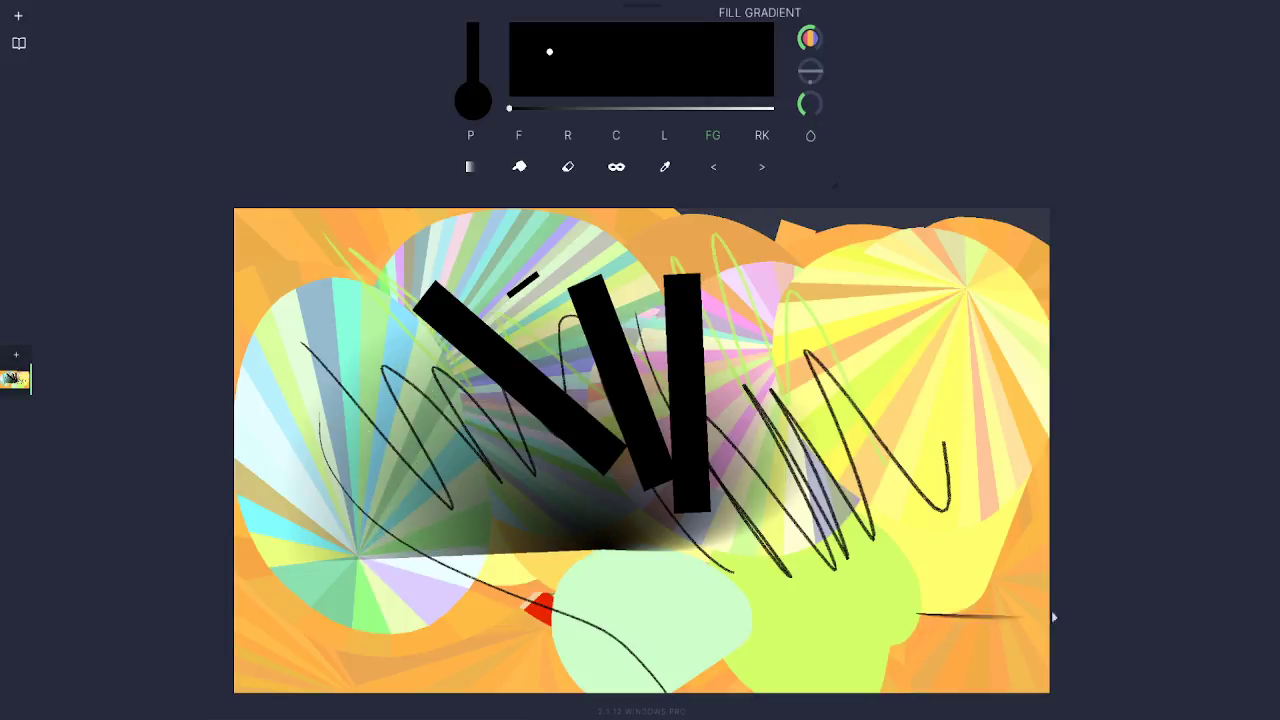
pyautogui.click(358, 662)
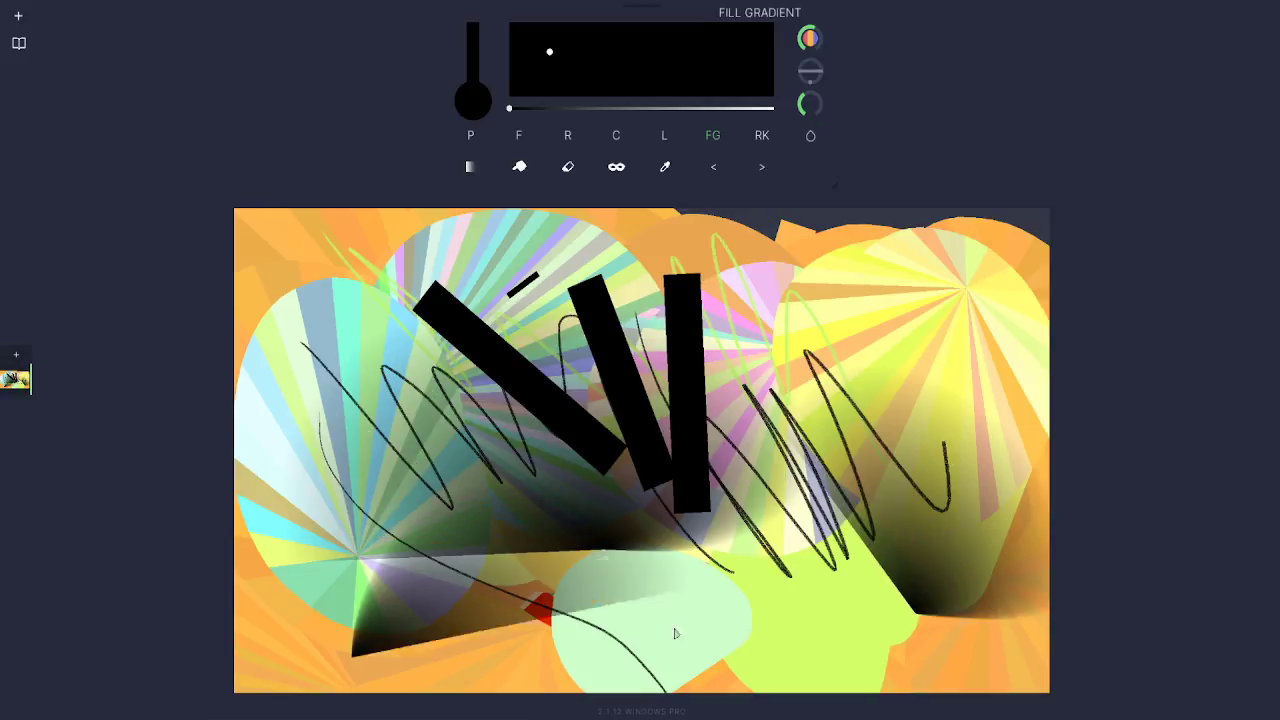
pyautogui.click(847, 318)
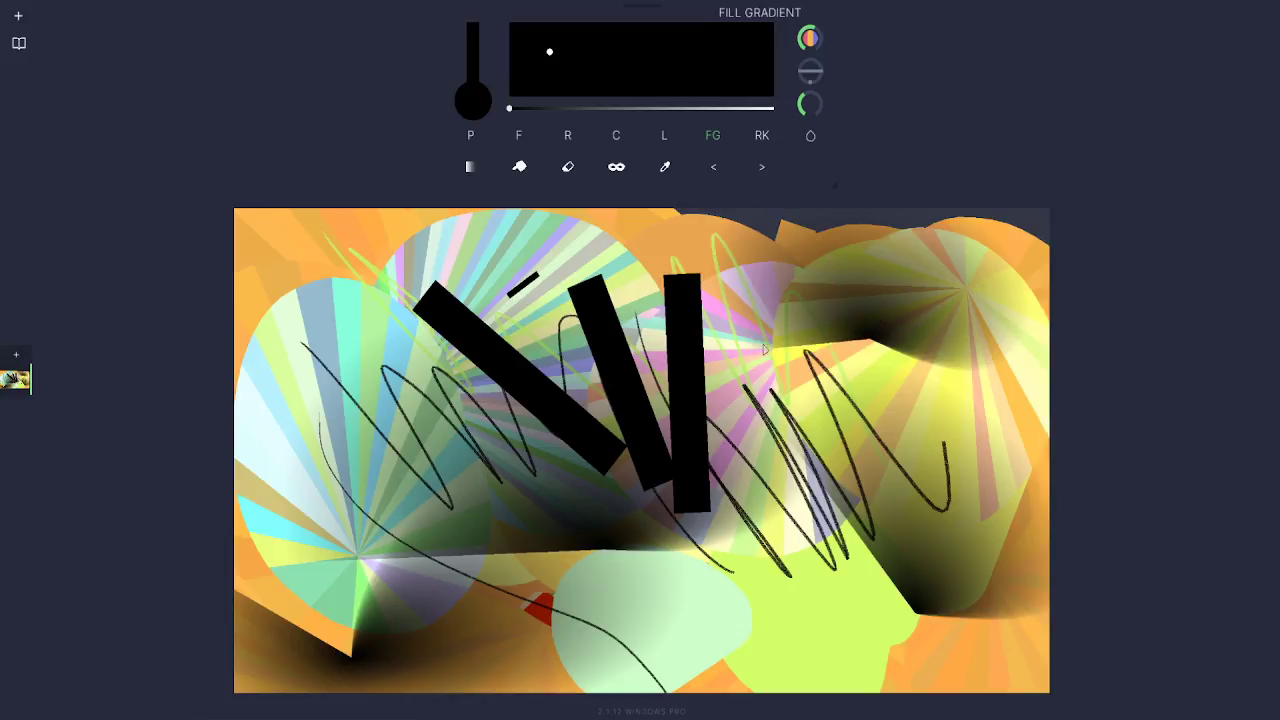
# Step: Choose a full-brightness magenta and scribble back and forth across the upper half of the canvas with the Rake tool
pyautogui.click(764, 167)
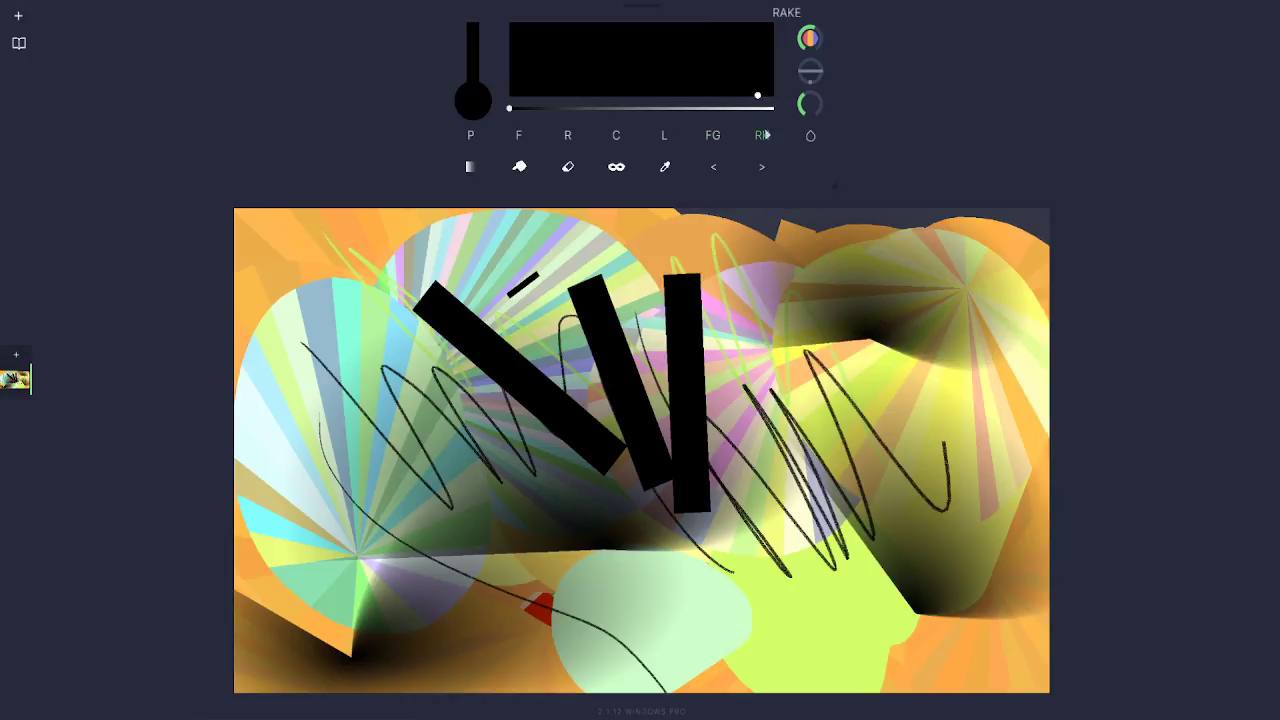
pyautogui.moveTo(765, 108); pyautogui.dragTo(804, 119)
pyautogui.moveTo(690, 74); pyautogui.dragTo(745, 96)
pyautogui.moveTo(772, 290)
pyautogui.mouseDown()
pyautogui.moveTo(796, 295)
pyautogui.moveTo(720, 350)
pyautogui.moveTo(580, 330)
pyautogui.moveTo(460, 280)
pyautogui.moveTo(658, 410)
pyautogui.moveTo(617, 182)
pyautogui.moveTo(640, 250)
pyautogui.moveTo(500, 230)
pyautogui.moveTo(458, 388)
pyautogui.moveTo(295, 400)
pyautogui.moveTo(255, 420)
pyautogui.mouseUp()
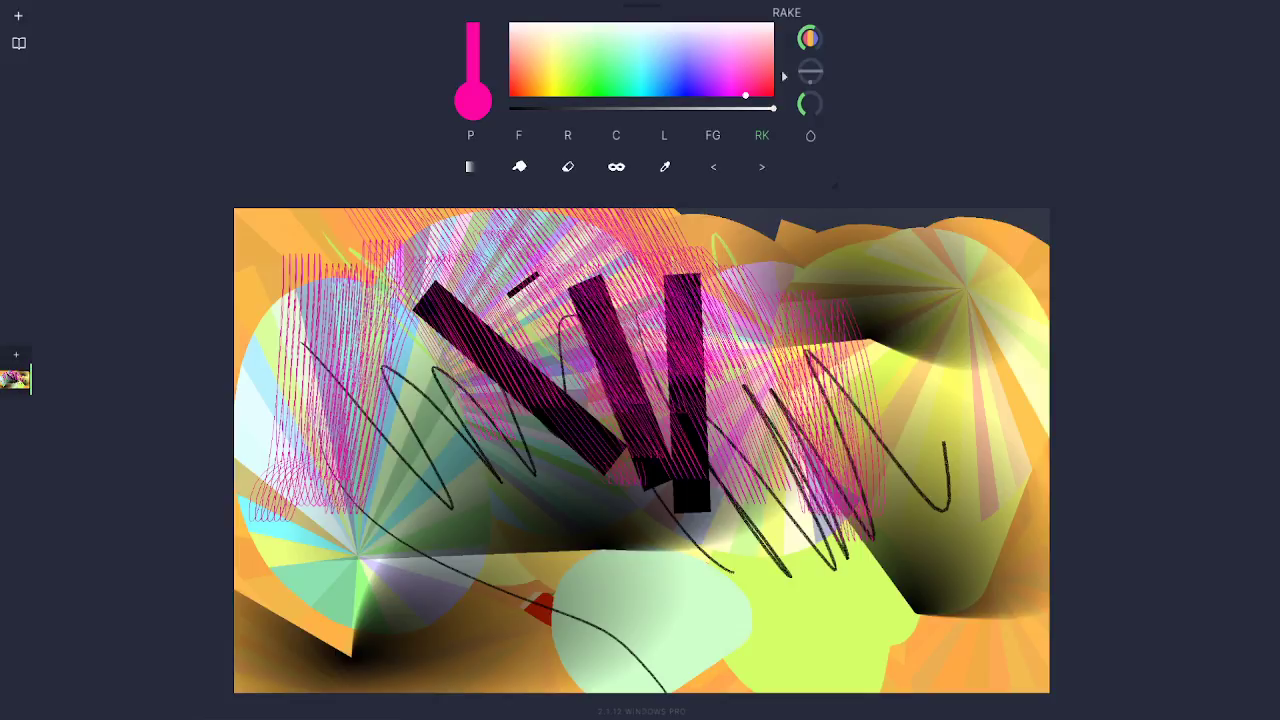
# Step: Blur the centre and upper right of the canvas with the Blur tool at size 299
pyautogui.click(812, 140)
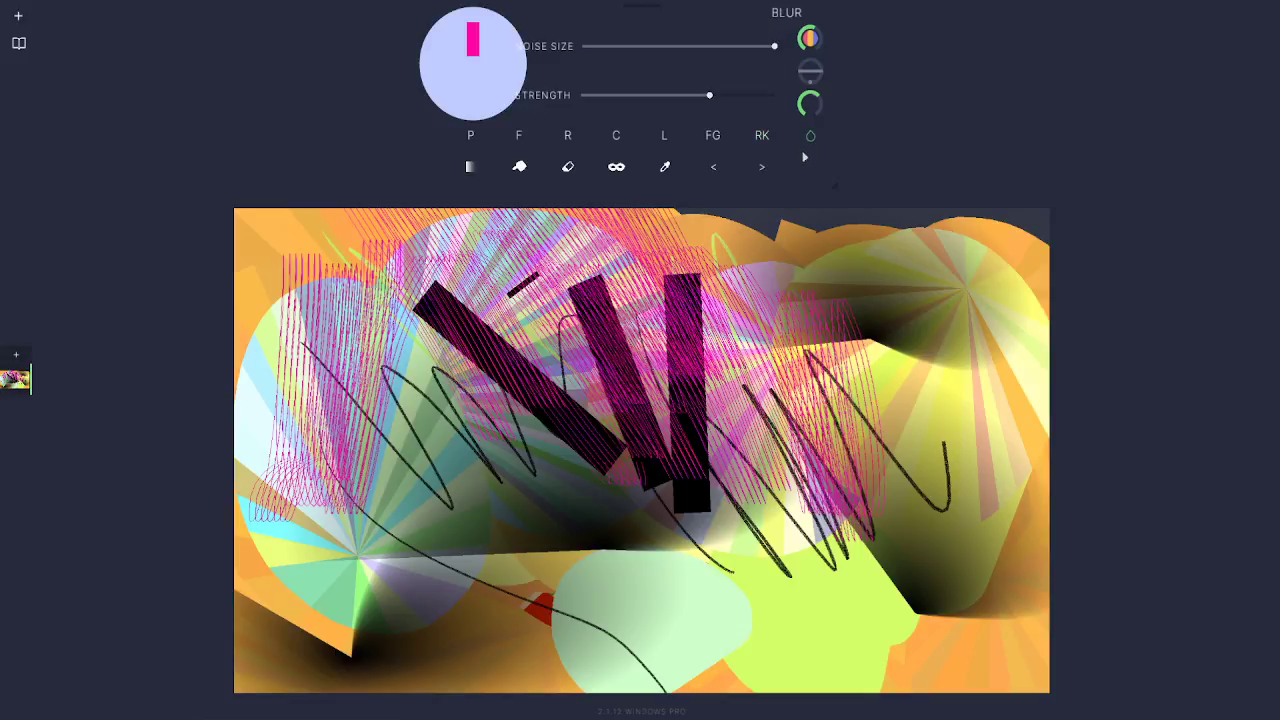
pyautogui.moveTo(817, 107); pyautogui.dragTo(842, 148)
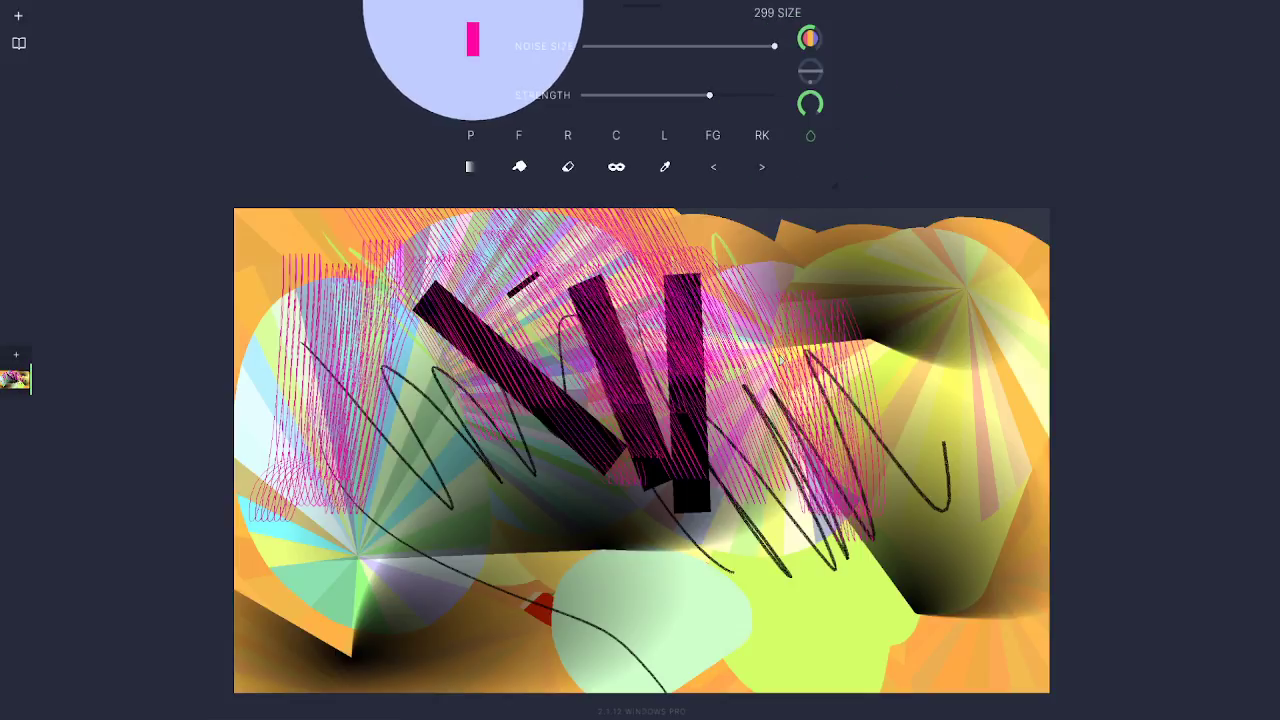
pyautogui.moveTo(808, 345); pyautogui.dragTo(742, 560)
pyautogui.moveTo(846, 289)
pyautogui.mouseDown()
pyautogui.moveTo(800, 470)
pyautogui.moveTo(850, 560)
pyautogui.moveTo(879, 456)
pyautogui.moveTo(804, 573)
pyautogui.moveTo(555, 424)
pyautogui.moveTo(685, 443)
pyautogui.moveTo(655, 404)
pyautogui.moveTo(641, 342)
pyautogui.moveTo(700, 470)
pyautogui.moveTo(600, 300)
pyautogui.moveTo(527, 283)
pyautogui.mouseUp()
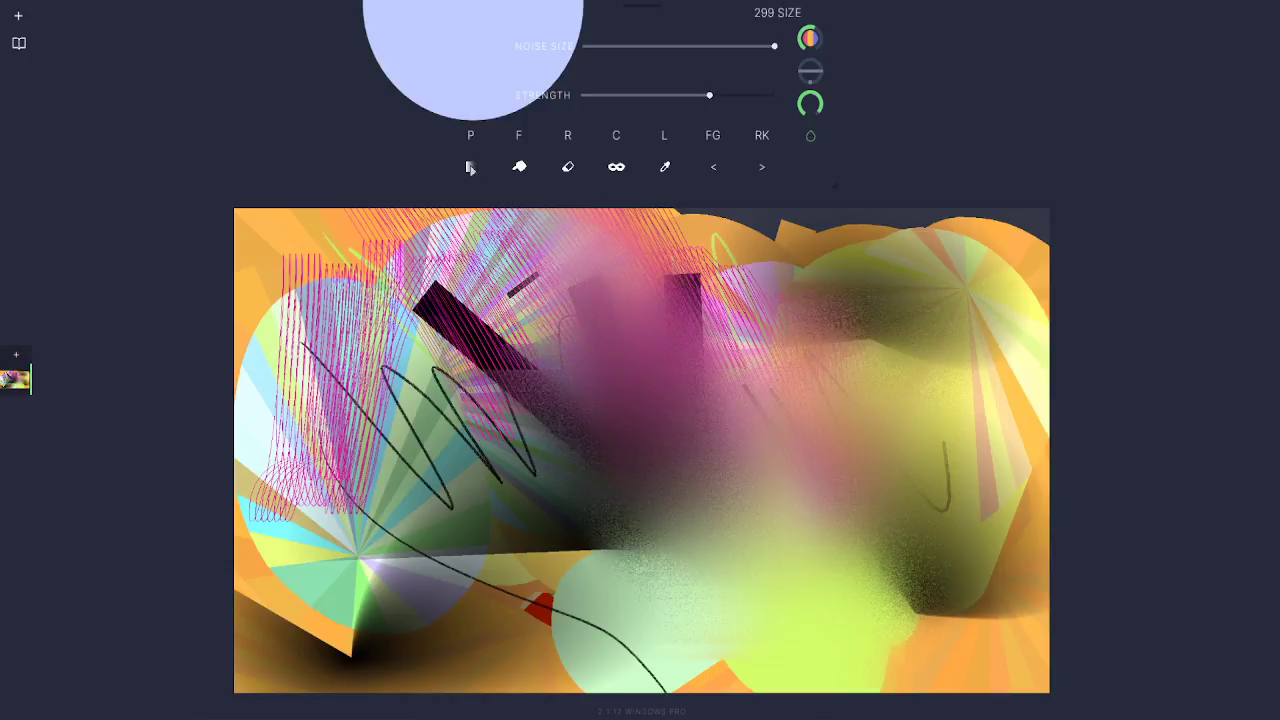
# Step: Draw a diagonal blended bar with the Mix tool, and add a wide horizontal one across the canvas at size 136
pyautogui.click(470, 167)
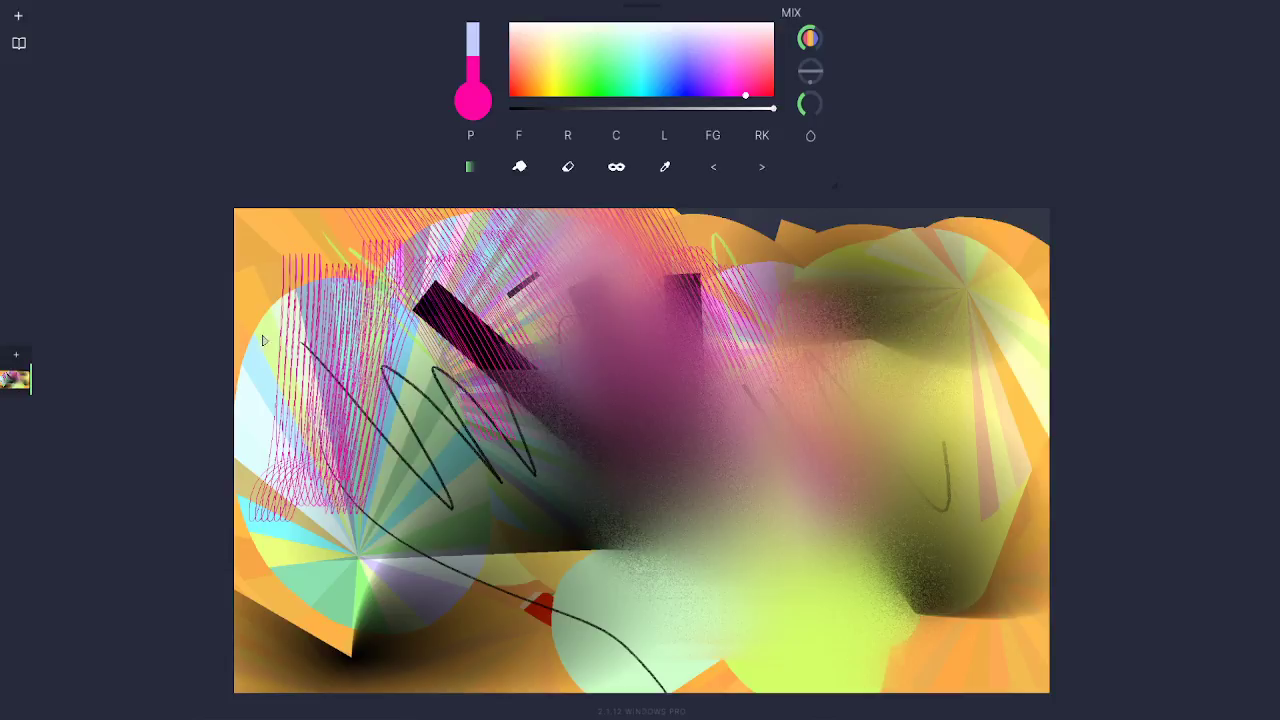
pyautogui.moveTo(267, 341)
pyautogui.mouseDown()
pyautogui.moveTo(663, 497)
pyautogui.moveTo(611, 606)
pyautogui.mouseUp()
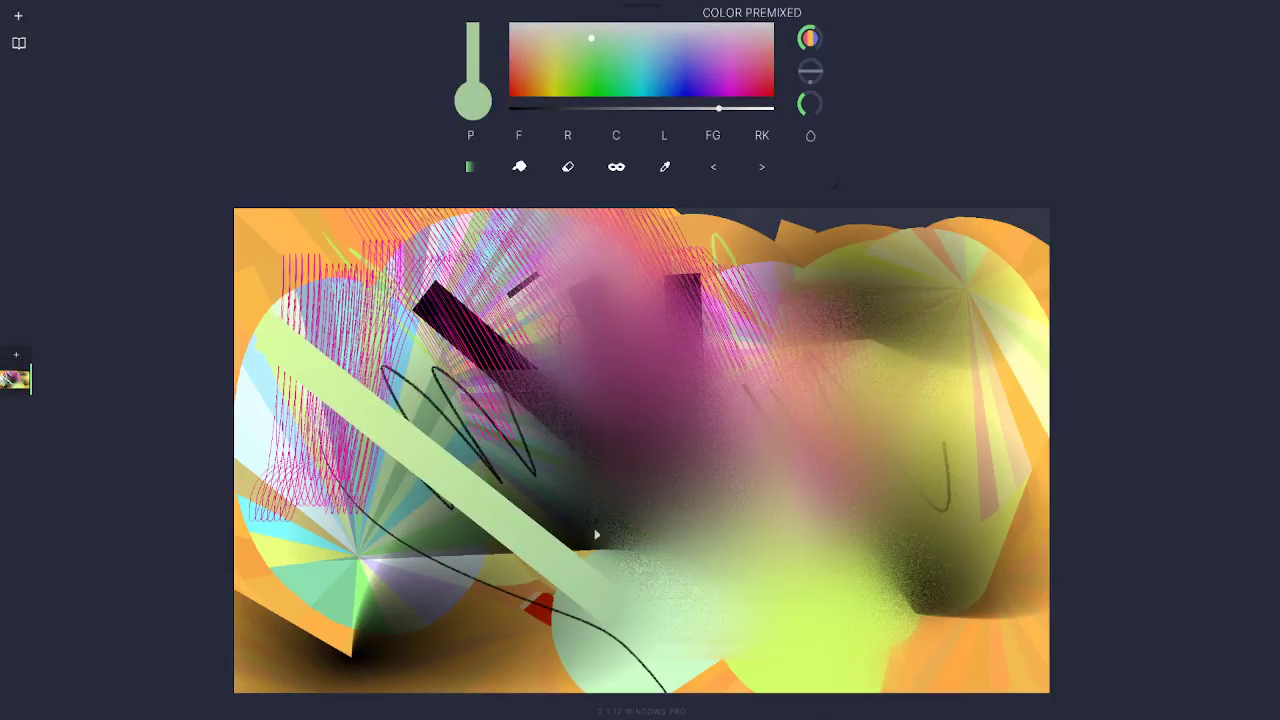
pyautogui.moveTo(818, 114); pyautogui.dragTo(812, 93)
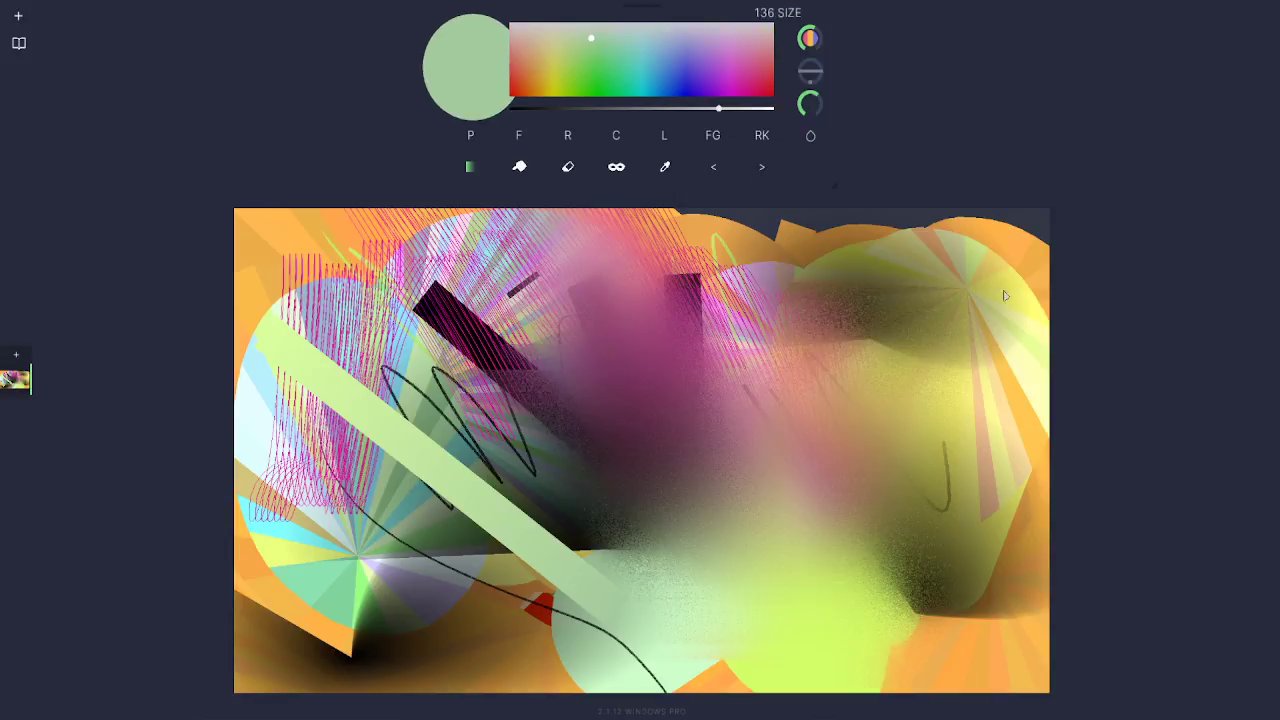
pyautogui.moveTo(1038, 387)
pyautogui.mouseDown()
pyautogui.moveTo(500, 362)
pyautogui.moveTo(474, 346)
pyautogui.moveTo(402, 360)
pyautogui.mouseUp()
# Step: Draw a large red Fill shape on the left half of the canvas and a large blue one on the right
pyautogui.moveTo(522, 76); pyautogui.dragTo(509, 86)
pyautogui.click(521, 138)
pyautogui.moveTo(497, 588)
pyautogui.mouseDown()
pyautogui.moveTo(592, 635)
pyautogui.moveTo(326, 490)
pyautogui.mouseUp()
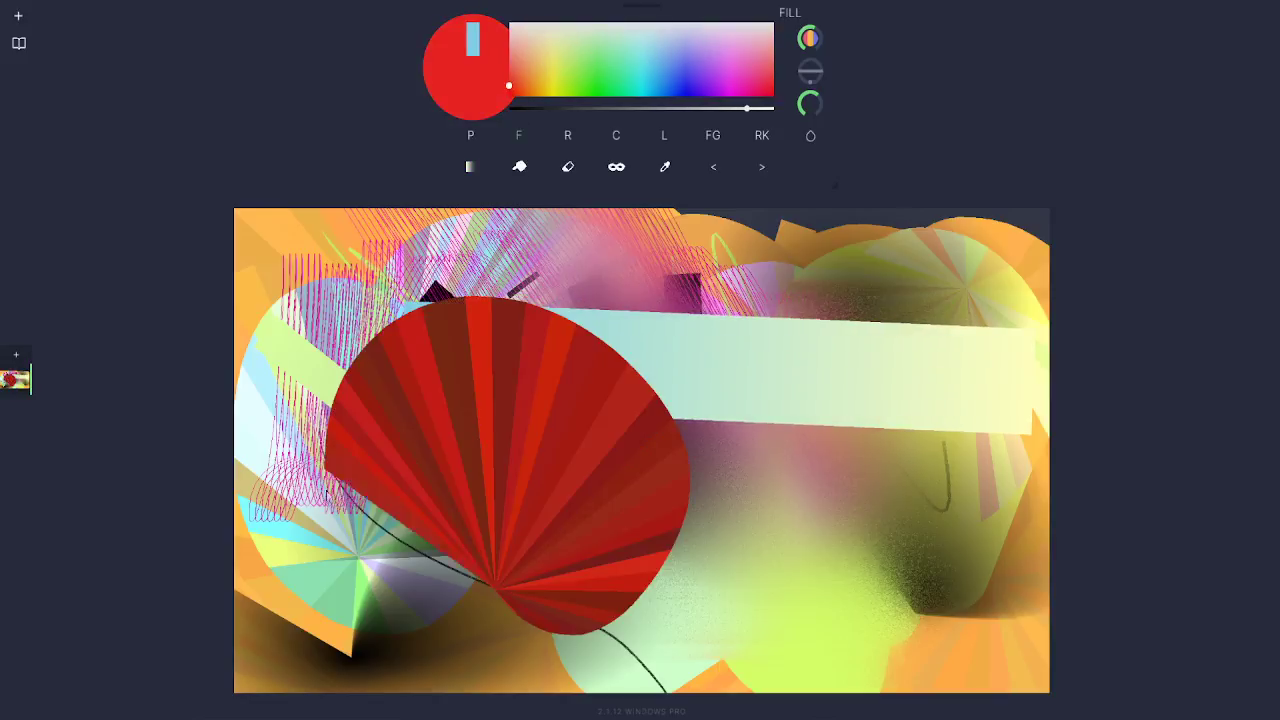
pyautogui.click(666, 95)
pyautogui.moveTo(886, 240)
pyautogui.mouseDown()
pyautogui.moveTo(606, 449)
pyautogui.moveTo(777, 228)
pyautogui.mouseUp()
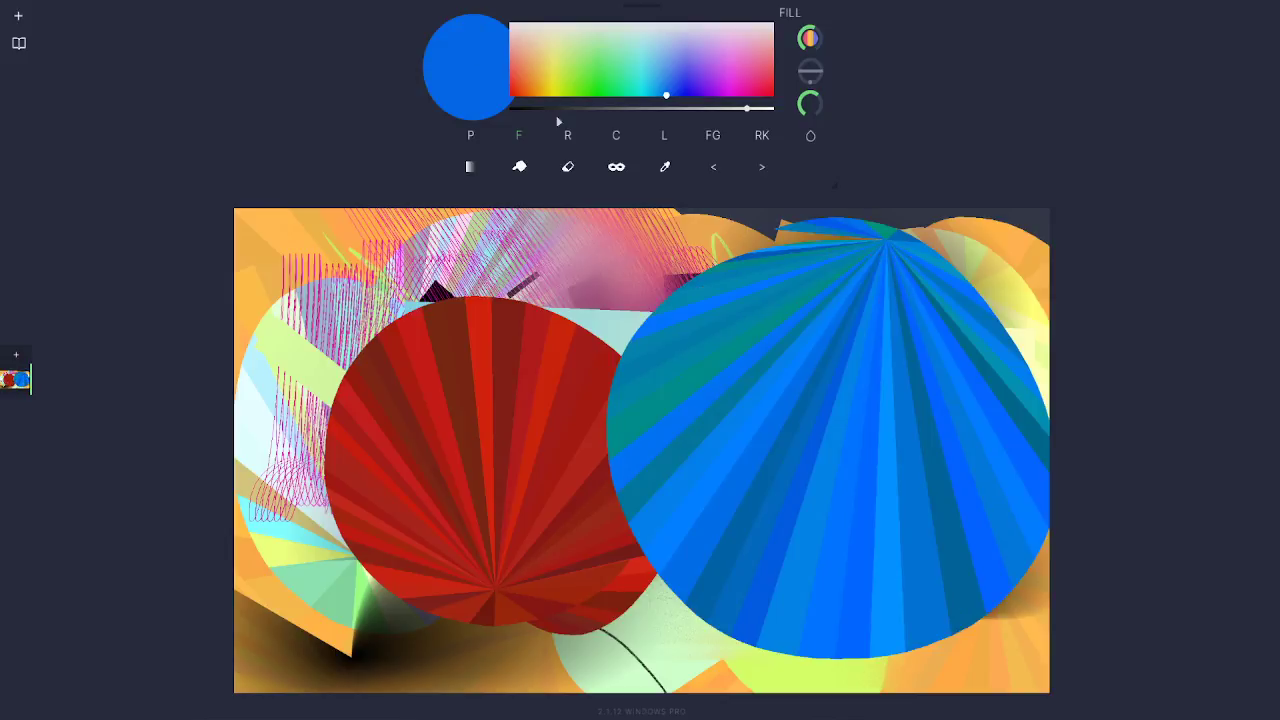
# Step: Try a thick blue bar with the Line tool from the red shape to the blue shape, and undo it
pyautogui.click(660, 135)
pyautogui.moveTo(404, 444); pyautogui.dragTo(756, 412)
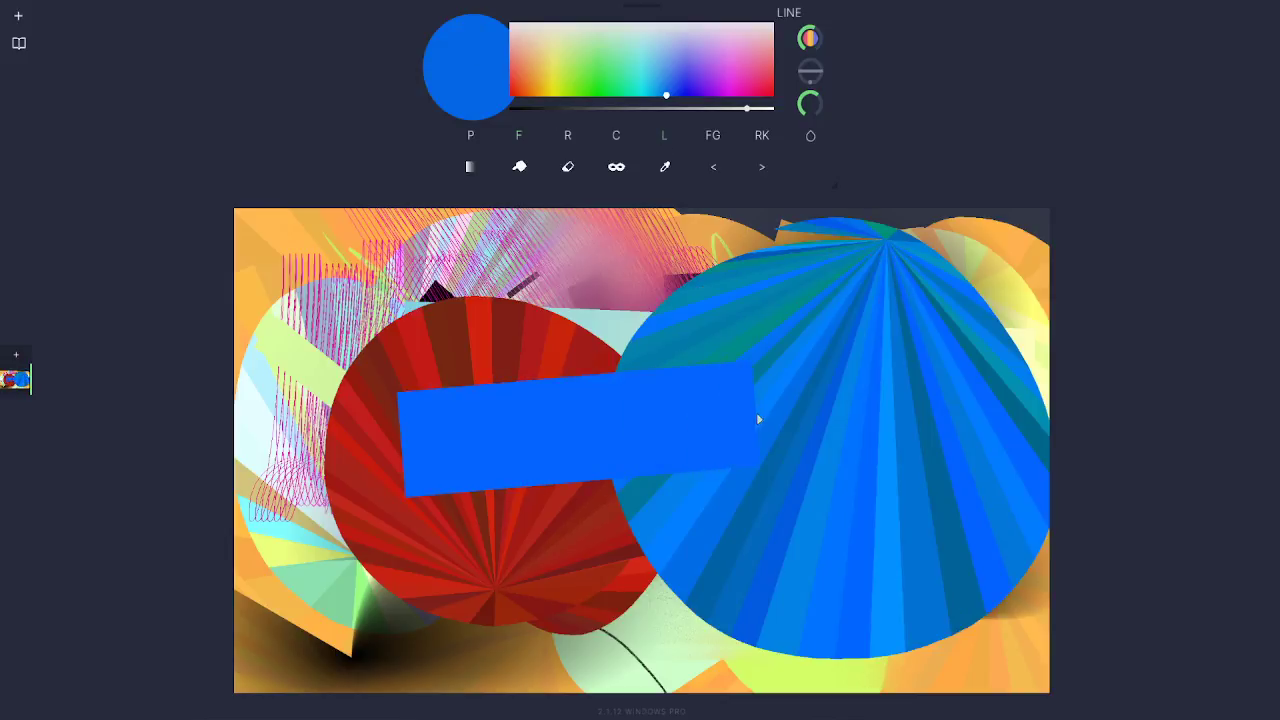
pyautogui.click(713, 167)
# Step: Draw four overlapping Mix bars that blend from the red shape into the blue shape
pyautogui.click(470, 166)
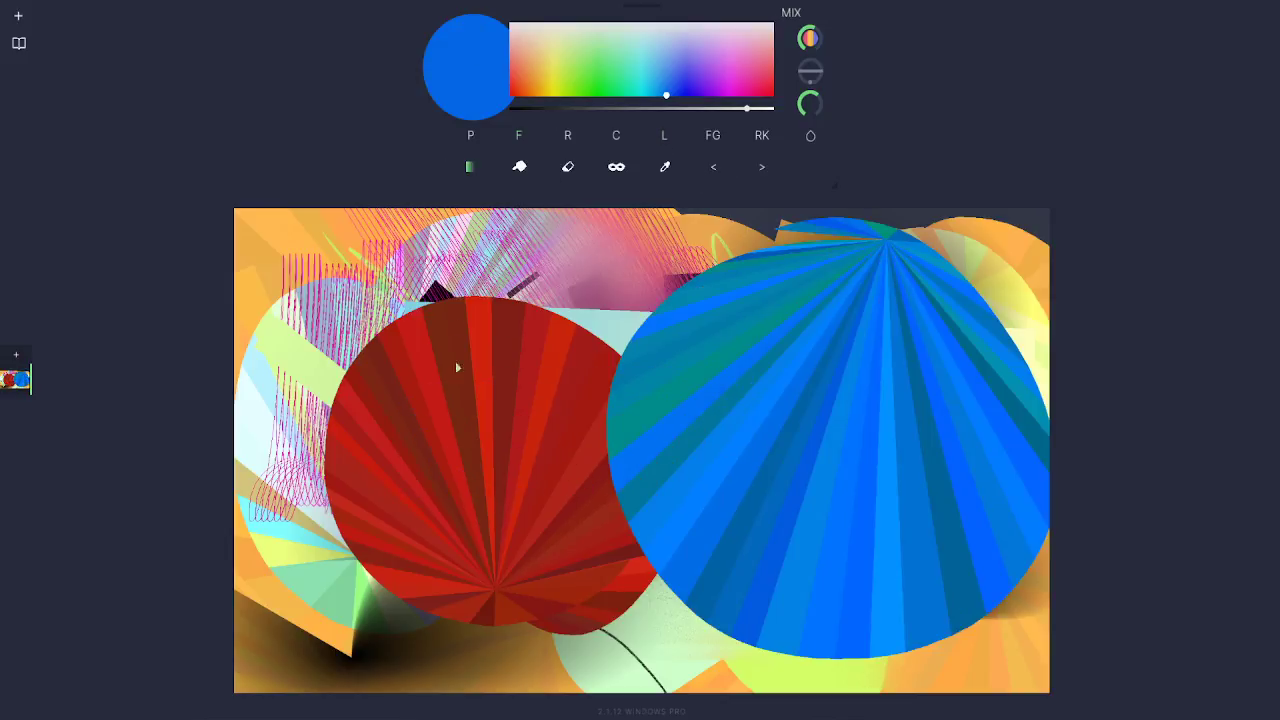
pyautogui.moveTo(455, 361); pyautogui.dragTo(788, 398)
pyautogui.moveTo(497, 501); pyautogui.dragTo(820, 455)
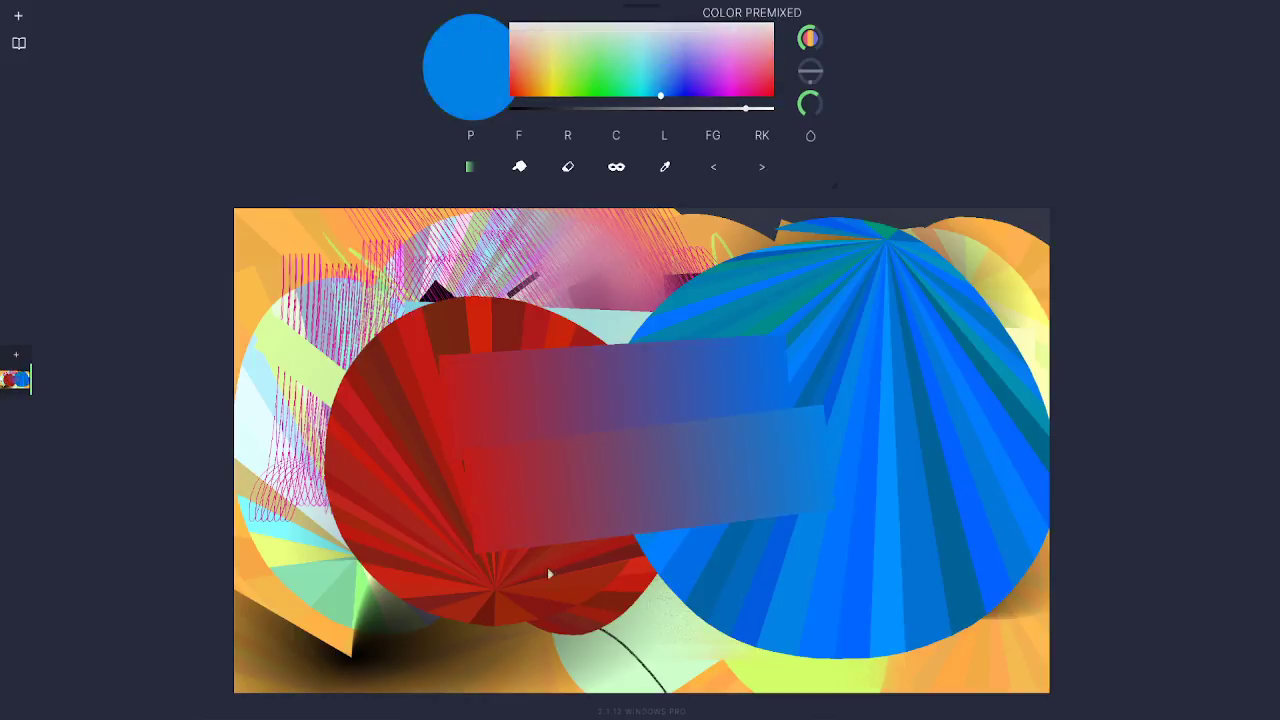
pyautogui.moveTo(547, 567); pyautogui.dragTo(845, 550)
pyautogui.moveTo(523, 574); pyautogui.dragTo(868, 532)
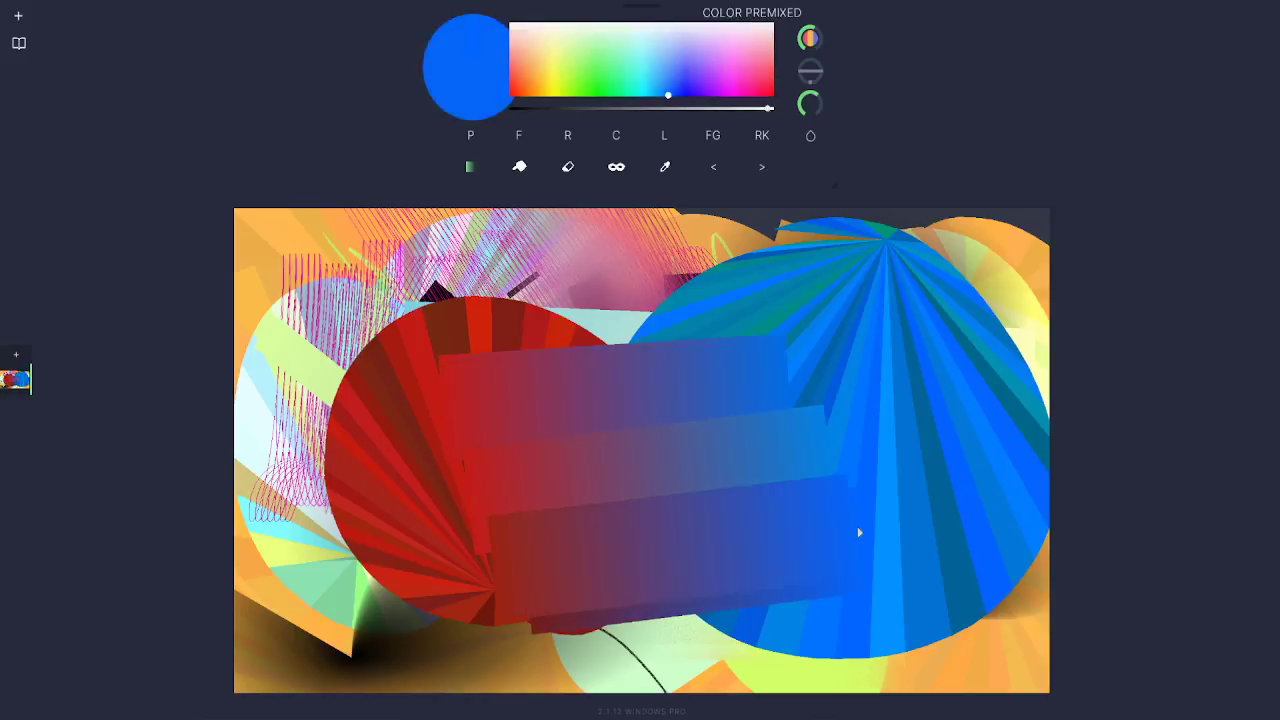
# Step: Smudge back and forth over the painted shapes, and smudge across the canvas again with the noise size at 0.02
pyautogui.click(520, 168)
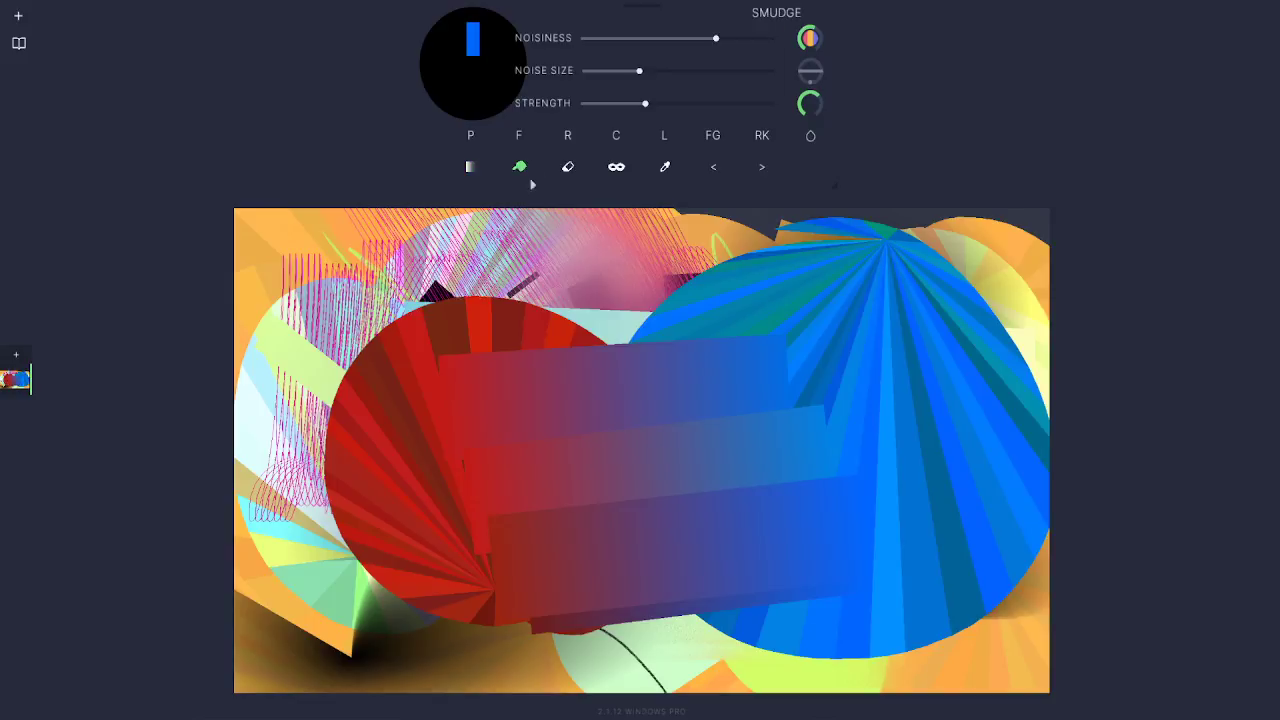
pyautogui.moveTo(798, 266)
pyautogui.mouseDown()
pyautogui.moveTo(771, 328)
pyautogui.moveTo(689, 403)
pyautogui.moveTo(523, 360)
pyautogui.moveTo(603, 600)
pyautogui.moveTo(320, 280)
pyautogui.moveTo(290, 620)
pyautogui.moveTo(457, 551)
pyautogui.moveTo(663, 437)
pyautogui.moveTo(824, 449)
pyautogui.mouseUp()
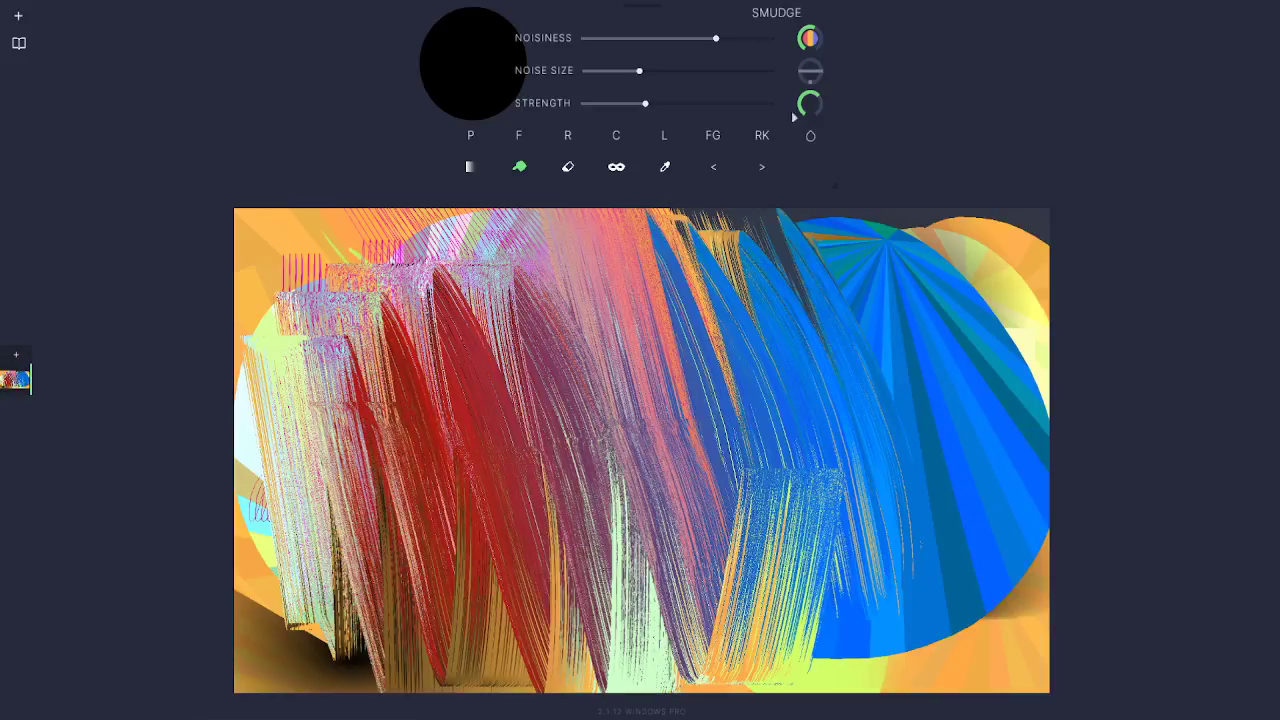
pyautogui.moveTo(624, 80); pyautogui.dragTo(584, 84)
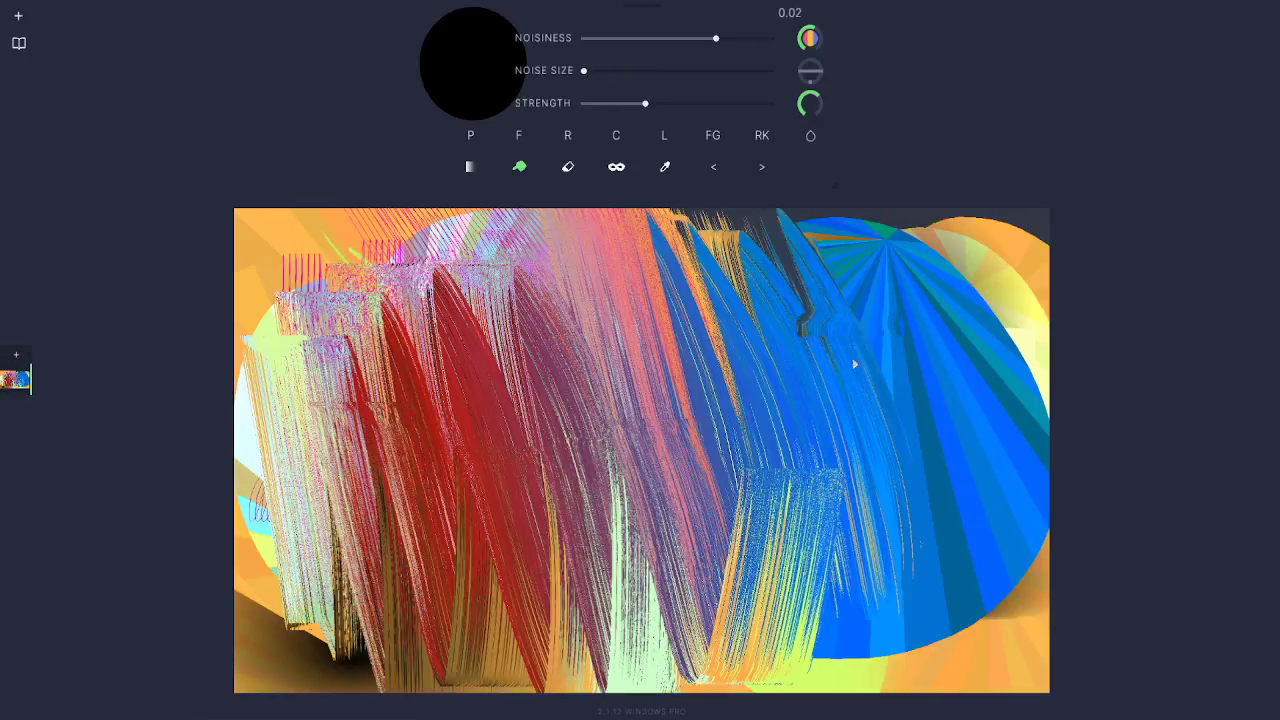
pyautogui.moveTo(810, 325)
pyautogui.mouseDown()
pyautogui.moveTo(965, 250)
pyautogui.moveTo(1052, 243)
pyautogui.moveTo(985, 688)
pyautogui.mouseUp()
pyautogui.moveTo(347, 286)
pyautogui.mouseDown()
pyautogui.moveTo(526, 474)
pyautogui.moveTo(552, 275)
pyautogui.moveTo(754, 528)
pyautogui.moveTo(737, 217)
pyautogui.moveTo(1004, 361)
pyautogui.mouseUp()
pyautogui.moveTo(441, 597)
pyautogui.mouseDown()
pyautogui.moveTo(390, 235)
pyautogui.moveTo(262, 515)
pyautogui.moveTo(330, 688)
pyautogui.mouseUp()
# Step: Set the Smudge noise size to 2.00 and the brush size to 336, and smudge broad strokes across the canvas
pyautogui.moveTo(584, 70); pyautogui.dragTo(773, 70)
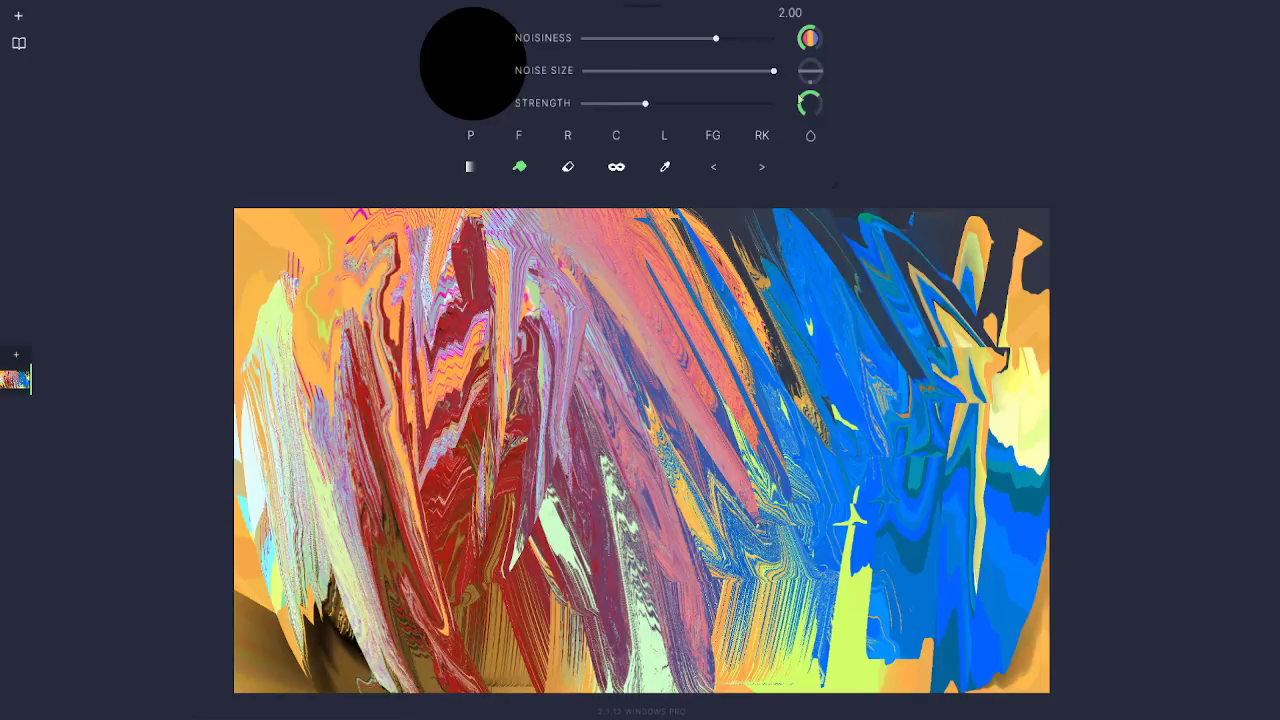
pyautogui.moveTo(505, 325)
pyautogui.mouseDown()
pyautogui.moveTo(688, 575)
pyautogui.moveTo(776, 540)
pyautogui.mouseUp()
pyautogui.moveTo(808, 103); pyautogui.dragTo(826, 150)
pyautogui.moveTo(768, 384)
pyautogui.mouseDown()
pyautogui.moveTo(746, 478)
pyautogui.moveTo(800, 240)
pyautogui.moveTo(808, 686)
pyautogui.moveTo(940, 260)
pyautogui.moveTo(965, 645)
pyautogui.moveTo(775, 218)
pyautogui.mouseUp()
pyautogui.moveTo(604, 600); pyautogui.dragTo(534, 208)
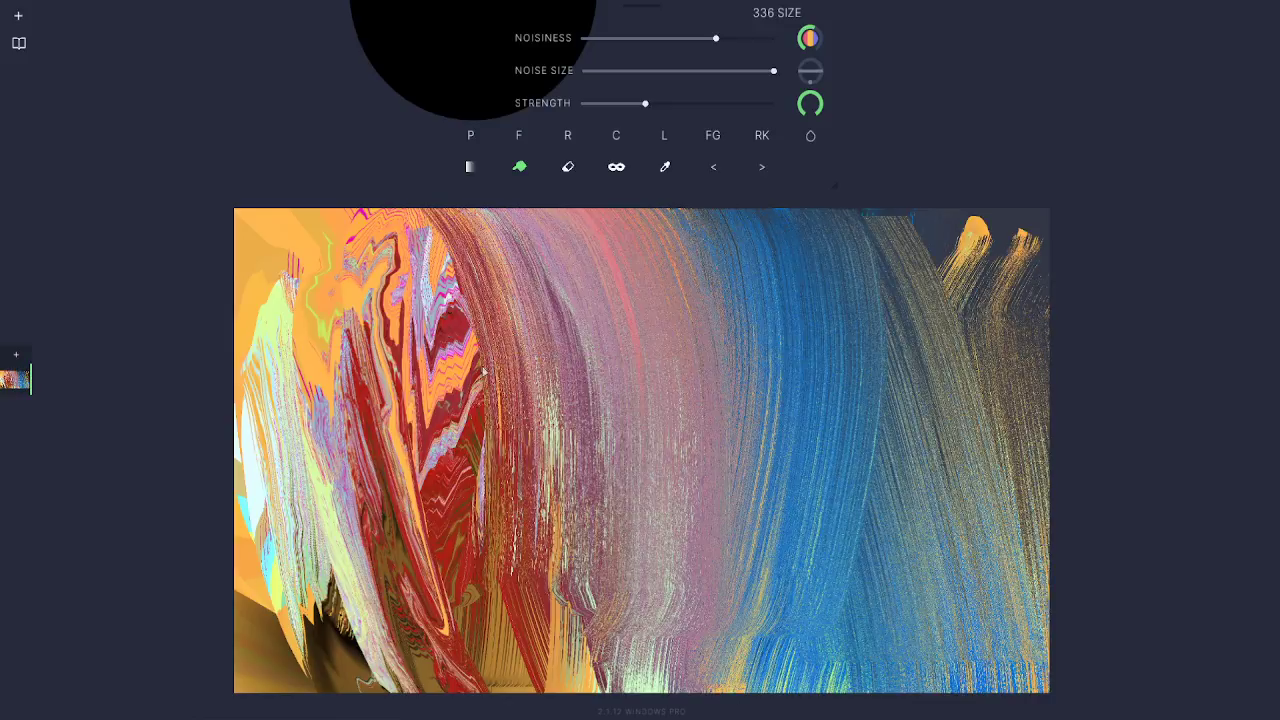
pyautogui.moveTo(530, 605); pyautogui.dragTo(386, 208)
pyautogui.moveTo(446, 584); pyautogui.dragTo(314, 250)
pyautogui.moveTo(304, 302)
pyautogui.mouseDown()
pyautogui.moveTo(594, 562)
pyautogui.moveTo(900, 397)
pyautogui.mouseUp()
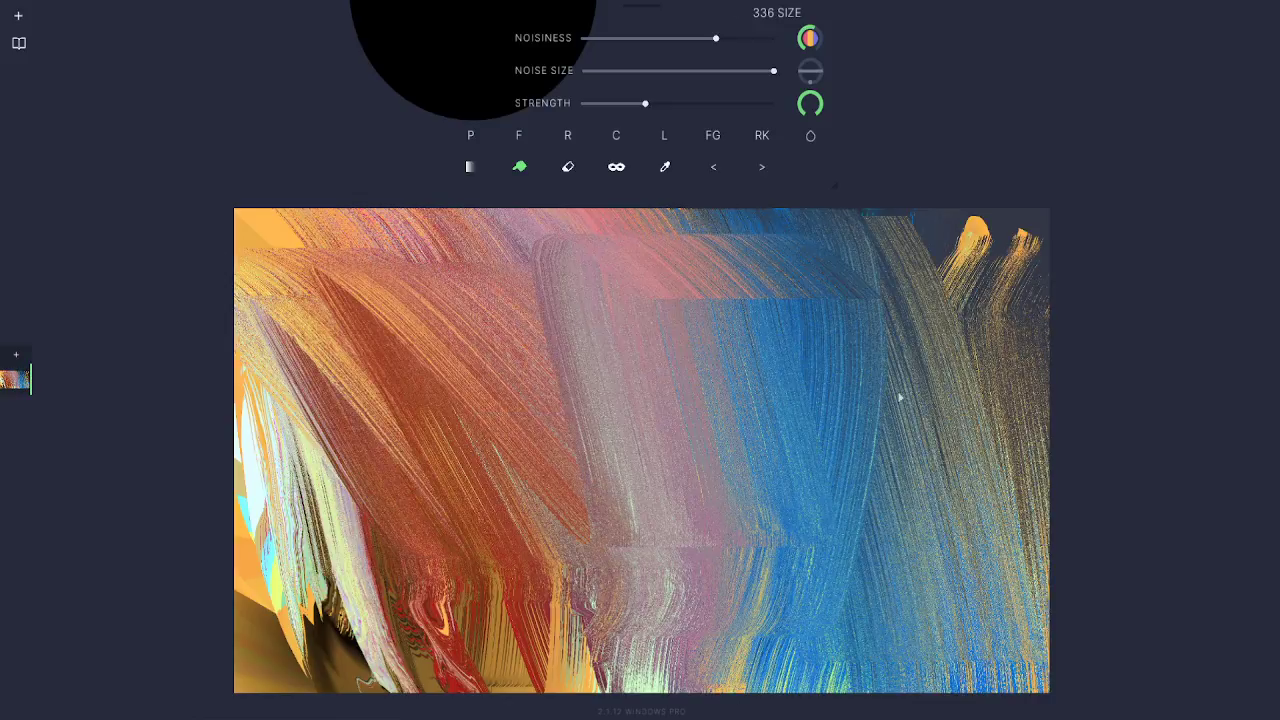
# Step: Erase a large oval out of the middle of the canvas
pyautogui.press('r')
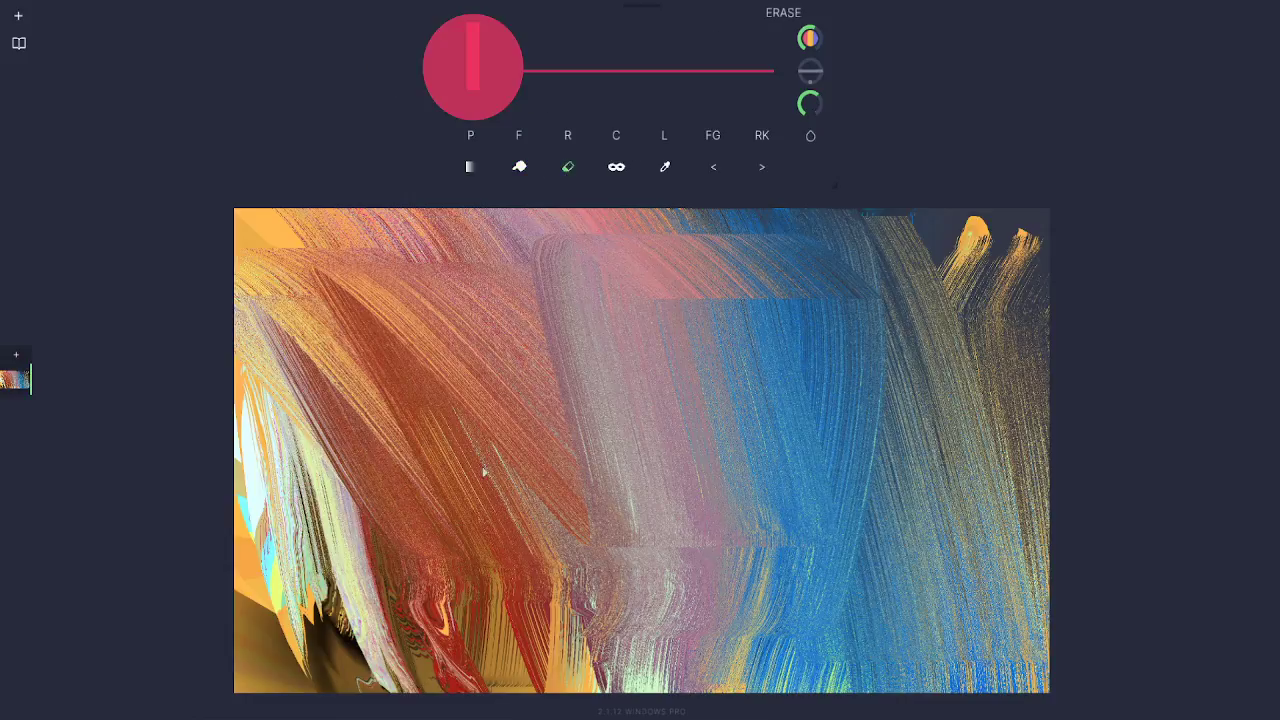
pyautogui.moveTo(486, 471)
pyautogui.mouseDown()
pyautogui.moveTo(641, 589)
pyautogui.moveTo(656, 242)
pyautogui.moveTo(460, 515)
pyautogui.moveTo(590, 561)
pyautogui.mouseUp()
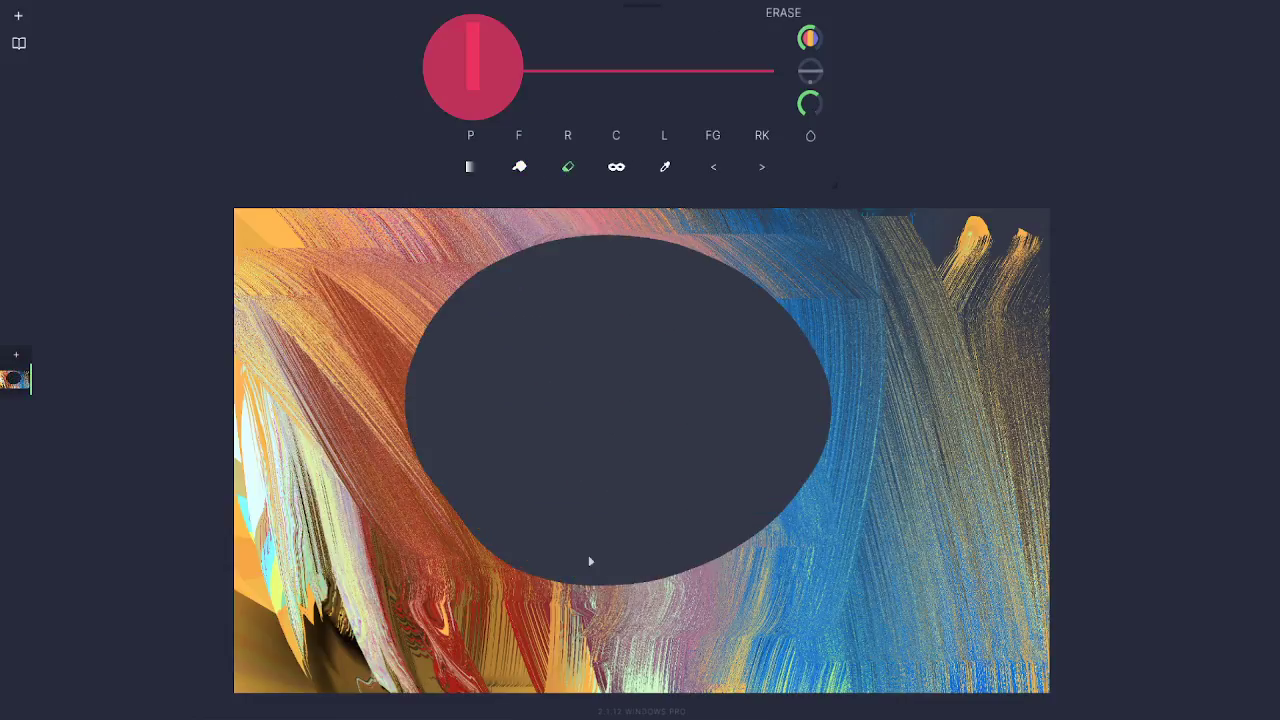
# Step: Turn on the mask, paint blue Chisel strokes around the erased oval, and turn the mask off
pyautogui.click(617, 168)
pyautogui.click(617, 138)
pyautogui.moveTo(406, 293)
pyautogui.mouseDown()
pyautogui.moveTo(498, 615)
pyautogui.moveTo(393, 187)
pyautogui.moveTo(459, 380)
pyautogui.moveTo(572, 459)
pyautogui.moveTo(572, 210)
pyautogui.moveTo(678, 391)
pyautogui.moveTo(703, 668)
pyautogui.moveTo(792, 200)
pyautogui.moveTo(835, 229)
pyautogui.moveTo(833, 651)
pyautogui.moveTo(870, 590)
pyautogui.moveTo(750, 621)
pyautogui.moveTo(546, 502)
pyautogui.moveTo(385, 332)
pyautogui.moveTo(410, 453)
pyautogui.moveTo(298, 350)
pyautogui.moveTo(335, 485)
pyautogui.moveTo(444, 439)
pyautogui.moveTo(462, 517)
pyautogui.moveTo(450, 375)
pyautogui.mouseUp()
pyautogui.moveTo(852, 269)
pyautogui.mouseDown()
pyautogui.moveTo(950, 505)
pyautogui.moveTo(1002, 410)
pyautogui.moveTo(985, 212)
pyautogui.moveTo(962, 214)
pyautogui.moveTo(1074, 357)
pyautogui.mouseUp()
pyautogui.moveTo(832, 195)
pyautogui.mouseDown()
pyautogui.moveTo(707, 269)
pyautogui.moveTo(674, 597)
pyautogui.moveTo(766, 289)
pyautogui.moveTo(796, 251)
pyautogui.moveTo(740, 399)
pyautogui.mouseUp()
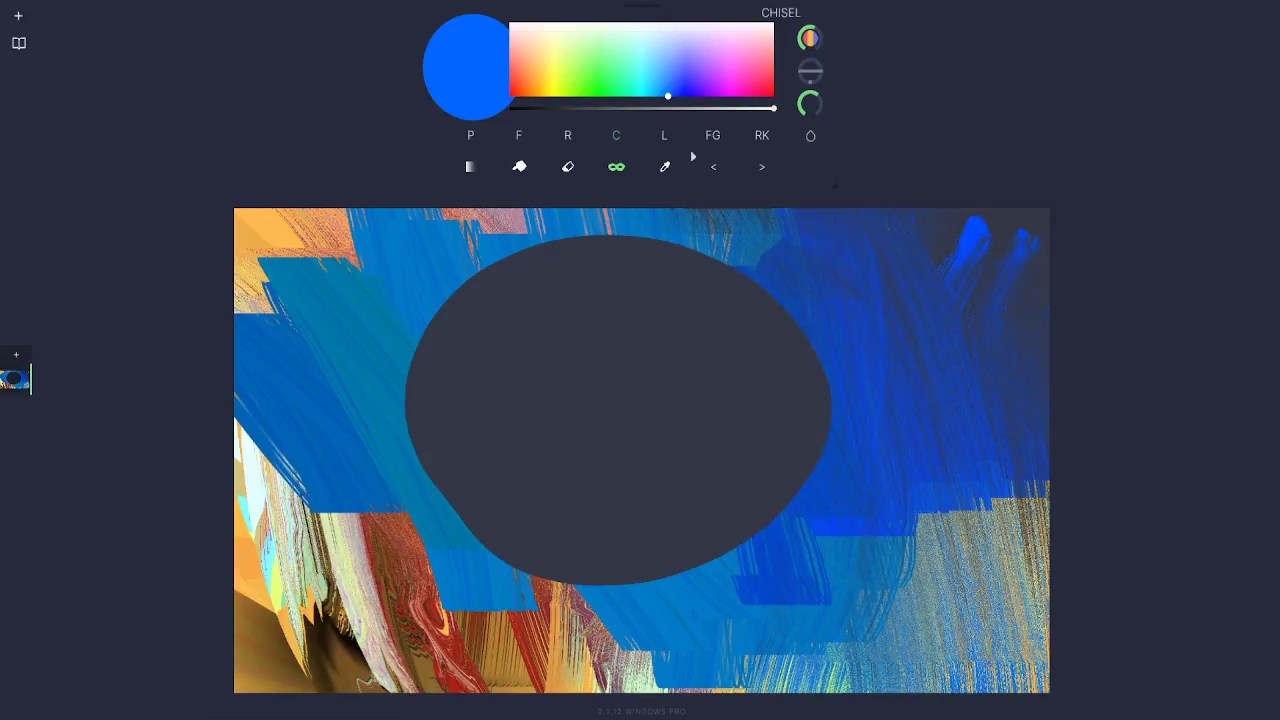
pyautogui.click(618, 168)
# Step: Sample the orange in the canvas's upper-left corner and paint Chisel strokes over the right side of the oval
pyautogui.click(665, 167)
pyautogui.click(275, 234)
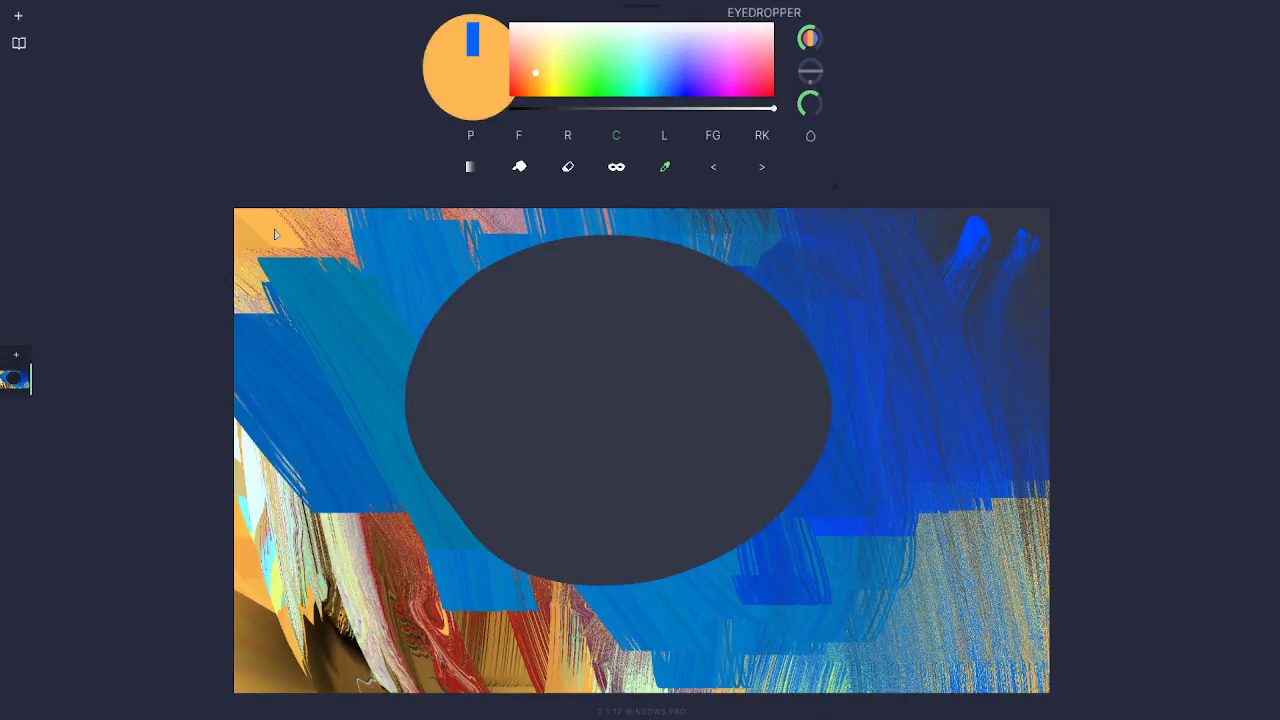
pyautogui.moveTo(830, 355)
pyautogui.mouseDown()
pyautogui.moveTo(846, 437)
pyautogui.moveTo(750, 470)
pyautogui.moveTo(930, 580)
pyautogui.mouseUp()
# Step: Sample the near-black at the canvas's lower left, paint Chisel strokes over the oval's left side, and undo and redo them
pyautogui.click(665, 168)
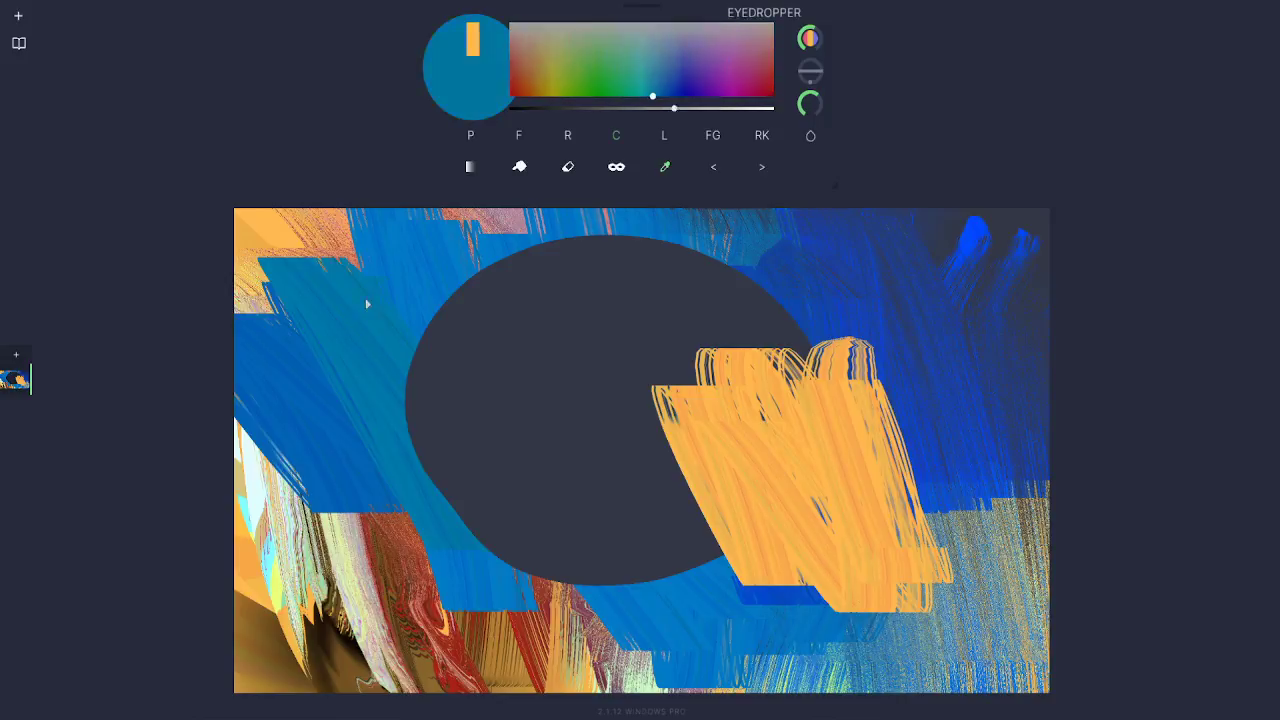
pyautogui.click(352, 648)
pyautogui.moveTo(385, 290)
pyautogui.mouseDown()
pyautogui.moveTo(452, 540)
pyautogui.moveTo(514, 409)
pyautogui.moveTo(559, 505)
pyautogui.mouseUp()
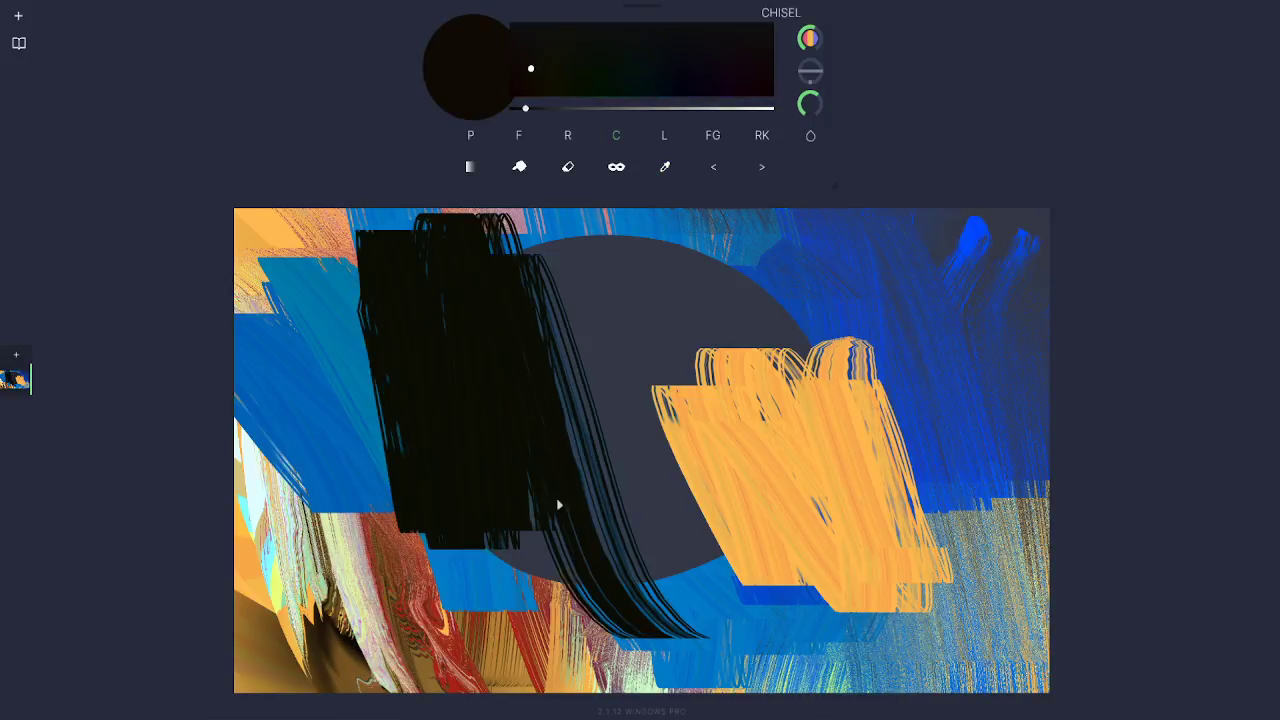
pyautogui.click(718, 169)
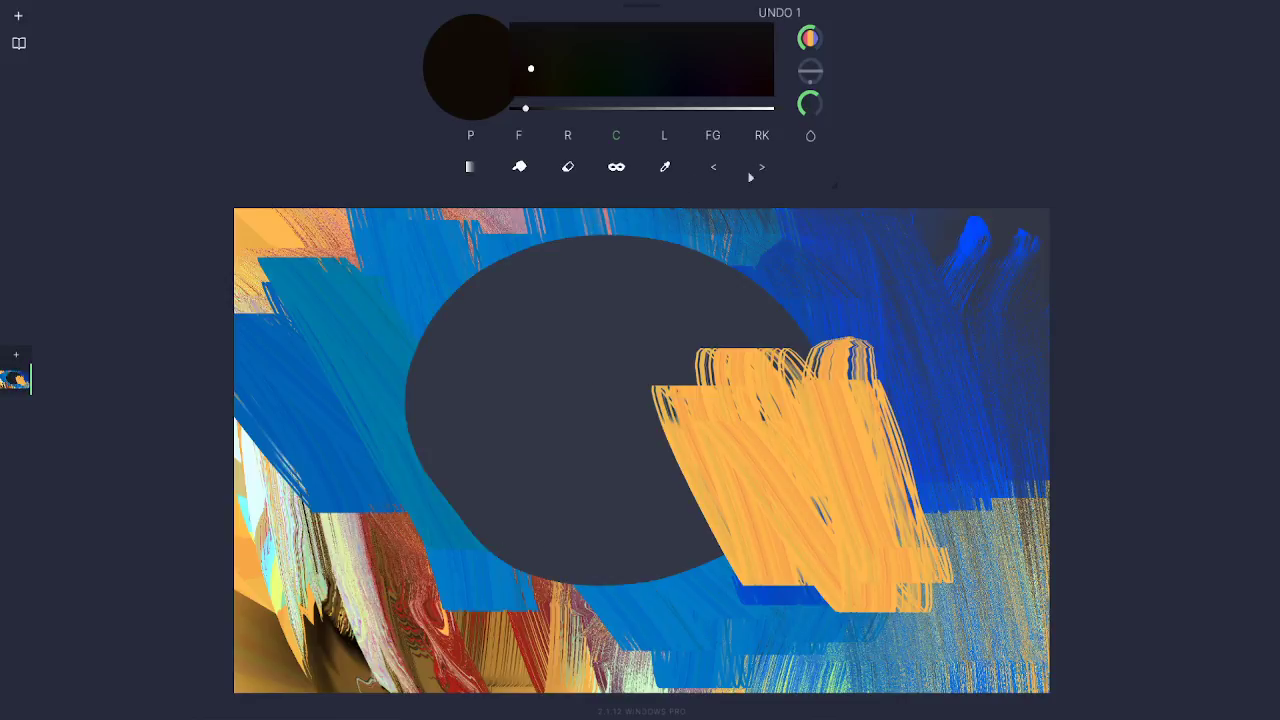
pyautogui.click(764, 171)
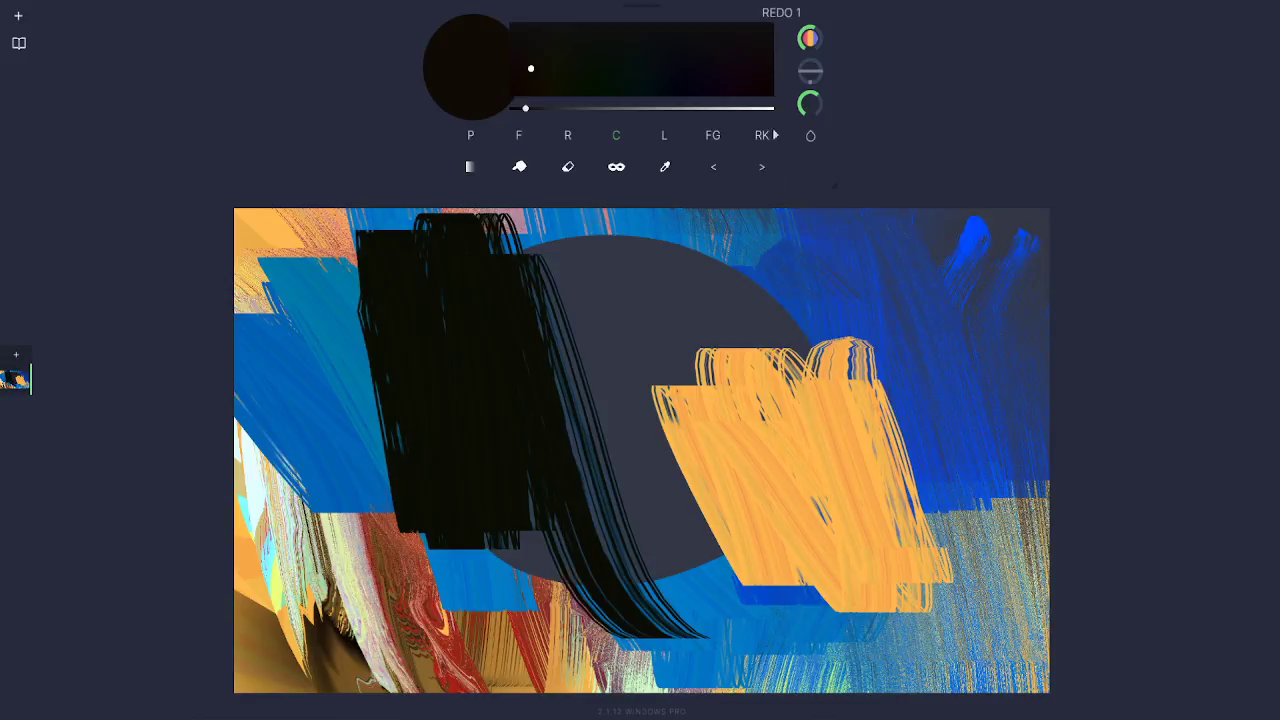
# Step: Move and reshape the tool palette from a narrow column to a wide strip, and enlarge it over the canvas
pyautogui.moveTo(649, 8)
pyautogui.mouseDown()
pyautogui.moveTo(543, 131)
pyautogui.moveTo(729, 235)
pyautogui.moveTo(620, 145)
pyautogui.moveTo(449, 194)
pyautogui.moveTo(626, 157)
pyautogui.moveTo(708, 87)
pyautogui.moveTo(706, 286)
pyautogui.moveTo(663, 257)
pyautogui.moveTo(631, 106)
pyautogui.moveTo(640, 93)
pyautogui.mouseUp()
pyautogui.moveTo(822, 278)
pyautogui.mouseDown()
pyautogui.moveTo(857, 371)
pyautogui.moveTo(791, 257)
pyautogui.moveTo(1013, 443)
pyautogui.moveTo(1106, 594)
pyautogui.moveTo(706, 577)
pyautogui.moveTo(1109, 517)
pyautogui.moveTo(843, 541)
pyautogui.moveTo(619, 533)
pyautogui.mouseUp()
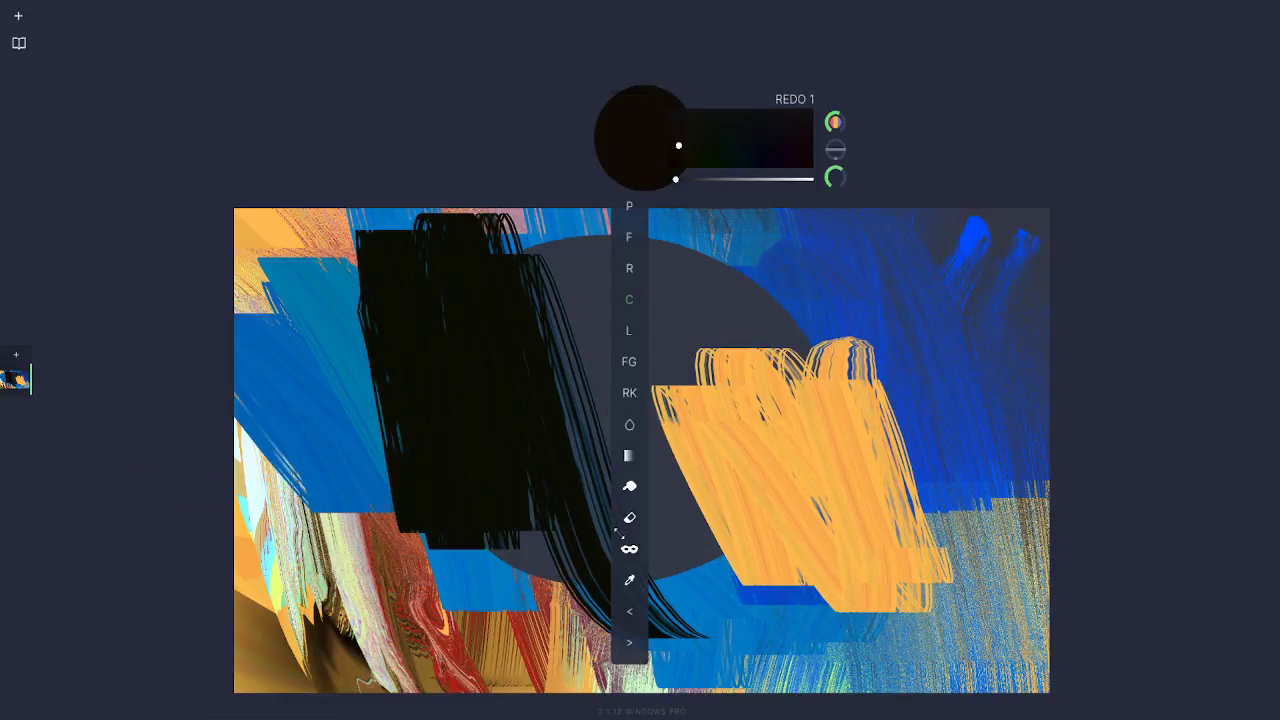
pyautogui.moveTo(620, 100); pyautogui.dragTo(1176, 192)
pyautogui.moveTo(1192, 96); pyautogui.dragTo(490, 180)
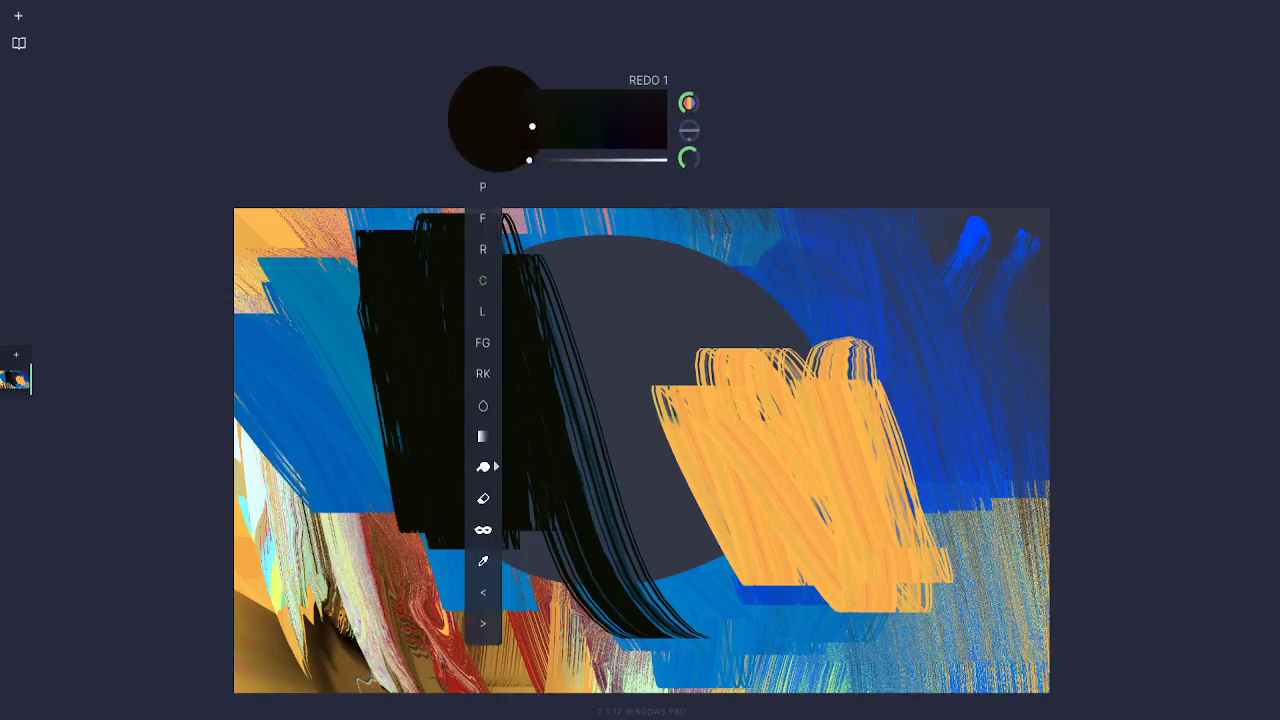
pyautogui.moveTo(492, 628); pyautogui.dragTo(917, 168)
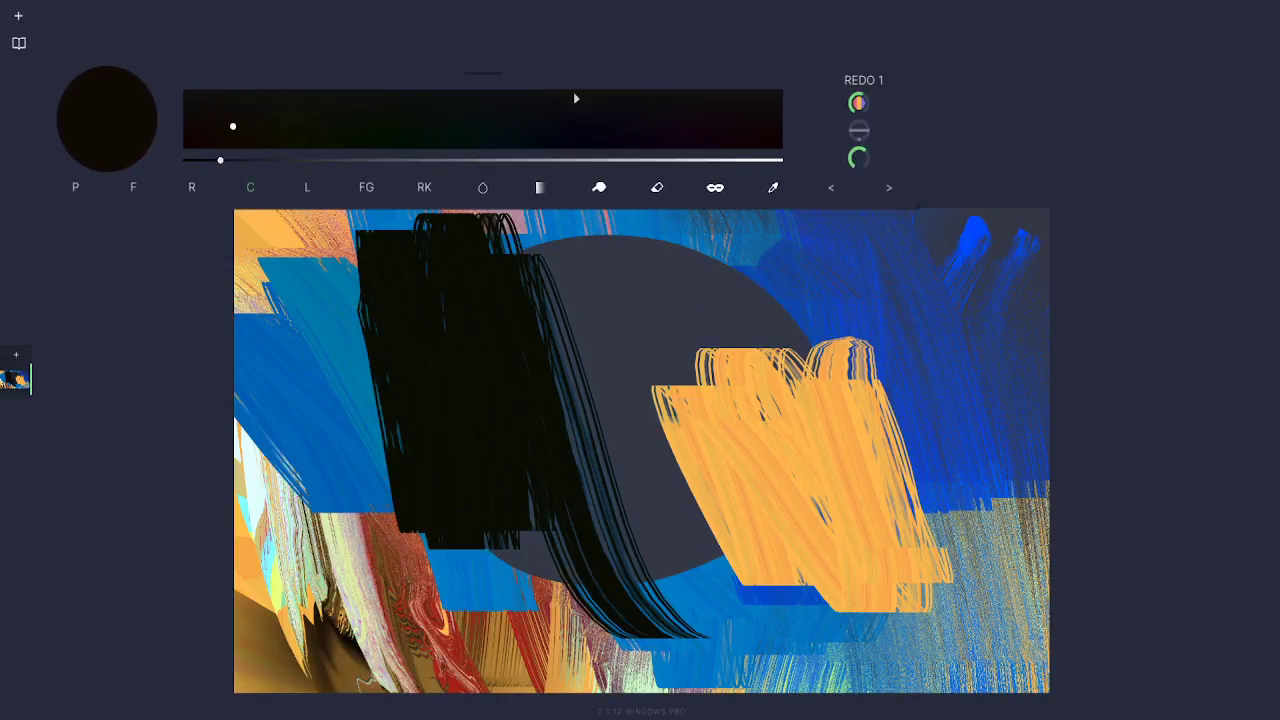
pyautogui.moveTo(512, 82); pyautogui.dragTo(713, 65)
pyautogui.moveTo(1126, 178); pyautogui.dragTo(1109, 446)
# Step: Choose a muted light blue, paint Chisel strokes over the orange area and lower centre, and shrink the tool palette
pyautogui.moveTo(691, 374); pyautogui.dragTo(854, 398)
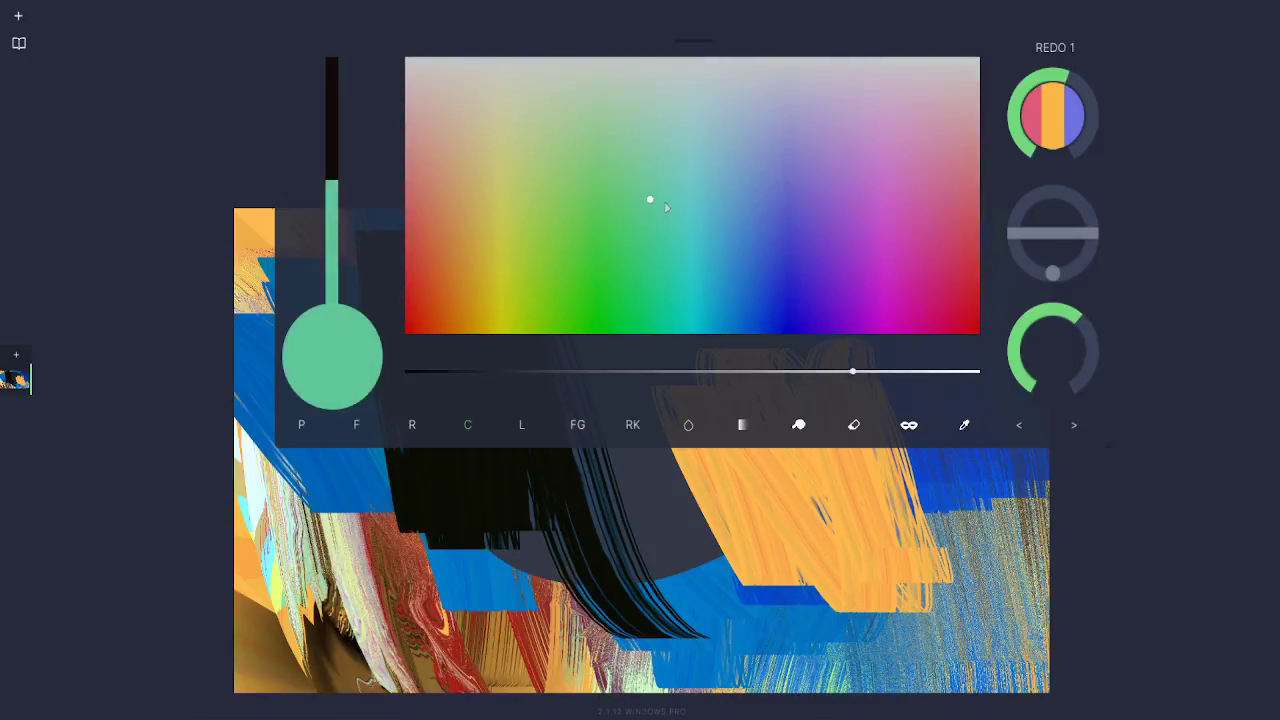
pyautogui.moveTo(666, 205)
pyautogui.mouseDown()
pyautogui.moveTo(714, 247)
pyautogui.moveTo(674, 149)
pyautogui.moveTo(717, 168)
pyautogui.mouseUp()
pyautogui.moveTo(568, 598)
pyautogui.mouseDown()
pyautogui.moveTo(609, 630)
pyautogui.moveTo(790, 520)
pyautogui.moveTo(800, 575)
pyautogui.mouseUp()
pyautogui.moveTo(1102, 446)
pyautogui.mouseDown()
pyautogui.moveTo(1049, 357)
pyautogui.moveTo(880, 204)
pyautogui.moveTo(872, 254)
pyautogui.mouseUp()
pyautogui.moveTo(736, 372)
pyautogui.mouseDown()
pyautogui.moveTo(776, 480)
pyautogui.moveTo(820, 520)
pyautogui.mouseUp()
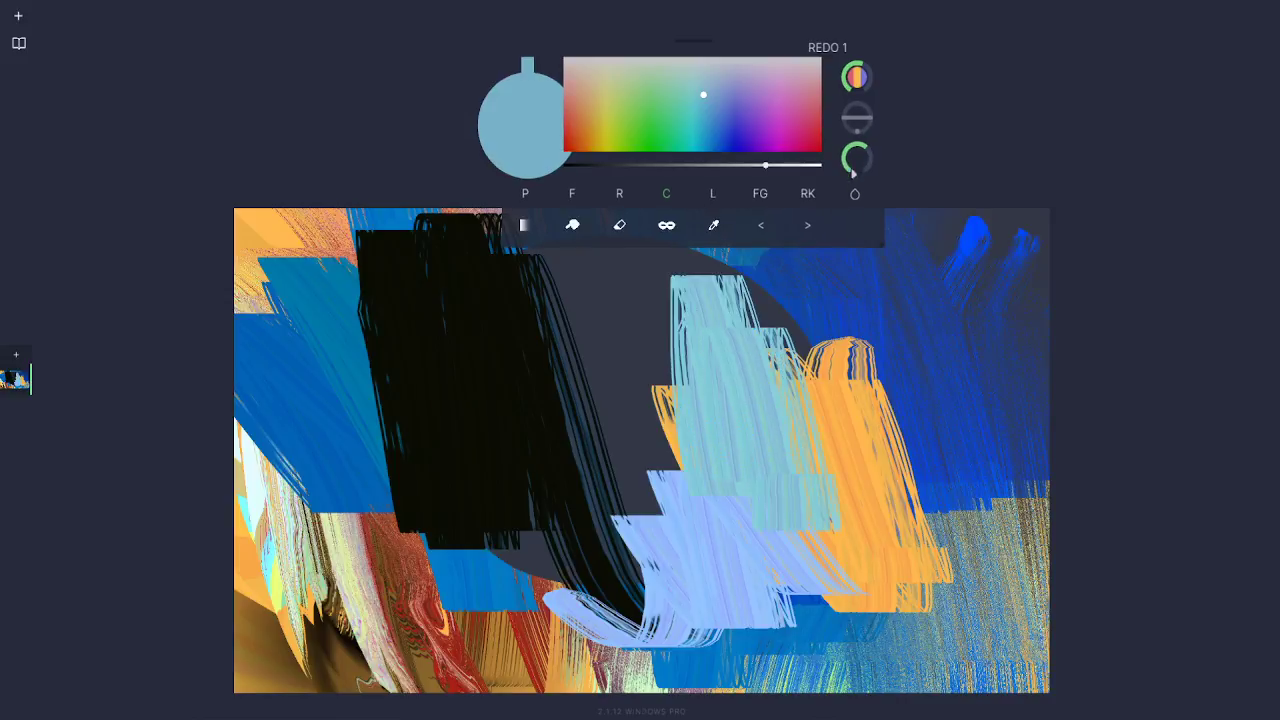
# Step: Set the brush size to 239 and paint broad Chisel strokes across the upper centre and left of the canvas
pyautogui.moveTo(855, 160)
pyautogui.mouseDown()
pyautogui.moveTo(970, 150)
pyautogui.moveTo(880, 62)
pyautogui.moveTo(704, 130)
pyautogui.moveTo(845, 162)
pyautogui.moveTo(789, 193)
pyautogui.mouseUp()
pyautogui.moveTo(873, 159)
pyautogui.mouseDown()
pyautogui.moveTo(857, 160)
pyautogui.moveTo(874, 174)
pyautogui.moveTo(920, 149)
pyautogui.moveTo(880, 159)
pyautogui.moveTo(890, 167)
pyautogui.mouseUp()
pyautogui.click(869, 169)
pyautogui.moveTo(860, 320)
pyautogui.mouseDown()
pyautogui.moveTo(630, 330)
pyautogui.moveTo(545, 371)
pyautogui.moveTo(420, 400)
pyautogui.moveTo(300, 400)
pyautogui.mouseUp()
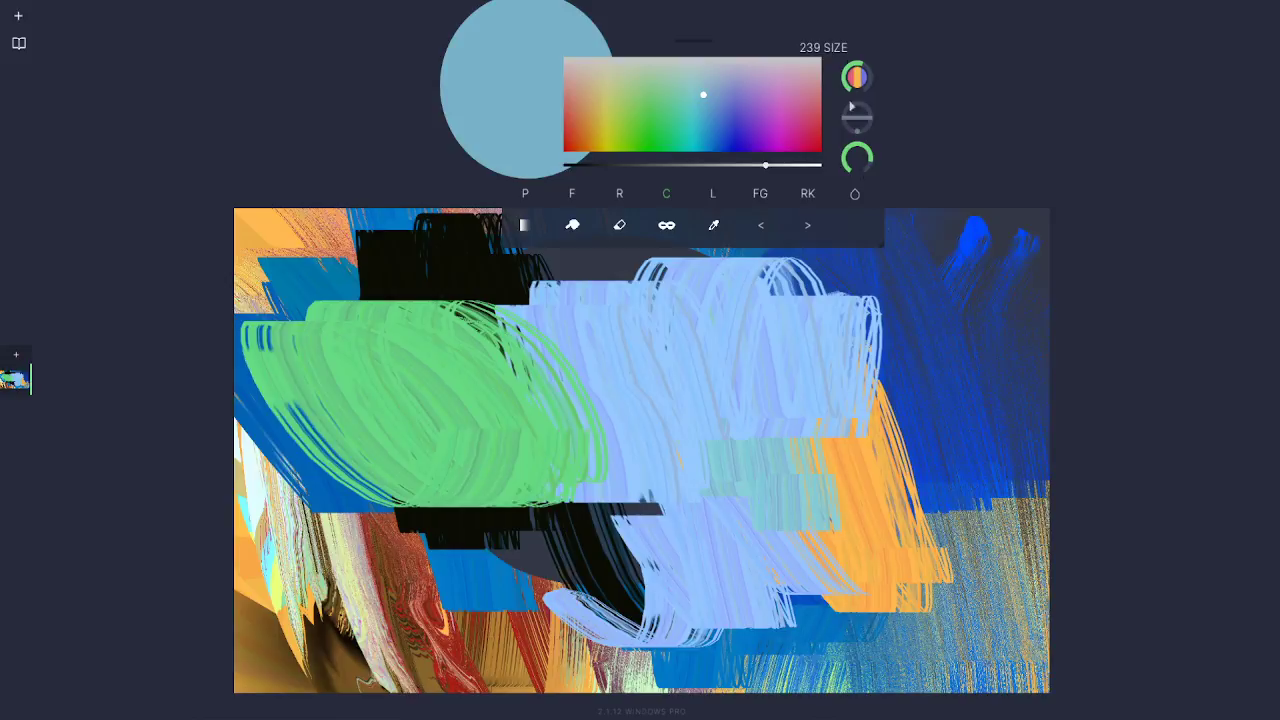
# Step: Set the size mode to Distance and paint a long winding Chisel stroke from the upper right to the lower left
pyautogui.click(858, 164)
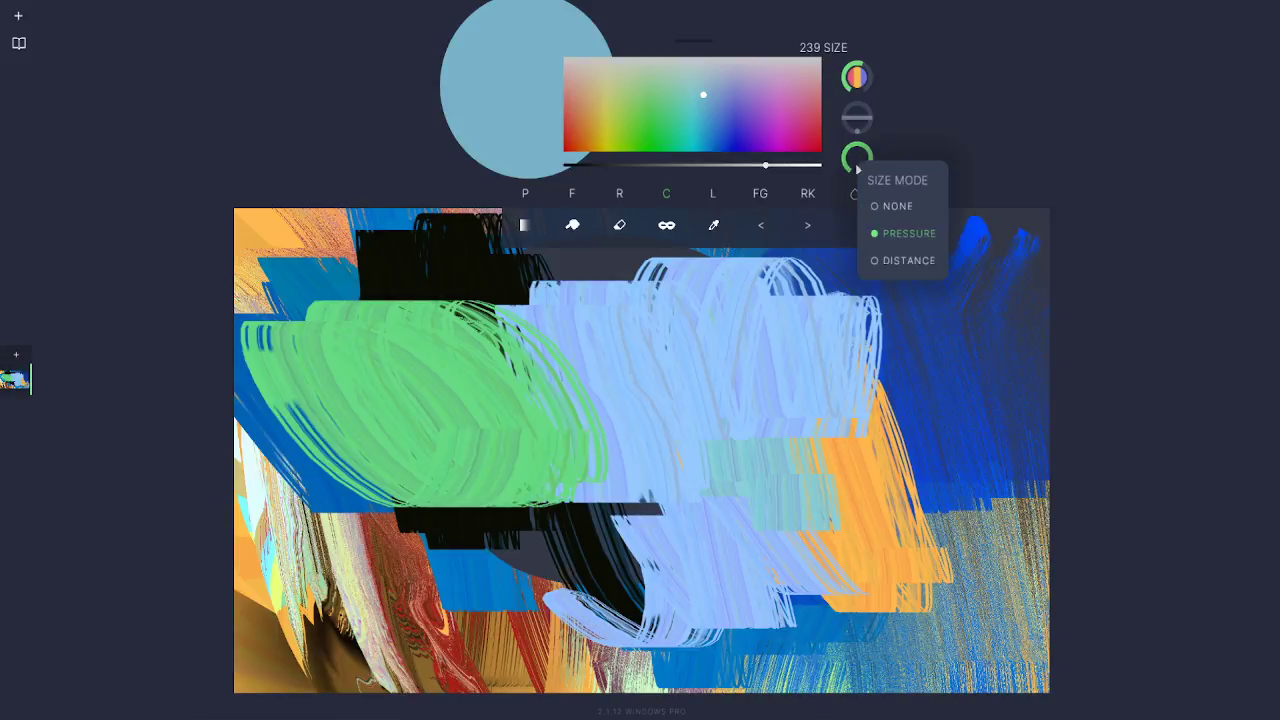
pyautogui.click(900, 264)
pyautogui.click(864, 163)
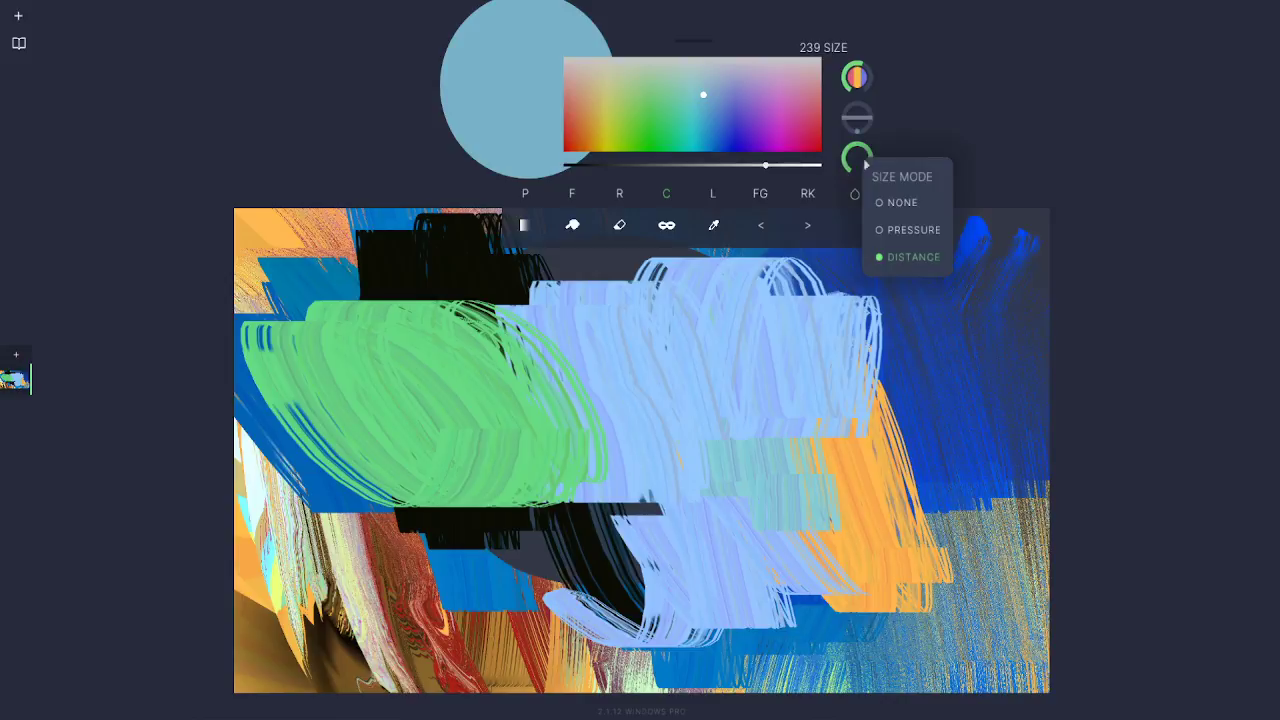
pyautogui.moveTo(920, 289)
pyautogui.mouseDown()
pyautogui.moveTo(640, 560)
pyautogui.moveTo(408, 348)
pyautogui.moveTo(262, 440)
pyautogui.moveTo(390, 640)
pyautogui.mouseUp()
# Step: Choose a golden ochre and paint long zigzag Chisel strokes from the left of the canvas to its right edge
pyautogui.click(594, 132)
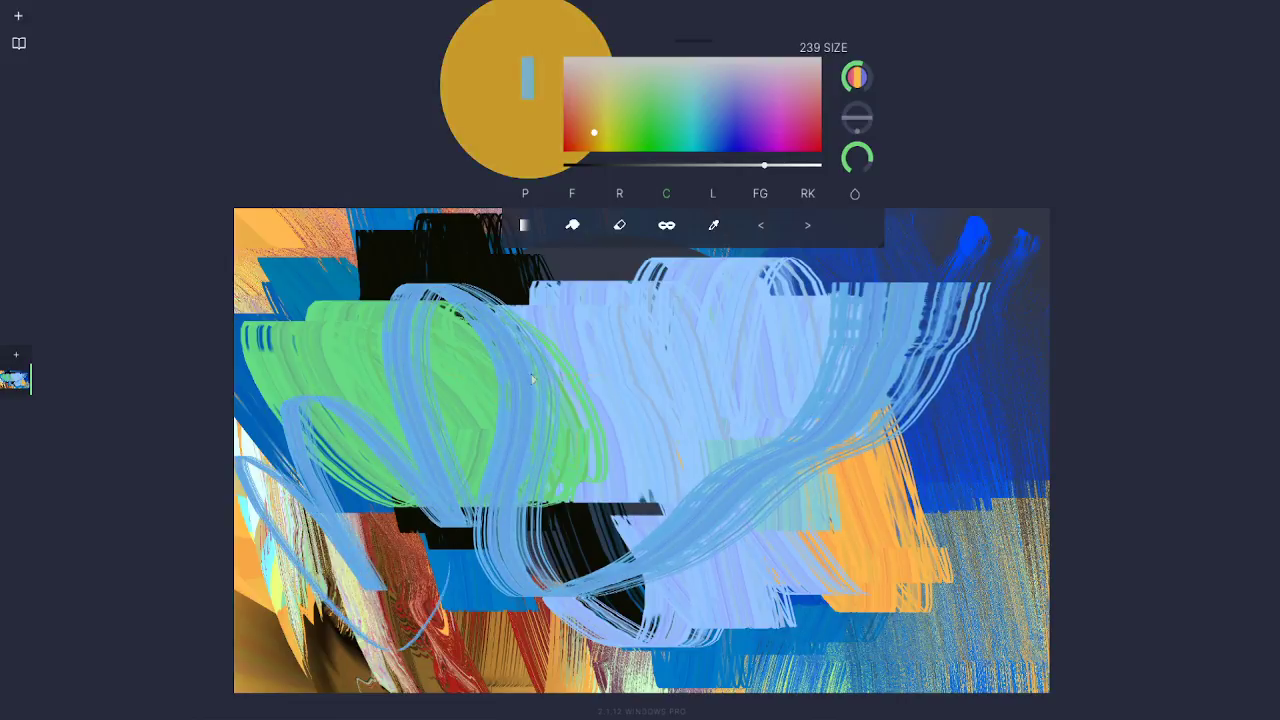
pyautogui.moveTo(510, 390)
pyautogui.mouseDown()
pyautogui.moveTo(740, 487)
pyautogui.moveTo(905, 345)
pyautogui.moveTo(1045, 458)
pyautogui.mouseUp()
pyautogui.moveTo(270, 345)
pyautogui.mouseDown()
pyautogui.moveTo(560, 330)
pyautogui.moveTo(1045, 380)
pyautogui.mouseUp()
pyautogui.moveTo(255, 295)
pyautogui.mouseDown()
pyautogui.moveTo(430, 430)
pyautogui.moveTo(680, 420)
pyautogui.moveTo(1010, 320)
pyautogui.mouseUp()
# Step: Set the size mode to None and paint broad ochre and orange Chisel strokes over most of the canvas
pyautogui.click(852, 160)
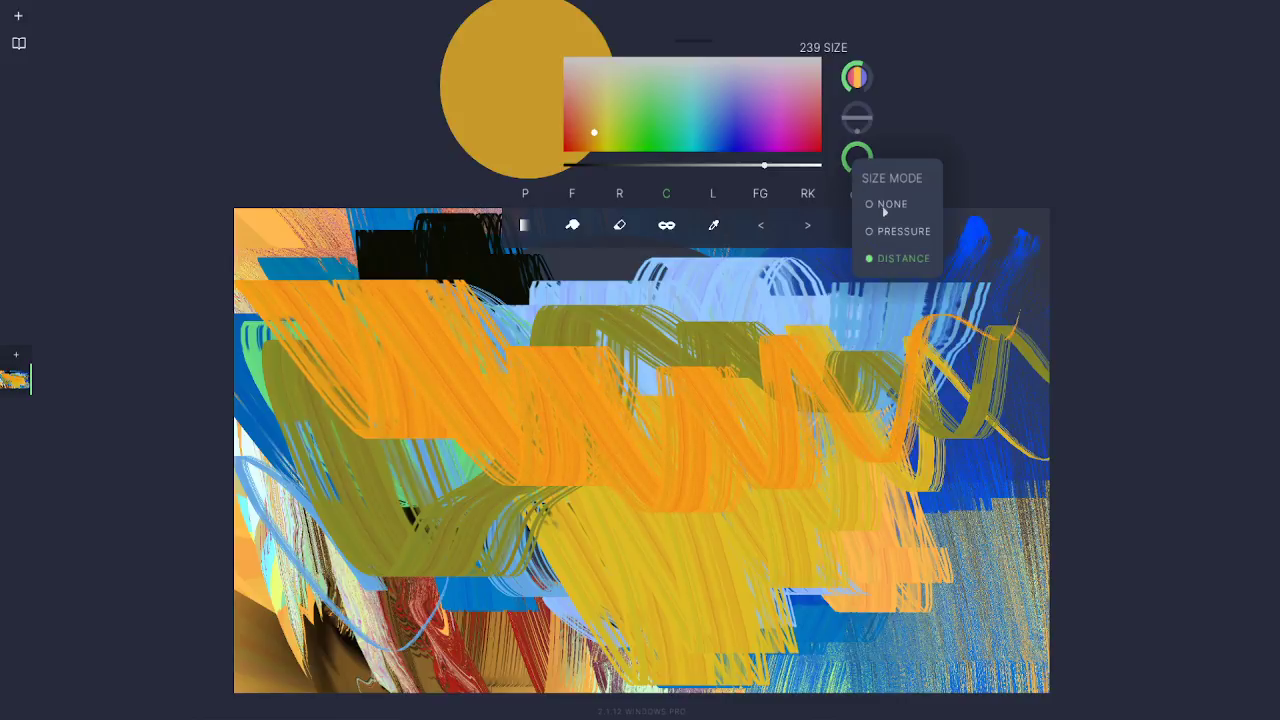
pyautogui.click(884, 208)
pyautogui.moveTo(890, 320)
pyautogui.mouseDown()
pyautogui.moveTo(800, 360)
pyautogui.moveTo(708, 575)
pyautogui.moveTo(455, 615)
pyautogui.moveTo(255, 445)
pyautogui.mouseUp()
pyautogui.moveTo(260, 265)
pyautogui.mouseDown()
pyautogui.moveTo(440, 470)
pyautogui.moveTo(745, 330)
pyautogui.mouseUp()
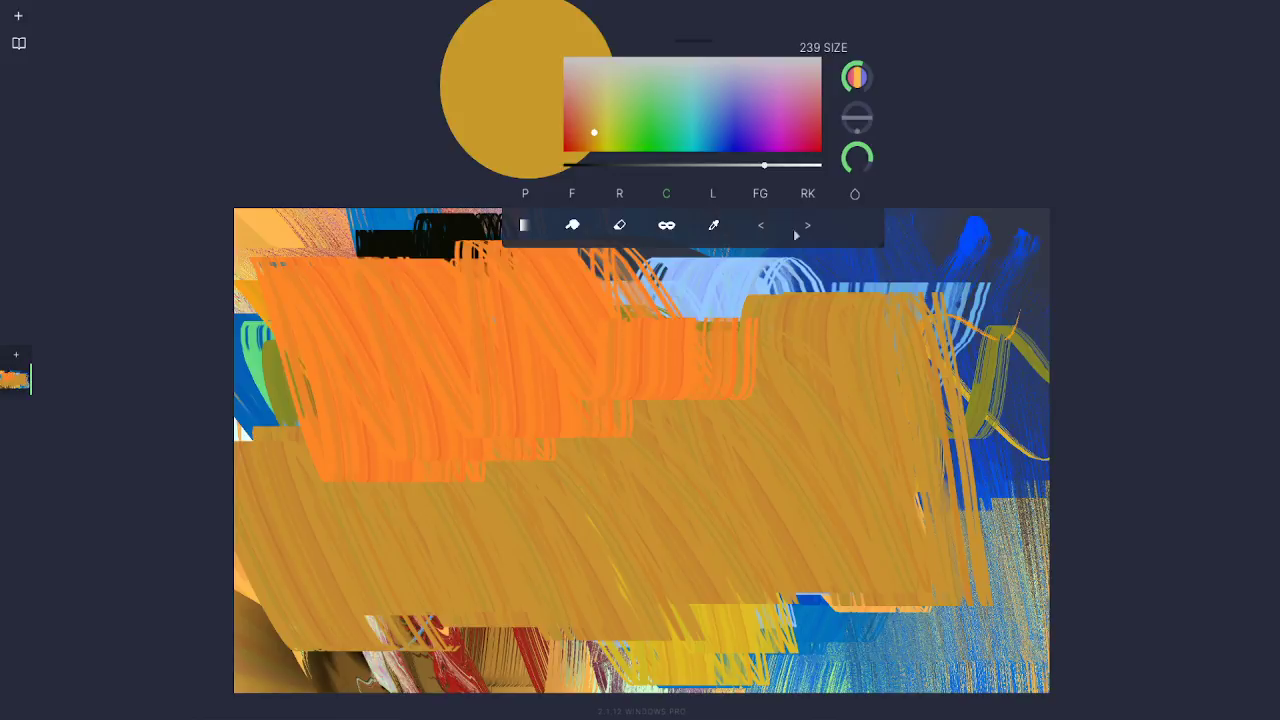
# Step: Reduce the brush size and paint Chisel strokes at the right, and paint the centre with the rotation set to 34
pyautogui.moveTo(857, 158)
pyautogui.mouseDown()
pyautogui.moveTo(880, 165)
pyautogui.moveTo(880, 154)
pyautogui.mouseUp()
pyautogui.moveTo(955, 290)
pyautogui.mouseDown()
pyautogui.moveTo(806, 385)
pyautogui.moveTo(826, 535)
pyautogui.mouseUp()
pyautogui.moveTo(857, 128)
pyautogui.mouseDown()
pyautogui.moveTo(903, 128)
pyautogui.moveTo(840, 170)
pyautogui.moveTo(835, 152)
pyautogui.moveTo(825, 177)
pyautogui.mouseUp()
pyautogui.moveTo(584, 419)
pyautogui.mouseDown()
pyautogui.moveTo(540, 551)
pyautogui.moveTo(492, 512)
pyautogui.mouseUp()
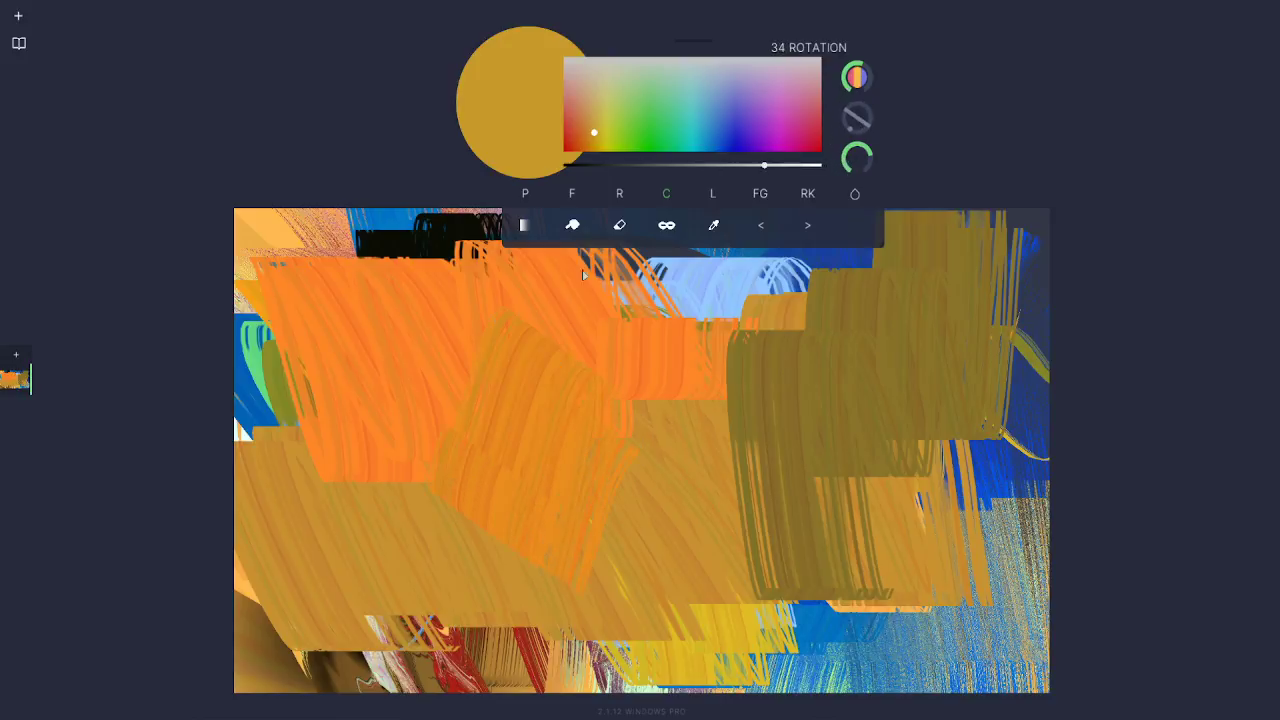
# Step: Choose a teal and paint zigzag Chisel strokes across the canvas, with the rotation set to 330 for the second pass
pyautogui.click(686, 143)
pyautogui.moveTo(502, 345)
pyautogui.mouseDown()
pyautogui.moveTo(460, 480)
pyautogui.moveTo(790, 400)
pyautogui.moveTo(974, 298)
pyautogui.mouseUp()
pyautogui.moveTo(875, 130); pyautogui.dragTo(876, 152)
pyautogui.moveTo(874, 314)
pyautogui.mouseDown()
pyautogui.moveTo(805, 490)
pyautogui.moveTo(675, 414)
pyautogui.moveTo(410, 318)
pyautogui.moveTo(480, 548)
pyautogui.mouseUp()
# Step: Paint large looping teal strokes with the rotation at 358 in Follow rotation mode, and return the mode to None
pyautogui.click(864, 128)
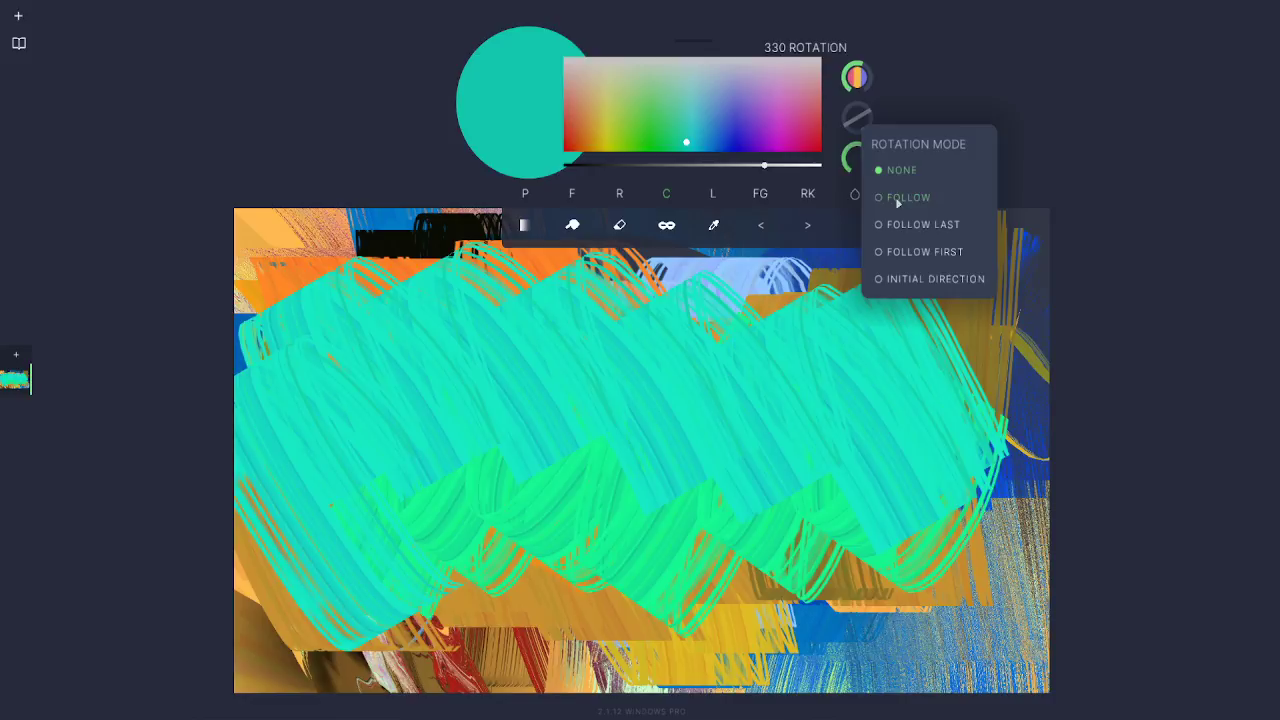
pyautogui.click(898, 198)
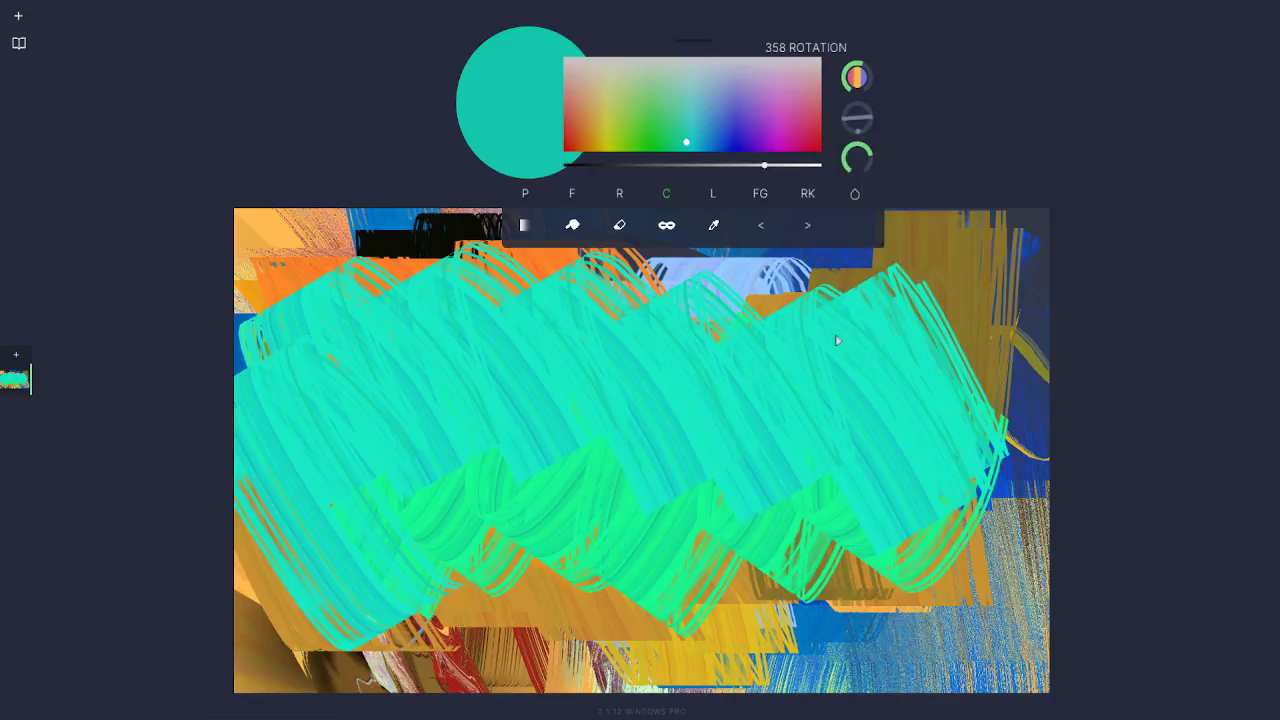
pyautogui.moveTo(837, 337)
pyautogui.mouseDown()
pyautogui.moveTo(992, 619)
pyautogui.moveTo(721, 689)
pyautogui.moveTo(436, 393)
pyautogui.moveTo(774, 455)
pyautogui.moveTo(934, 315)
pyautogui.moveTo(676, 474)
pyautogui.moveTo(671, 510)
pyautogui.moveTo(912, 257)
pyautogui.moveTo(865, 461)
pyautogui.moveTo(912, 345)
pyautogui.mouseUp()
pyautogui.rightClick(861, 120)
pyautogui.click(896, 166)
# Step: Set the rotation mode to Follow Last and paint large curving green Chisel strokes across the canvas
pyautogui.rightClick(862, 122)
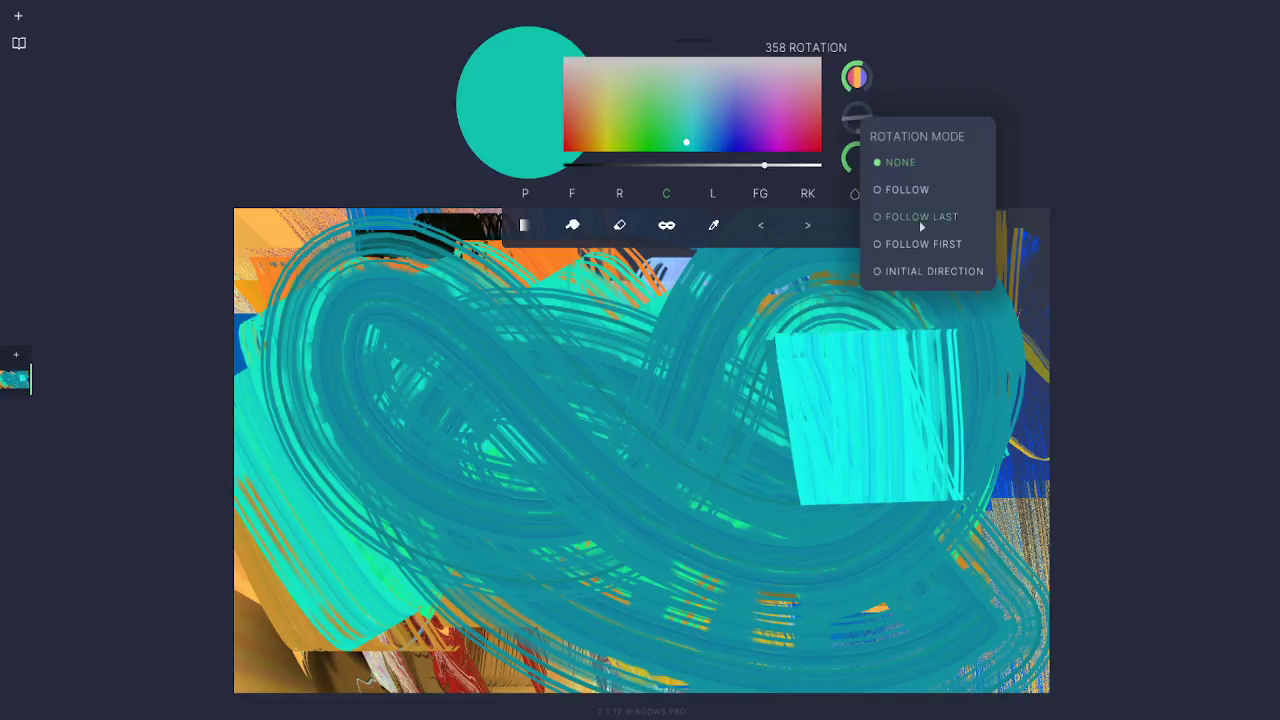
pyautogui.click(921, 218)
pyautogui.moveTo(466, 357)
pyautogui.mouseDown()
pyautogui.moveTo(641, 569)
pyautogui.moveTo(913, 388)
pyautogui.moveTo(862, 622)
pyautogui.moveTo(653, 471)
pyautogui.moveTo(713, 205)
pyautogui.moveTo(408, 521)
pyautogui.moveTo(167, 495)
pyautogui.moveTo(681, 675)
pyautogui.moveTo(794, 483)
pyautogui.moveTo(1017, 425)
pyautogui.moveTo(1084, 326)
pyautogui.moveTo(848, 215)
pyautogui.moveTo(455, 438)
pyautogui.moveTo(402, 592)
pyautogui.mouseUp()
pyautogui.hotkey('ctrl', 'z')
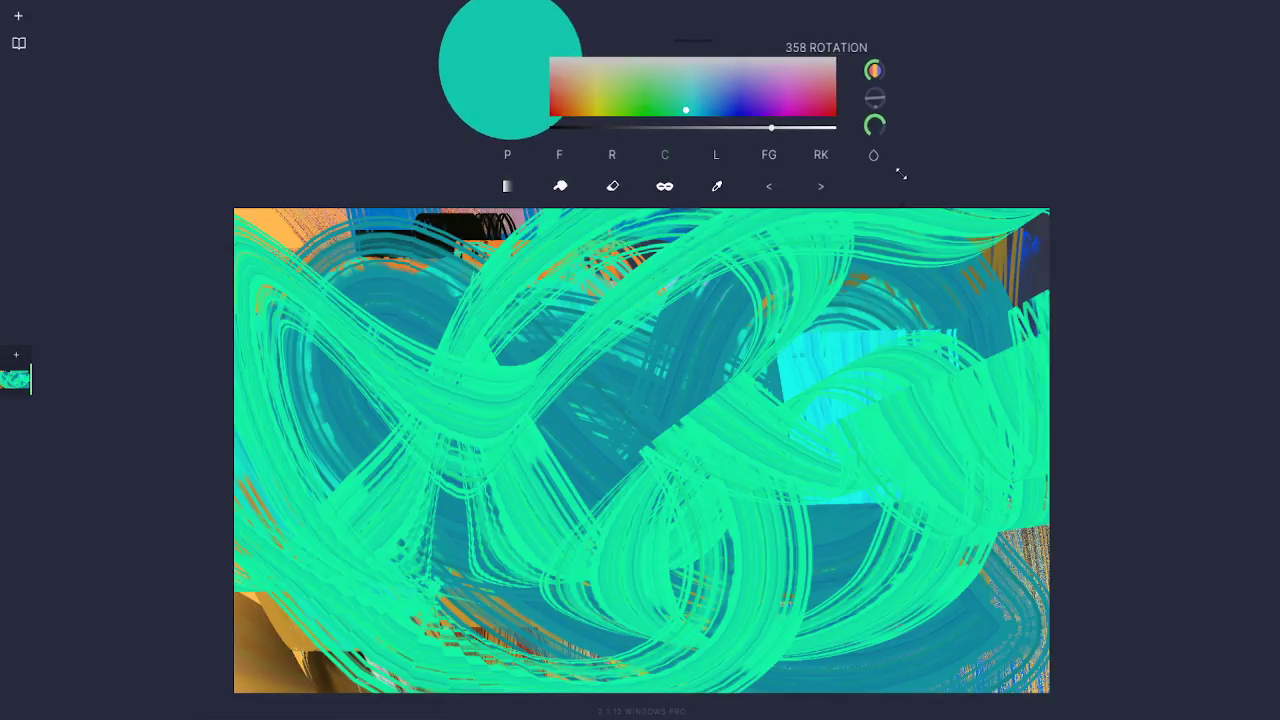
# Step: Resize the tool palette and set the Chisel tool's texture to the pink photo image
pyautogui.moveTo(904, 201); pyautogui.dragTo(860, 229)
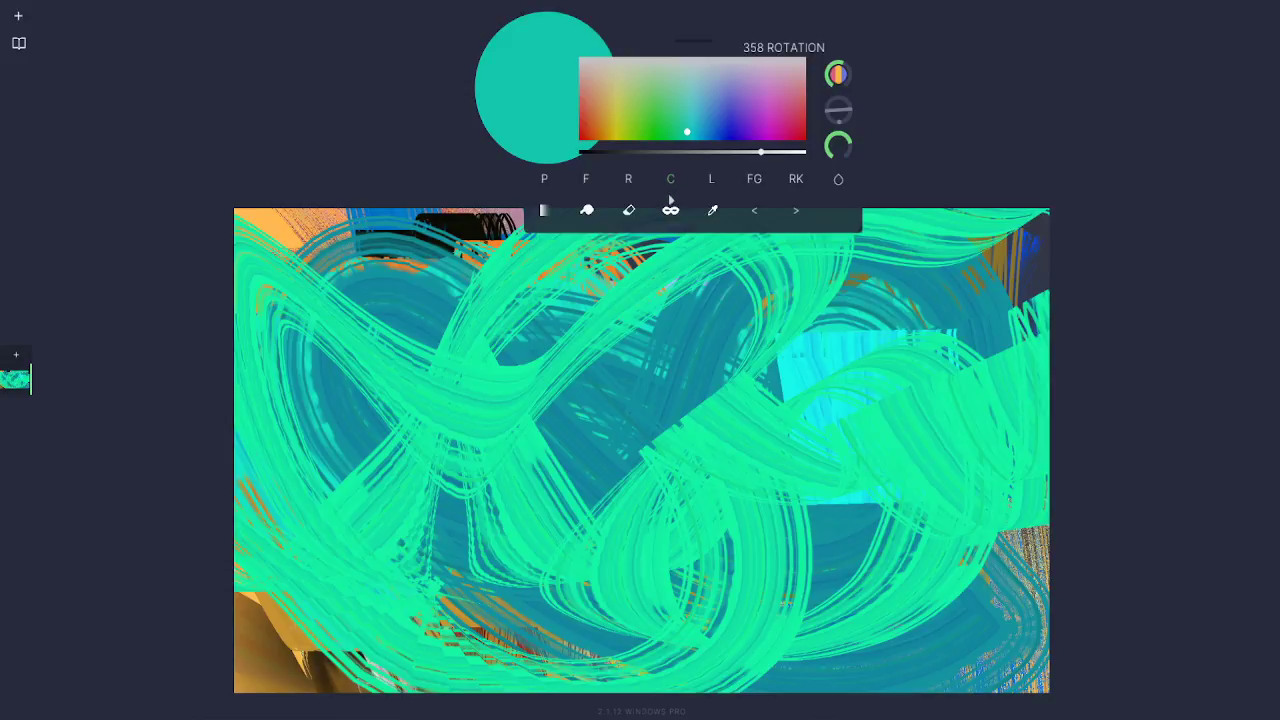
pyautogui.click(671, 181)
pyautogui.click(671, 181)
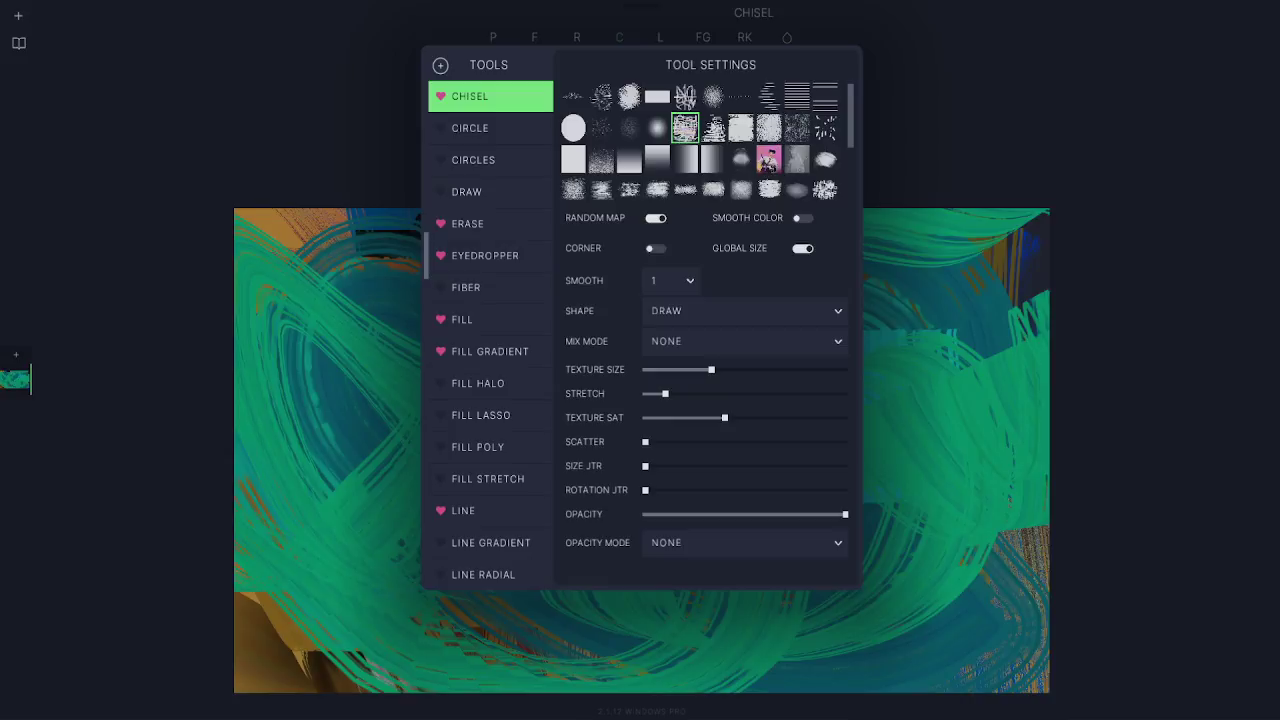
pyautogui.click(769, 163)
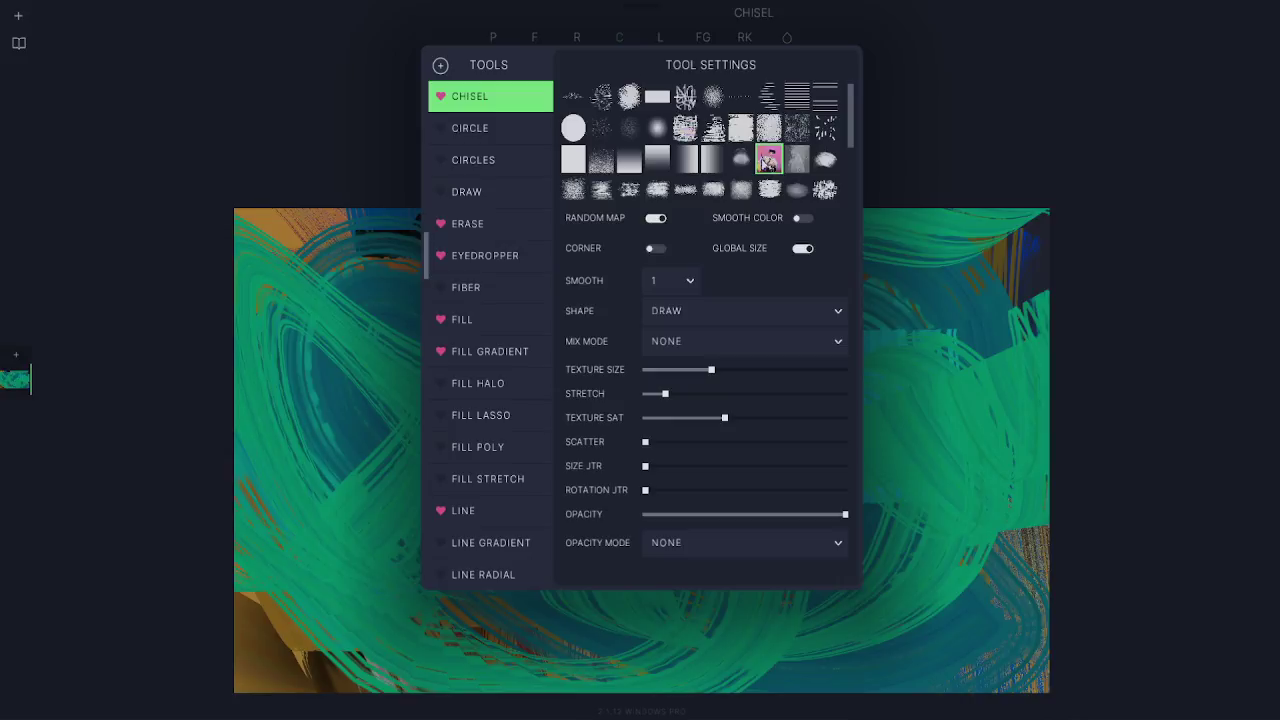
pyautogui.click(522, 64)
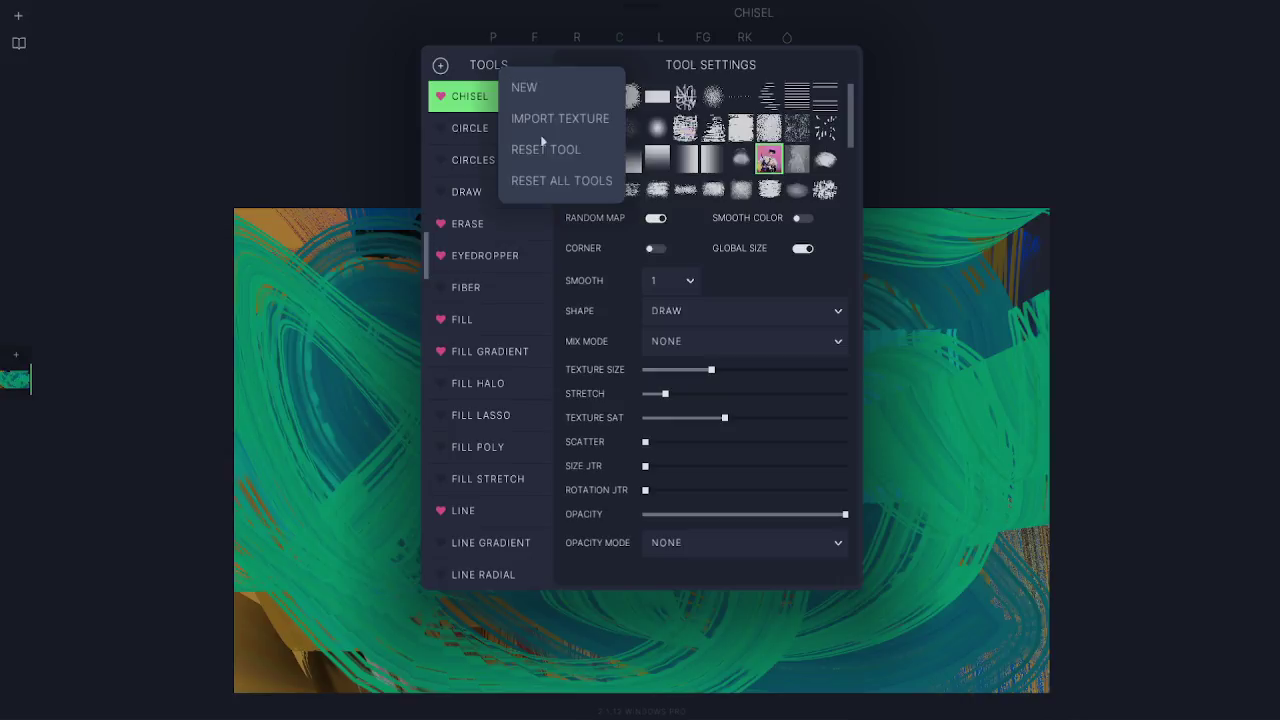
pyautogui.click(775, 172)
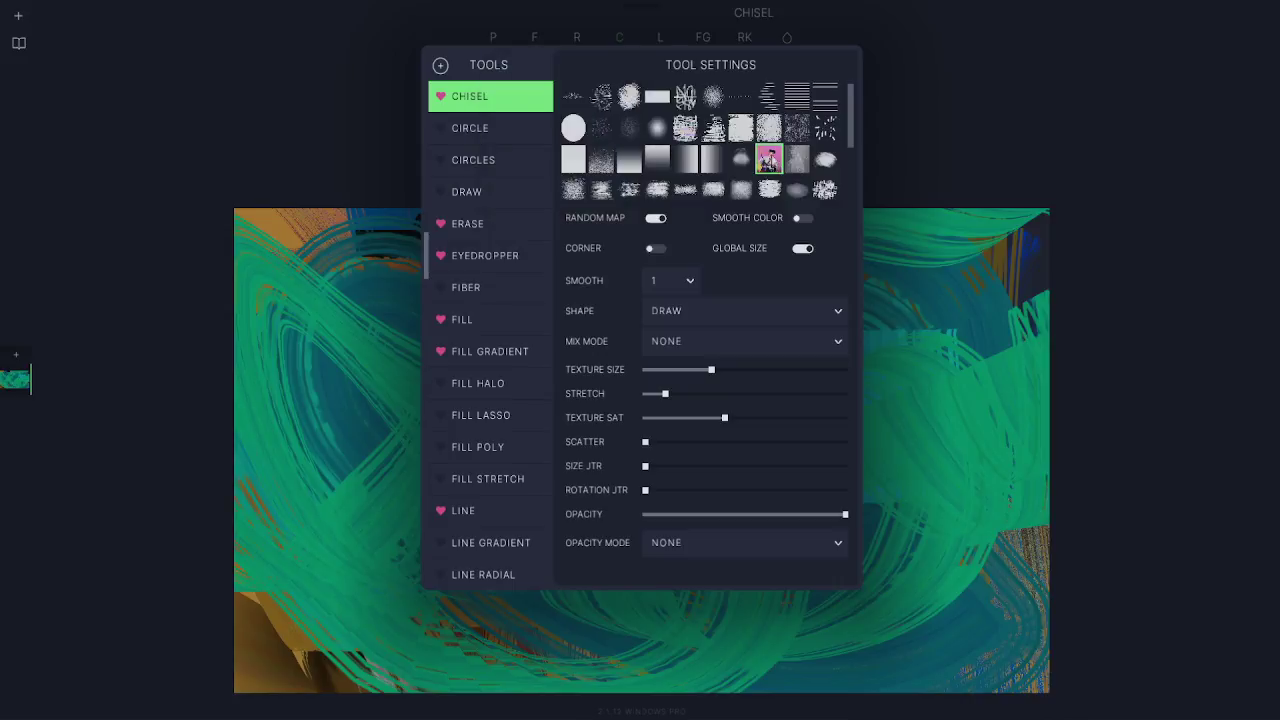
pyautogui.press('Escape')
# Step: Paint a V-shaped Chisel stroke with the new texture, and set the rotation mode to None for broad zigzag strokes
pyautogui.moveTo(373, 268)
pyautogui.mouseDown()
pyautogui.moveTo(484, 482)
pyautogui.moveTo(750, 360)
pyautogui.mouseUp()
pyautogui.click(839, 114)
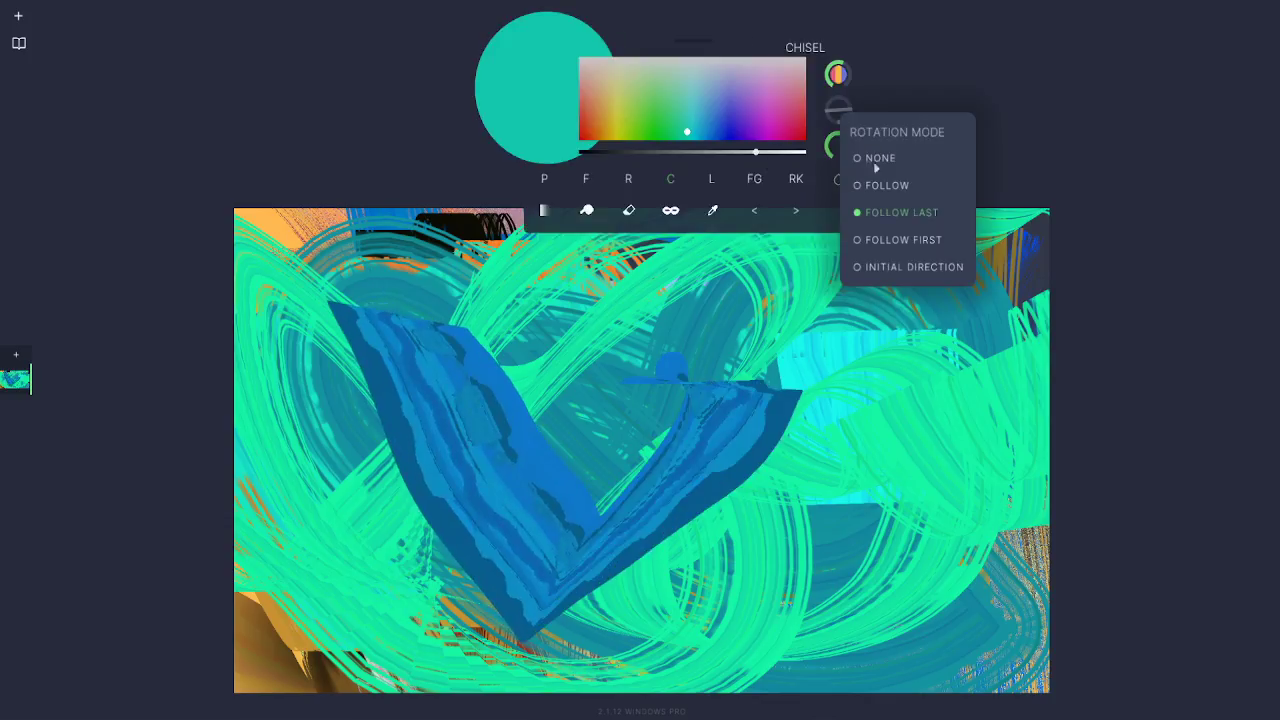
pyautogui.click(880, 152)
pyautogui.moveTo(960, 280)
pyautogui.mouseDown()
pyautogui.moveTo(640, 330)
pyautogui.moveTo(363, 302)
pyautogui.moveTo(485, 628)
pyautogui.mouseUp()
pyautogui.moveTo(550, 248)
pyautogui.mouseDown()
pyautogui.moveTo(823, 557)
pyautogui.moveTo(916, 400)
pyautogui.mouseUp()
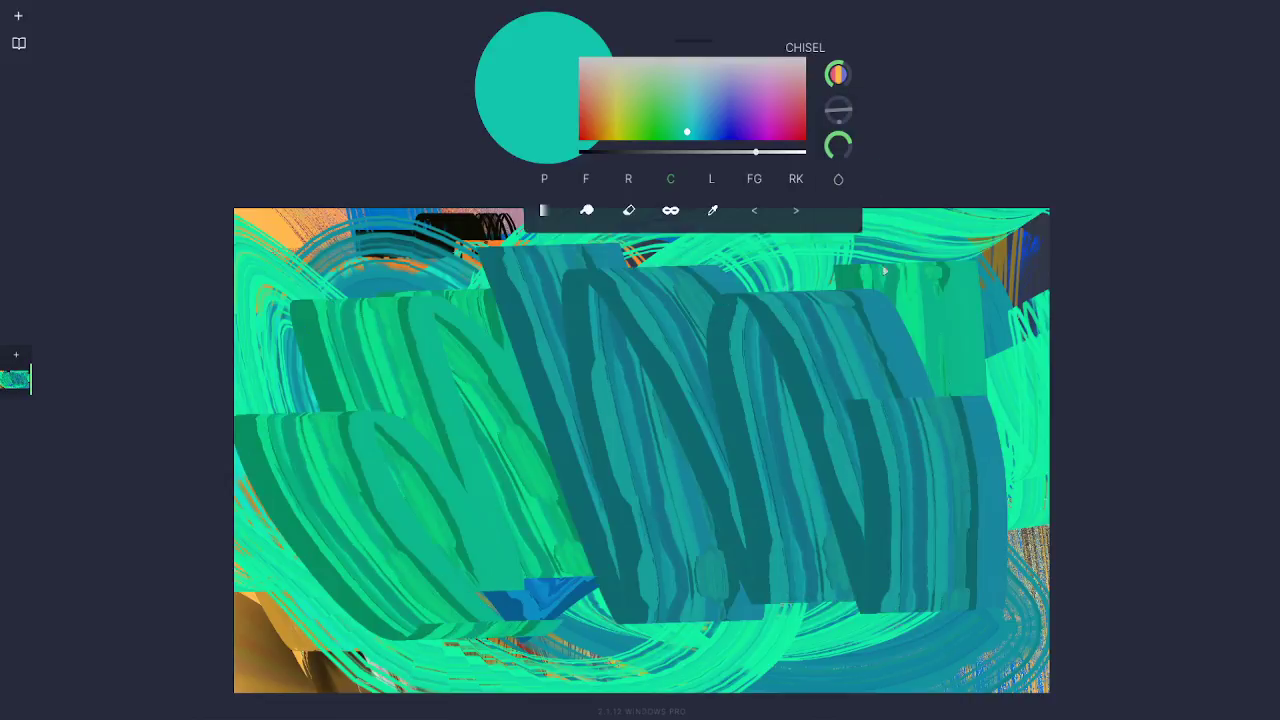
# Step: Paint overlapping diagonal Chisel strokes in jittered greens and blues until they cover most of the canvas
pyautogui.moveTo(580, 297); pyautogui.dragTo(798, 712)
pyautogui.moveTo(472, 260)
pyautogui.mouseDown()
pyautogui.moveTo(561, 437)
pyautogui.moveTo(830, 682)
pyautogui.mouseUp()
pyautogui.moveTo(631, 266); pyautogui.dragTo(972, 645)
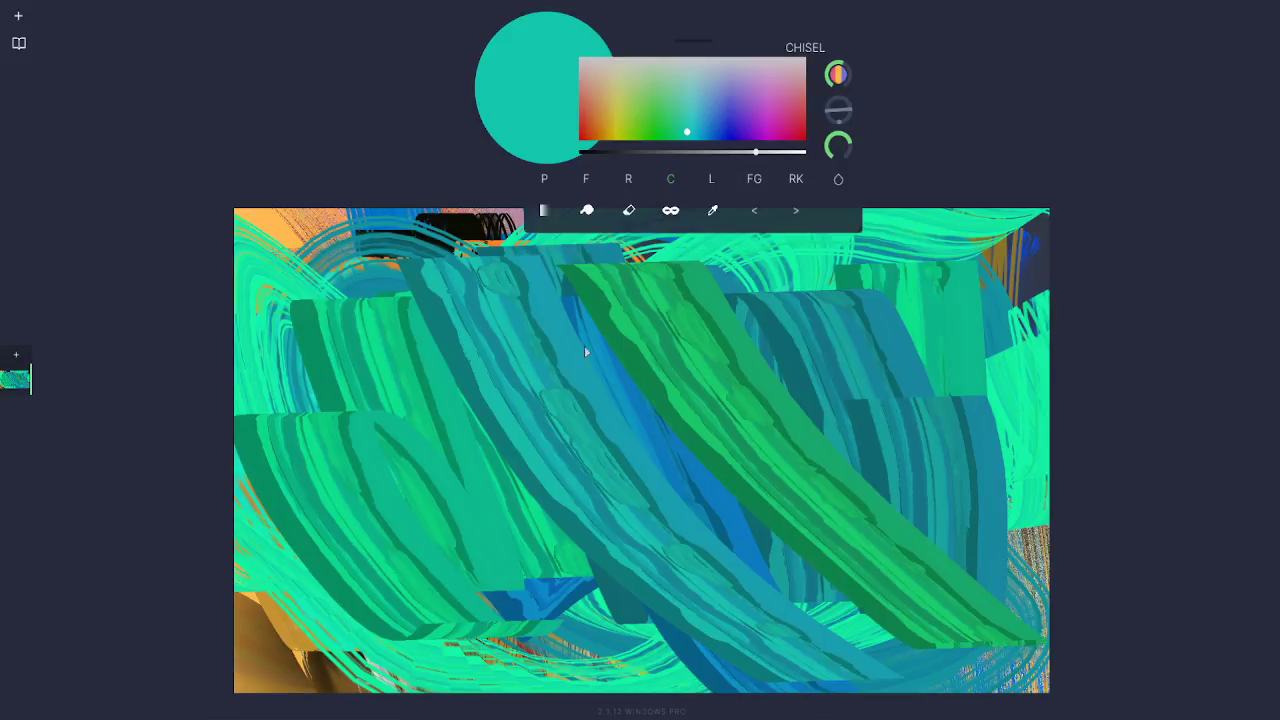
pyautogui.moveTo(560, 272); pyautogui.dragTo(888, 640)
pyautogui.moveTo(434, 280); pyautogui.dragTo(757, 689)
pyautogui.moveTo(342, 268)
pyautogui.mouseDown()
pyautogui.moveTo(564, 712)
pyautogui.moveTo(512, 652)
pyautogui.mouseUp()
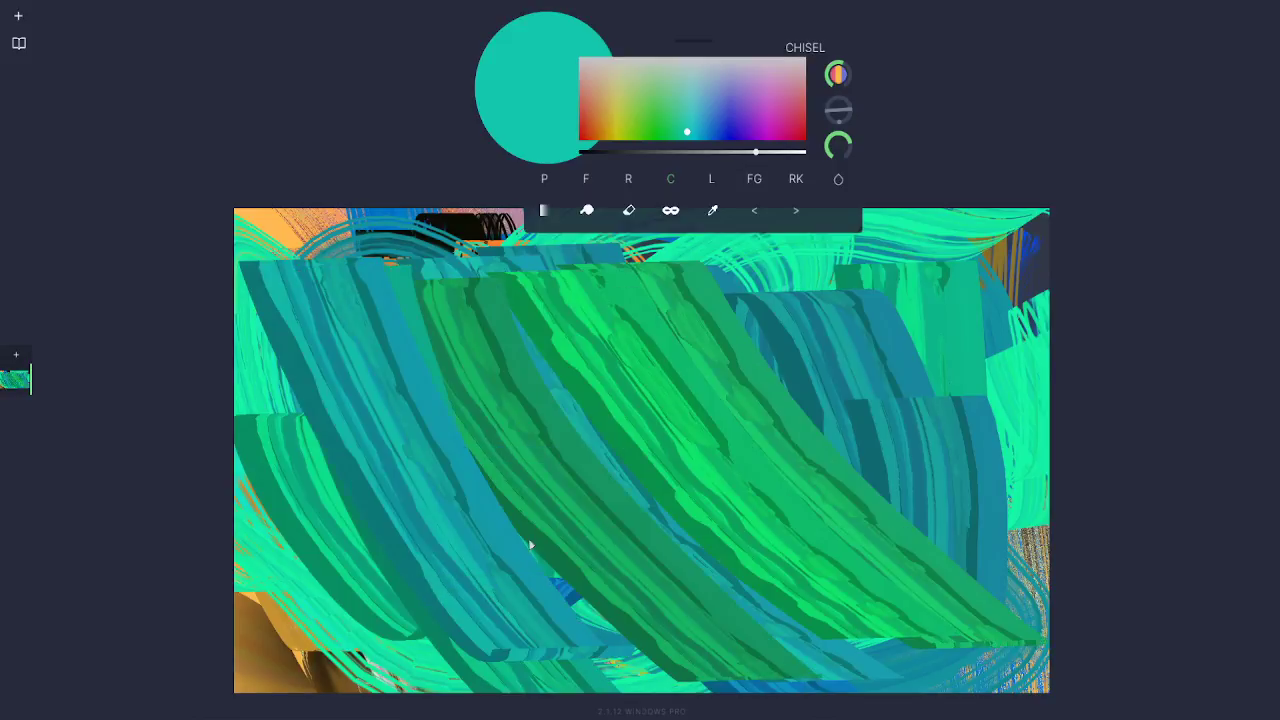
pyautogui.moveTo(452, 238)
pyautogui.mouseDown()
pyautogui.moveTo(652, 698)
pyautogui.moveTo(712, 628)
pyautogui.mouseUp()
pyautogui.moveTo(425, 218); pyautogui.dragTo(582, 578)
pyautogui.moveTo(333, 224)
pyautogui.mouseDown()
pyautogui.moveTo(446, 486)
pyautogui.moveTo(545, 655)
pyautogui.mouseUp()
pyautogui.moveTo(300, 240); pyautogui.dragTo(457, 714)
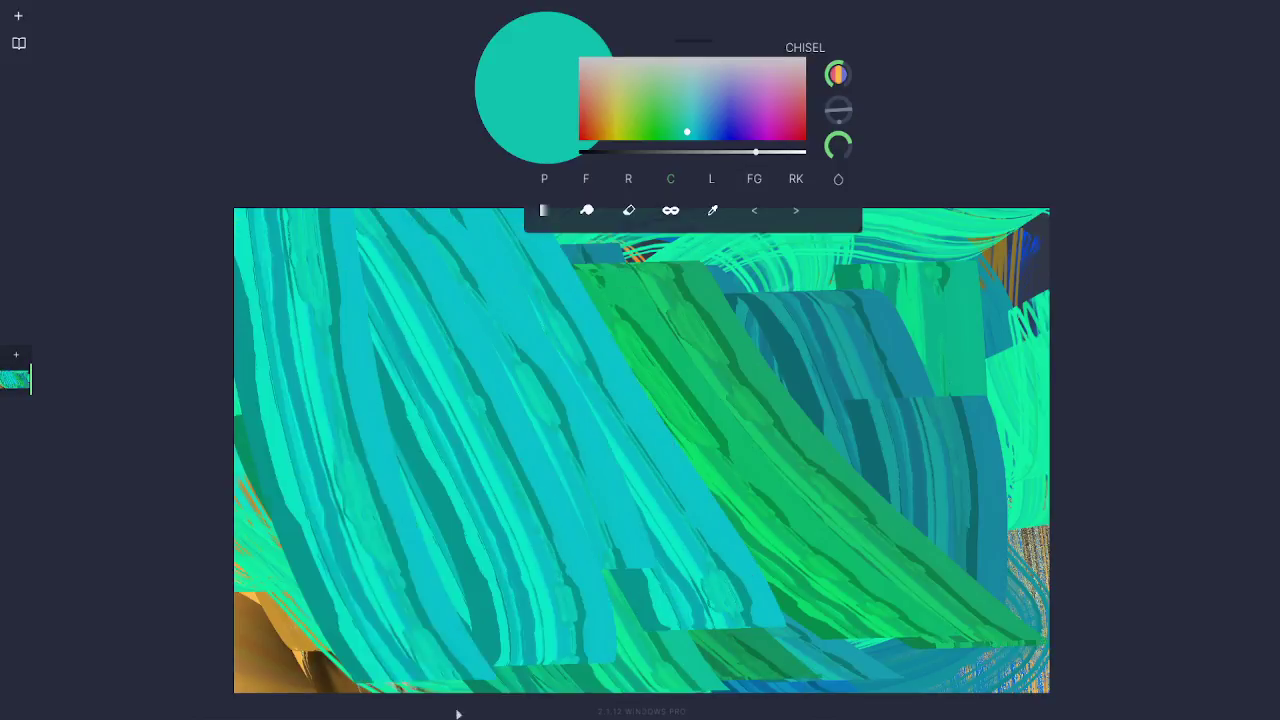
pyautogui.moveTo(225, 240); pyautogui.dragTo(595, 430)
pyautogui.moveTo(780, 285)
pyautogui.mouseDown()
pyautogui.moveTo(894, 560)
pyautogui.moveTo(991, 297)
pyautogui.moveTo(690, 285)
pyautogui.moveTo(794, 514)
pyautogui.mouseUp()
# Step: Turn off Random Map for the Chisel tool and paint two diagonal strokes from the upper left towards the lower centre
pyautogui.click(673, 184)
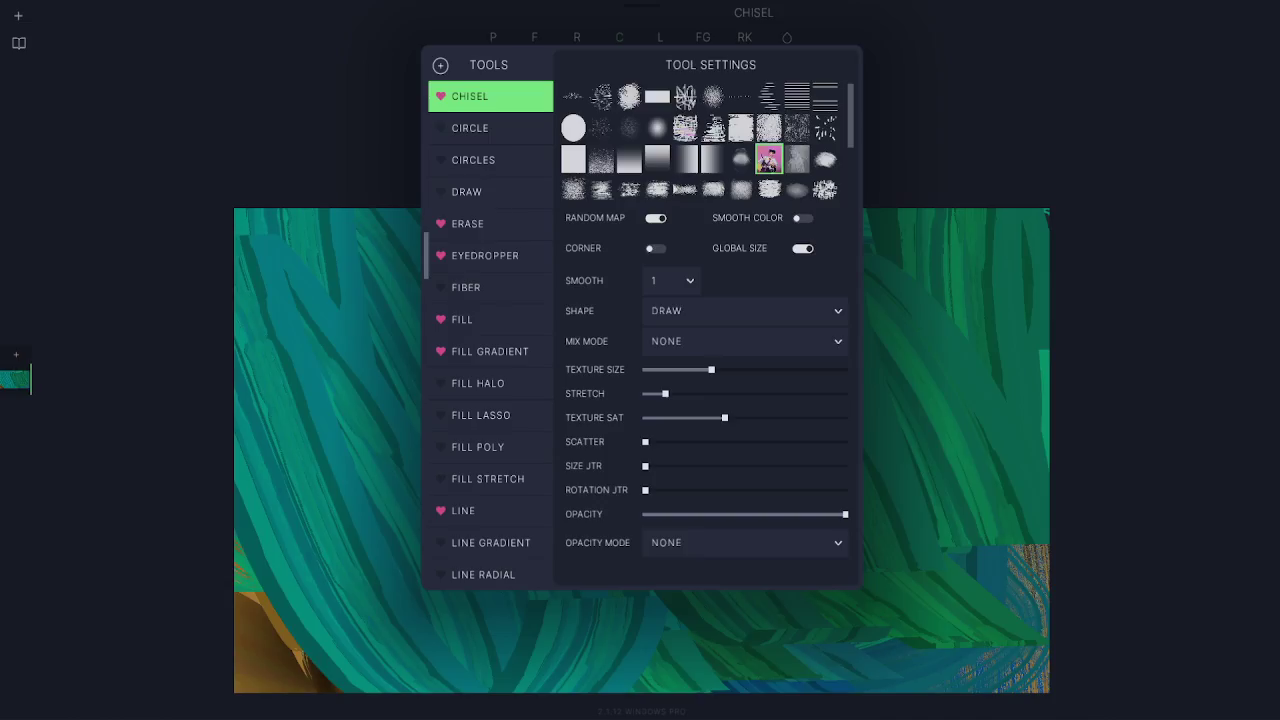
pyautogui.click(655, 219)
pyautogui.click(372, 152)
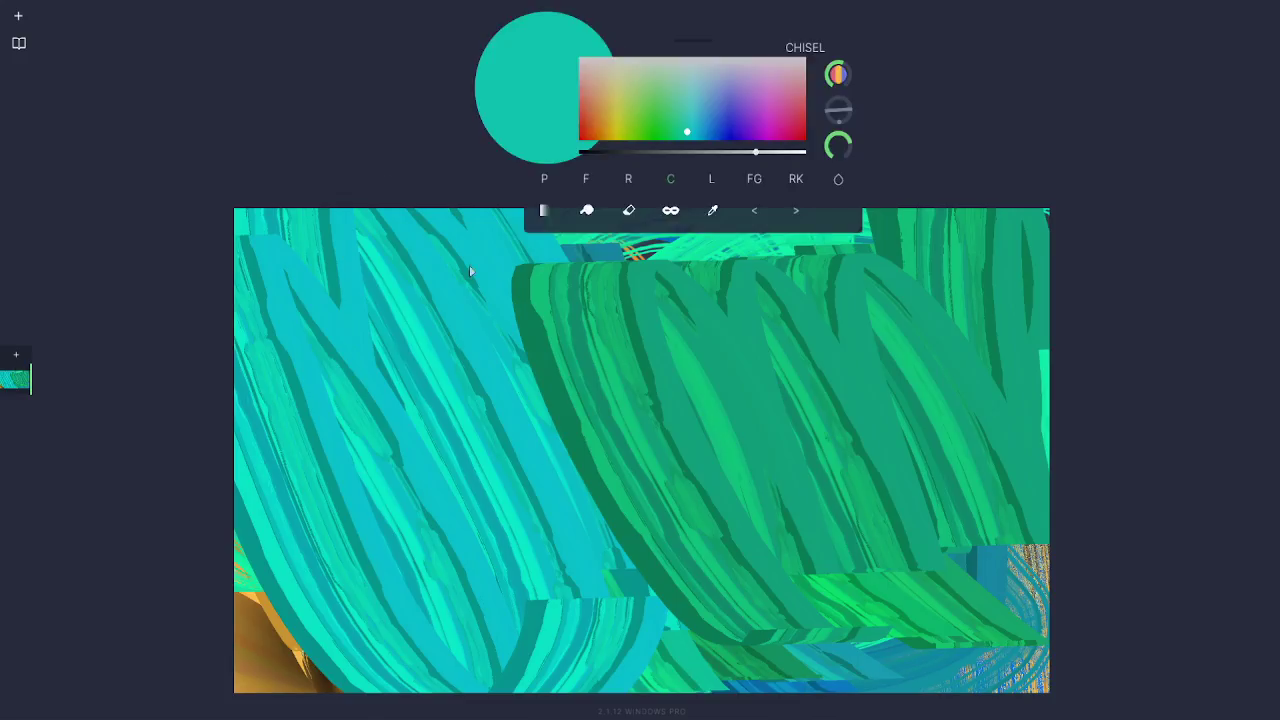
pyautogui.moveTo(393, 270); pyautogui.dragTo(512, 439)
pyautogui.moveTo(437, 270); pyautogui.dragTo(787, 589)
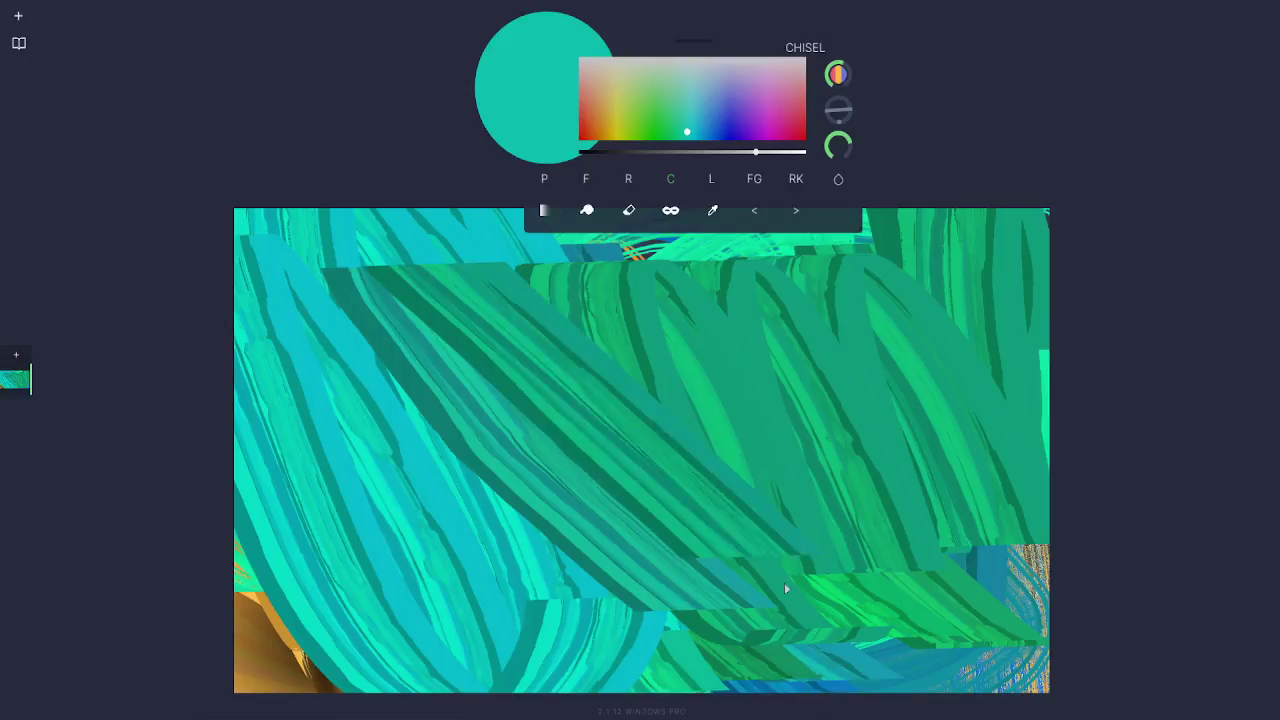
# Step: Set the Chisel tool's Stretch to 1.0 and paint a diagonal stroke from the upper left to the lower centre
pyautogui.click(673, 179)
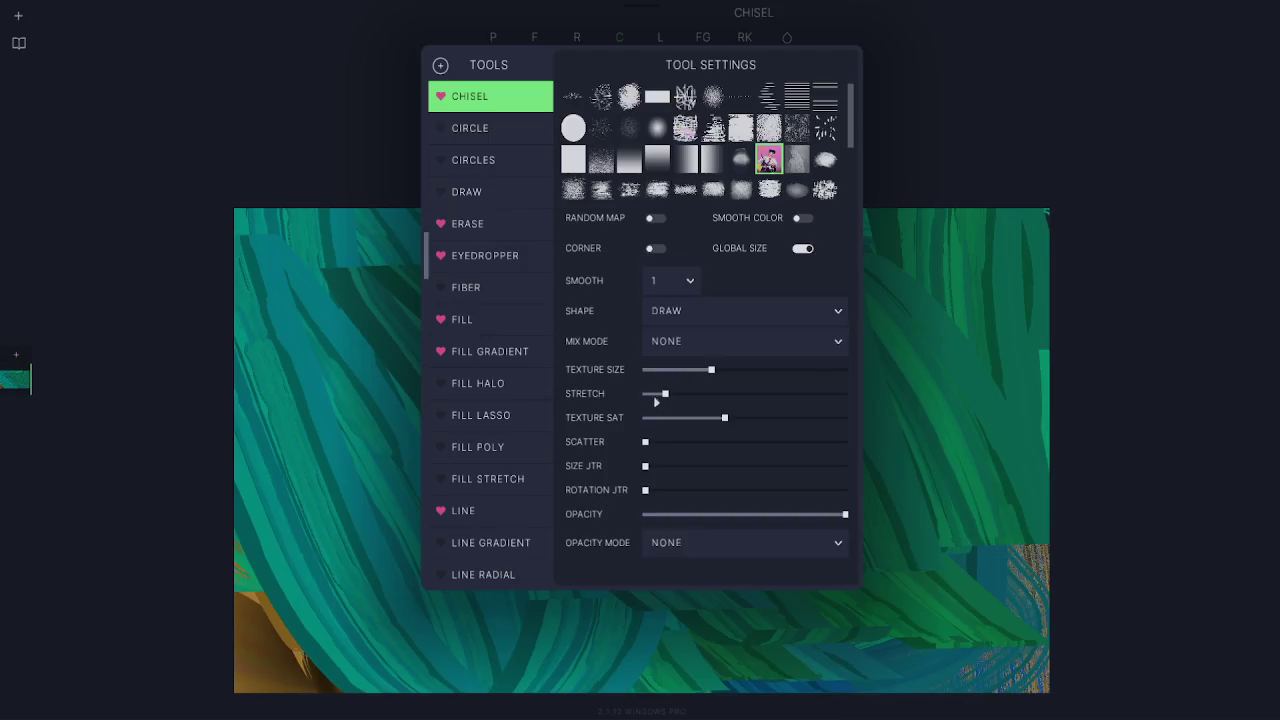
pyautogui.moveTo(665, 399); pyautogui.dragTo(672, 399)
pyautogui.moveTo(670, 393); pyautogui.dragTo(853, 395)
pyautogui.click(937, 159)
pyautogui.moveTo(468, 300)
pyautogui.mouseDown()
pyautogui.moveTo(546, 445)
pyautogui.moveTo(722, 638)
pyautogui.mouseUp()
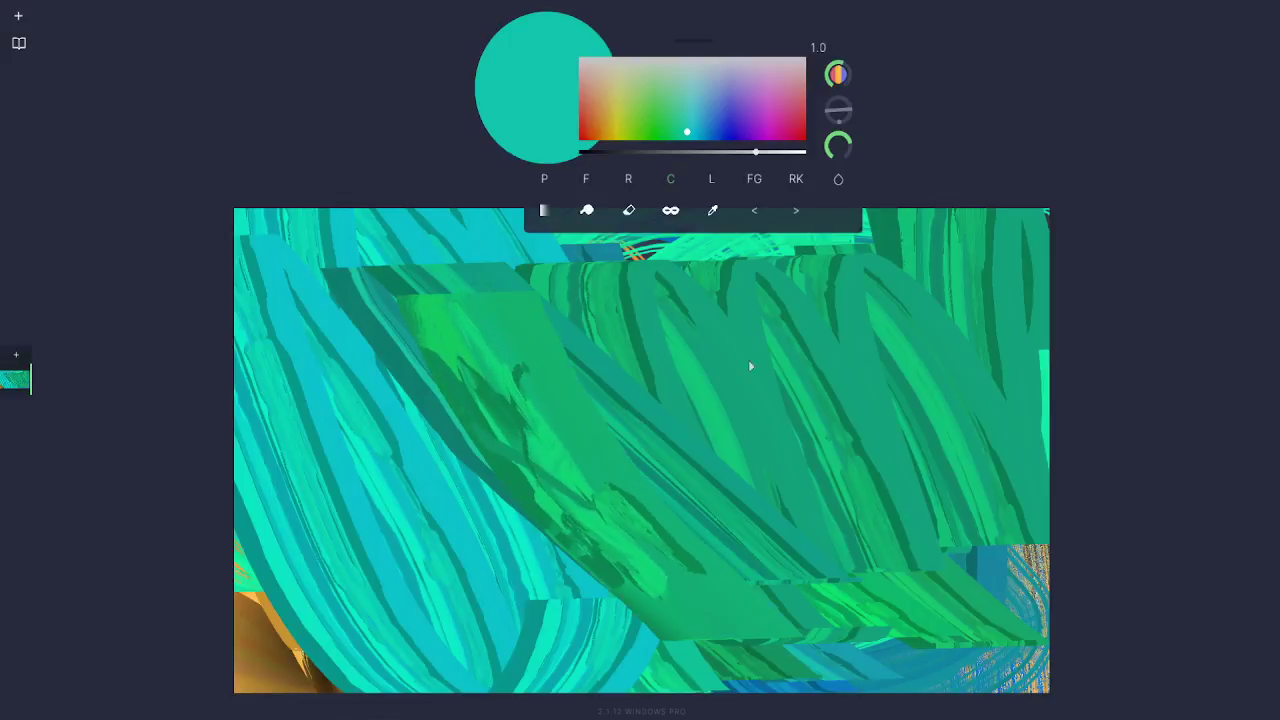
# Step: Paint separate stretched Chisel strokes down the canvas, side by side and overlapping, from the left to the right
pyautogui.moveTo(749, 324); pyautogui.dragTo(794, 645)
pyautogui.moveTo(901, 307); pyautogui.dragTo(915, 600)
pyautogui.moveTo(390, 360); pyautogui.dragTo(900, 580)
pyautogui.moveTo(500, 295); pyautogui.dragTo(905, 590)
pyautogui.moveTo(444, 313); pyautogui.dragTo(700, 620)
pyautogui.moveTo(360, 345); pyautogui.dragTo(502, 452)
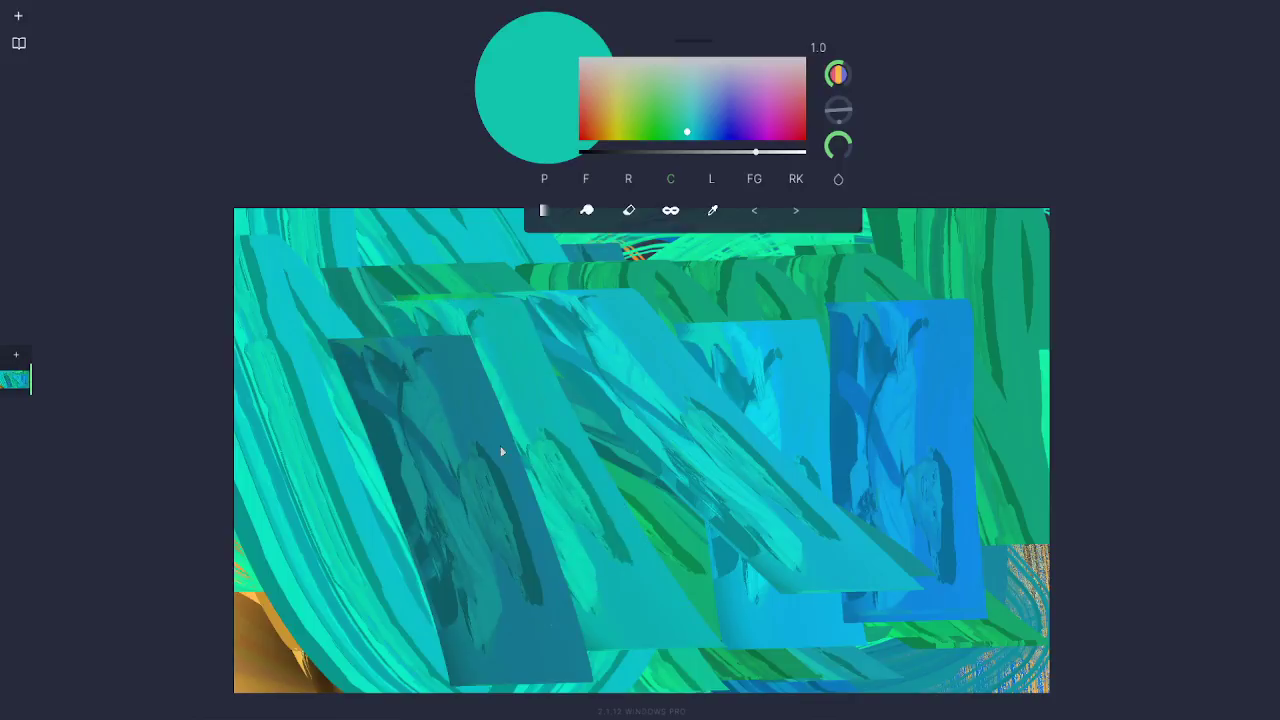
pyautogui.moveTo(648, 325); pyautogui.dragTo(692, 612)
pyautogui.moveTo(846, 310); pyautogui.dragTo(803, 572)
pyautogui.moveTo(946, 298); pyautogui.dragTo(885, 582)
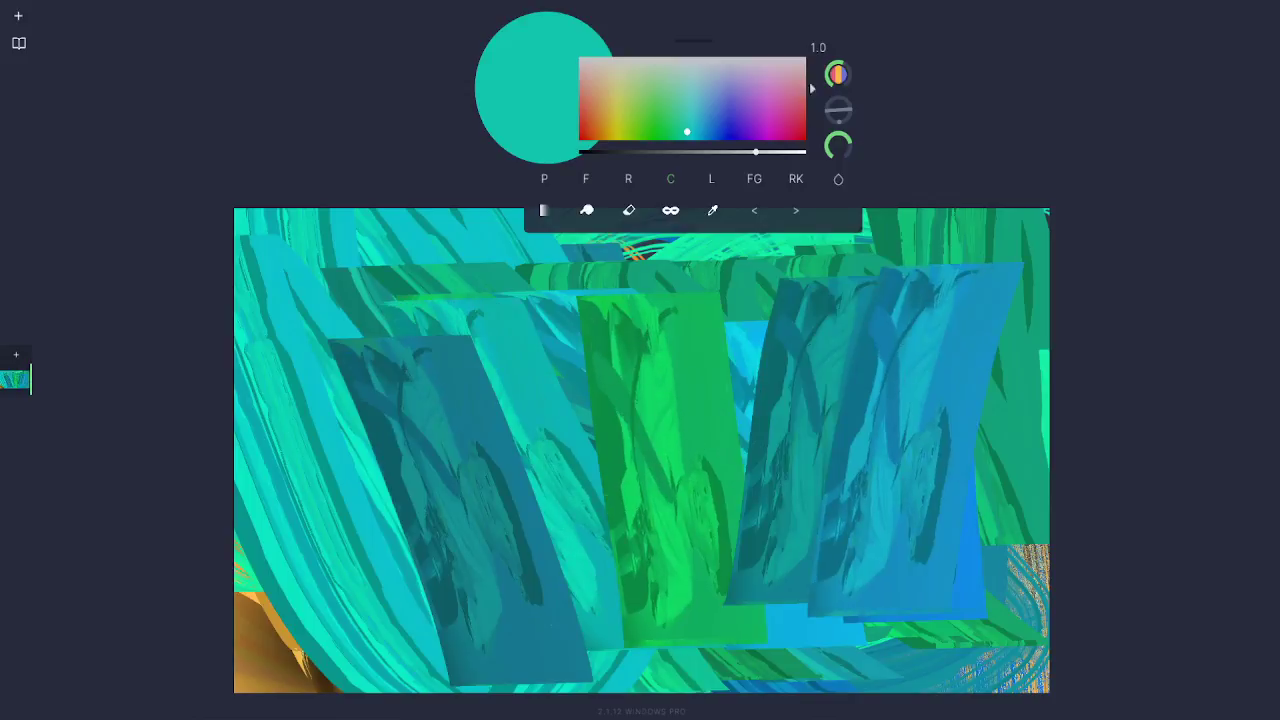
# Step: Change the colour to pure white and paint four near-vertical stretched strokes across the middle of the canvas
pyautogui.click(622, 92)
pyautogui.moveTo(635, 118)
pyautogui.mouseDown()
pyautogui.moveTo(646, 104)
pyautogui.moveTo(678, 106)
pyautogui.mouseUp()
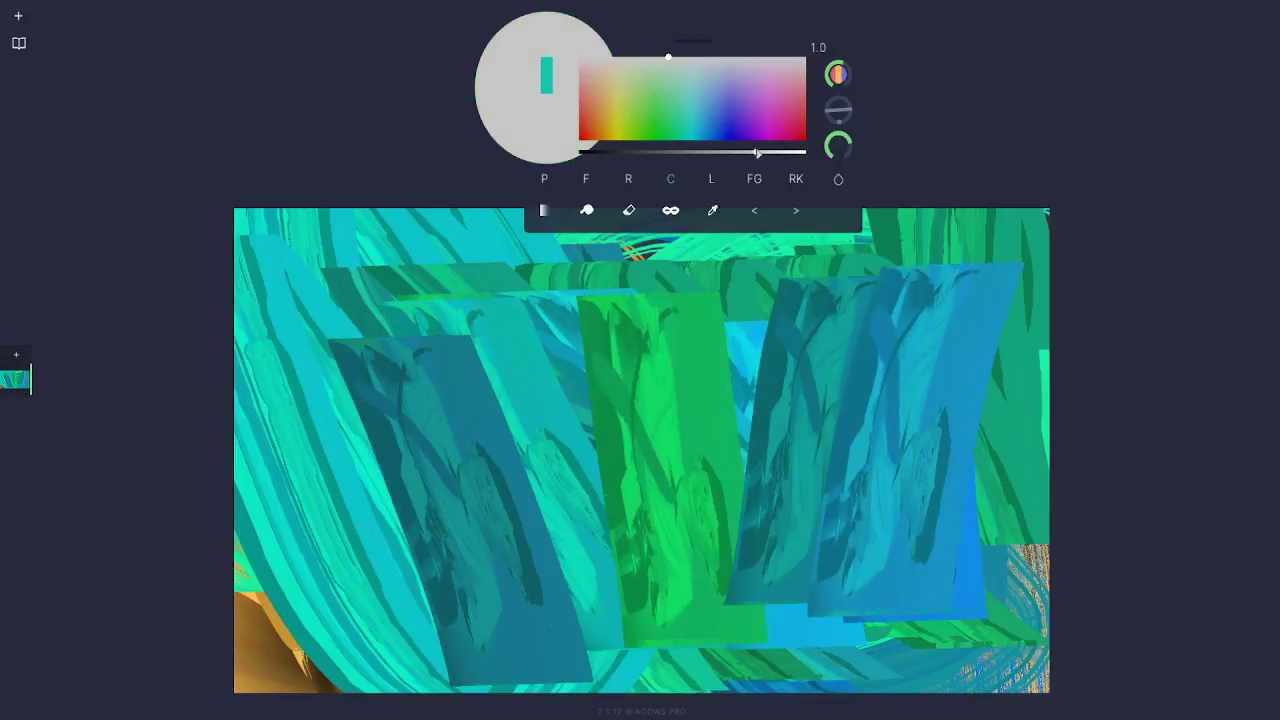
pyautogui.moveTo(757, 152); pyautogui.dragTo(805, 152)
pyautogui.moveTo(487, 310); pyautogui.dragTo(540, 625)
pyautogui.moveTo(575, 312); pyautogui.dragTo(630, 650)
pyautogui.moveTo(706, 306); pyautogui.dragTo(745, 670)
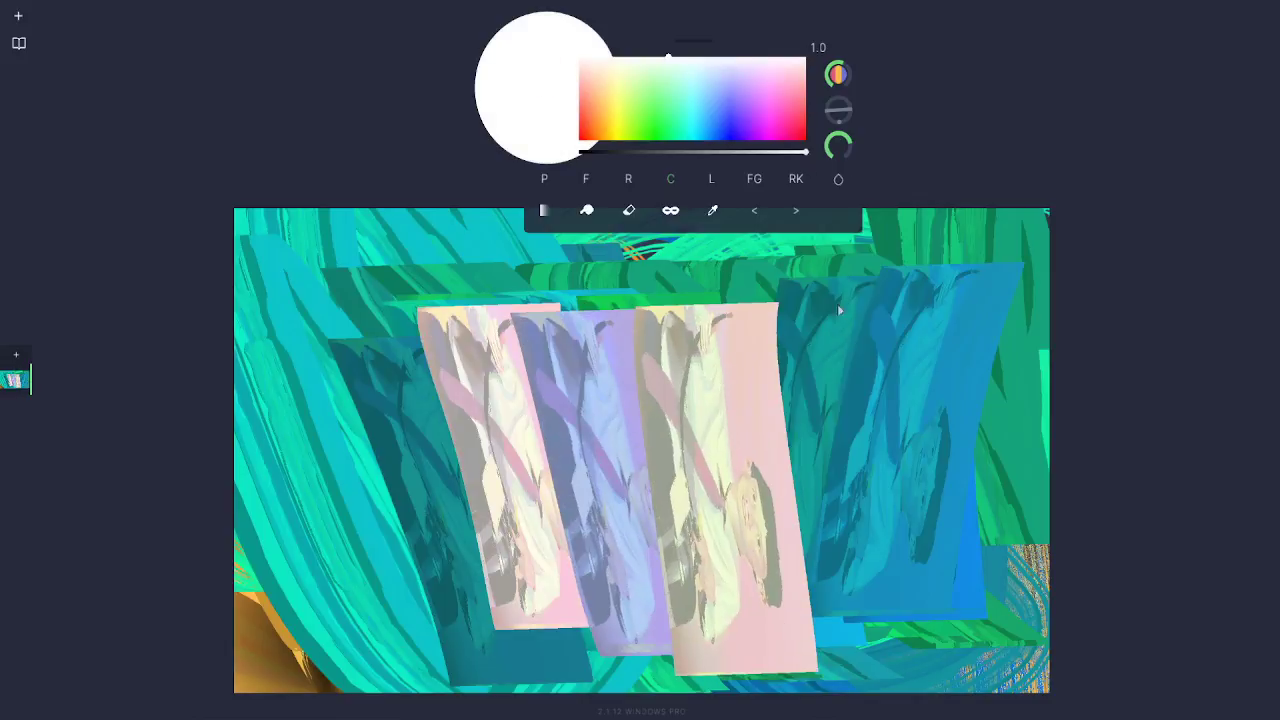
pyautogui.moveTo(838, 310); pyautogui.dragTo(832, 612)
# Step: Set the colour jitter to 0 and paint overlapping near-vertical white strokes from the right back to the left
pyautogui.moveTo(838, 74); pyautogui.dragTo(782, 122)
pyautogui.moveTo(900, 282); pyautogui.dragTo(893, 594)
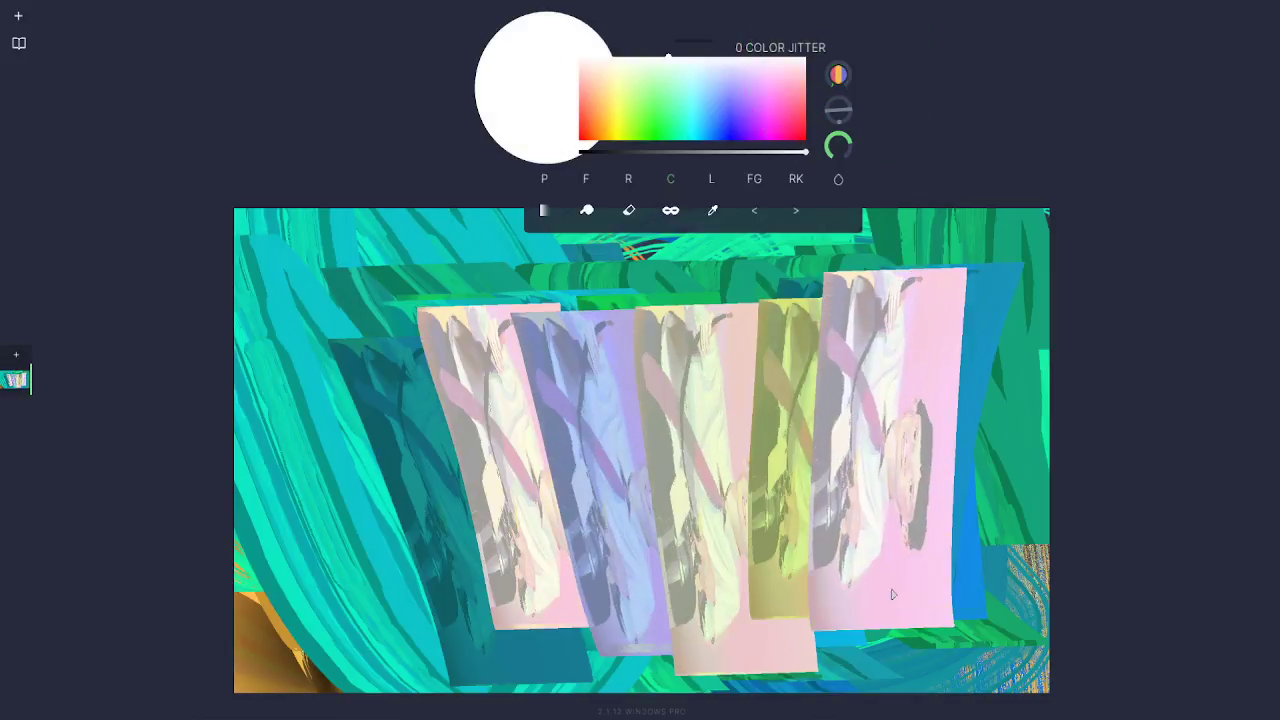
pyautogui.moveTo(770, 283)
pyautogui.mouseDown()
pyautogui.moveTo(802, 628)
pyautogui.moveTo(778, 638)
pyautogui.mouseUp()
pyautogui.moveTo(672, 291); pyautogui.dragTo(736, 641)
pyautogui.moveTo(626, 285); pyautogui.dragTo(690, 638)
pyautogui.moveTo(578, 291); pyautogui.dragTo(650, 640)
pyautogui.moveTo(535, 304); pyautogui.dragTo(620, 687)
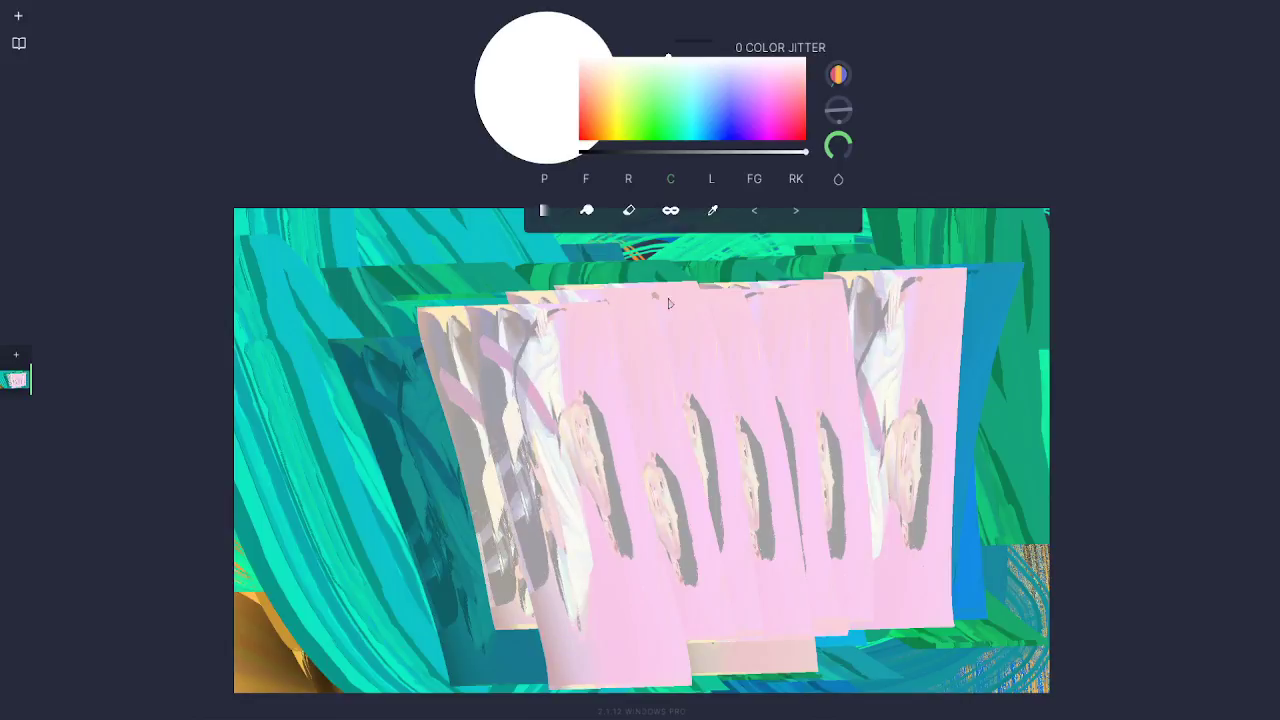
# Step: Set the Chisel tool's Texture Sat to 1.0 and paint stretched strokes across the centre and right of the canvas
pyautogui.click(671, 180)
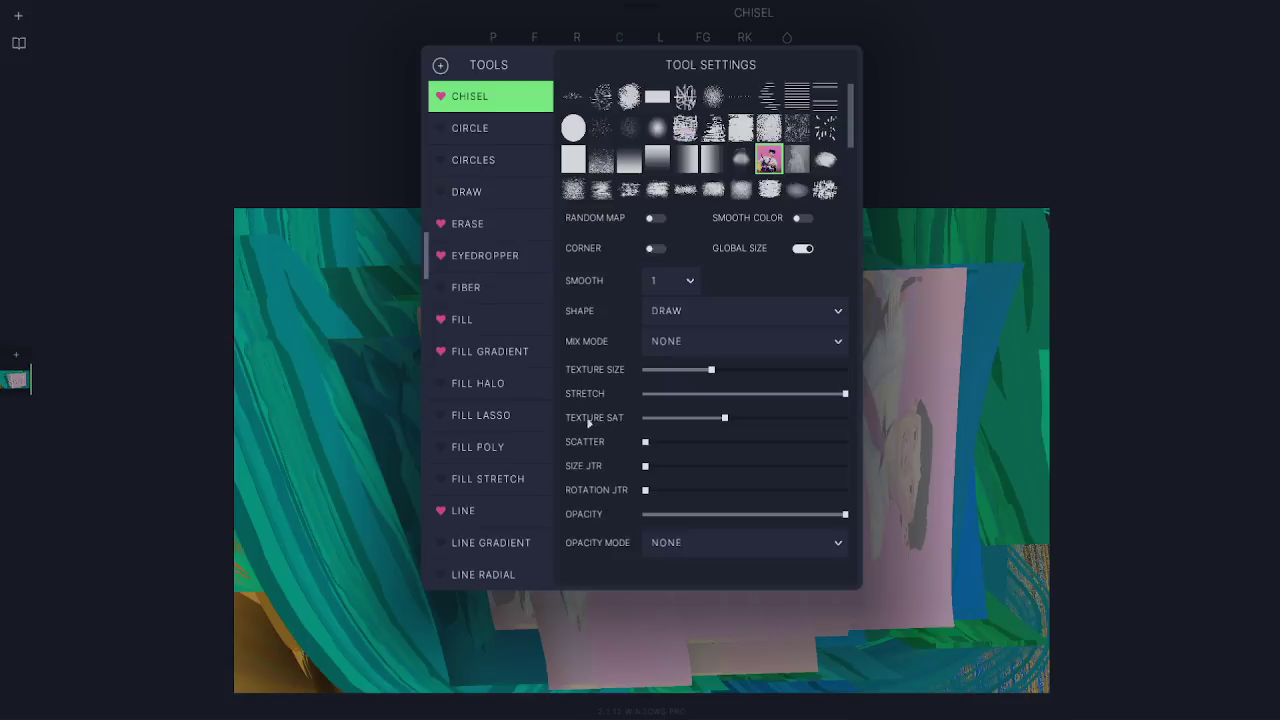
pyautogui.moveTo(725, 419); pyautogui.dragTo(849, 420)
pyautogui.click(983, 402)
pyautogui.moveTo(660, 292); pyautogui.dragTo(918, 718)
pyautogui.moveTo(556, 298); pyautogui.dragTo(795, 662)
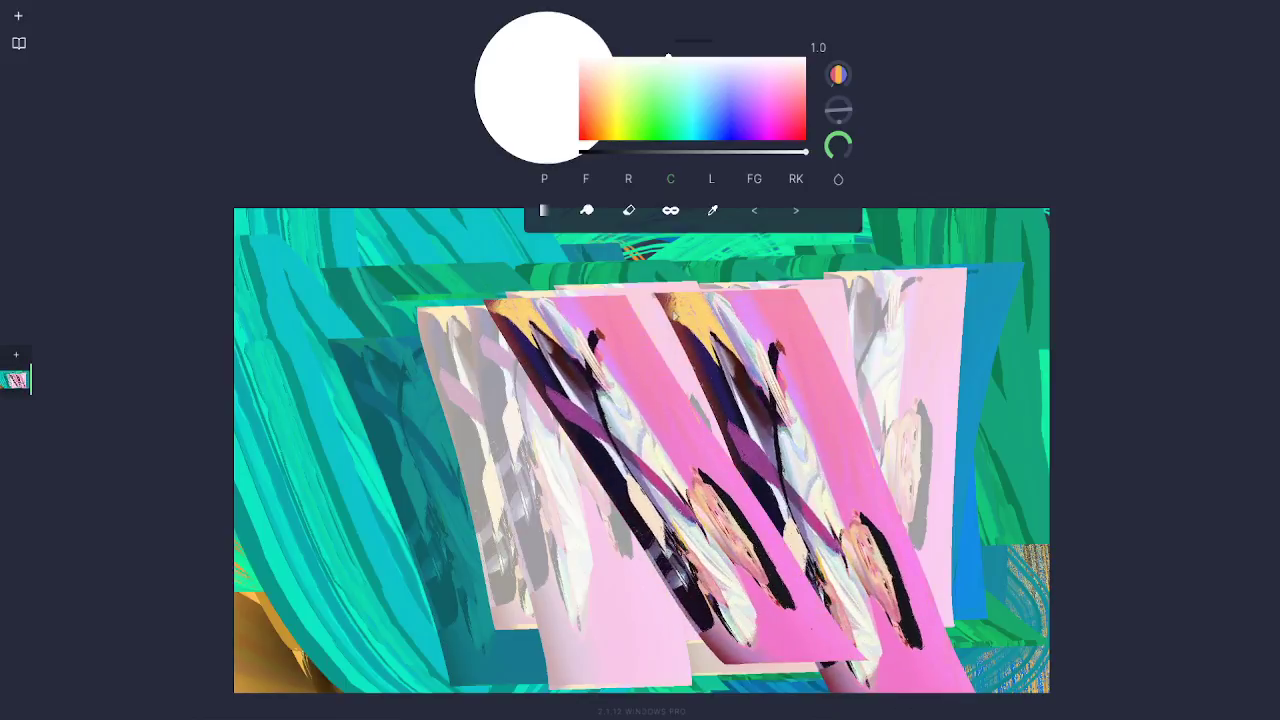
pyautogui.moveTo(673, 310); pyautogui.dragTo(820, 603)
pyautogui.moveTo(883, 287); pyautogui.dragTo(970, 616)
pyautogui.moveTo(962, 364); pyautogui.dragTo(1000, 473)
pyautogui.moveTo(565, 355); pyautogui.dragTo(623, 528)
# Step: Set the Chisel tool's Texture Sat to 0.1 and paint five white strokes from the left to the centre right
pyautogui.click(672, 180)
pyautogui.moveTo(846, 418); pyautogui.dragTo(657, 420)
pyautogui.click(995, 445)
pyautogui.moveTo(385, 333); pyautogui.dragTo(544, 668)
pyautogui.moveTo(491, 328); pyautogui.dragTo(643, 653)
pyautogui.moveTo(599, 336); pyautogui.dragTo(711, 651)
pyautogui.moveTo(703, 328); pyautogui.dragTo(814, 648)
pyautogui.moveTo(853, 307); pyautogui.dragTo(882, 640)
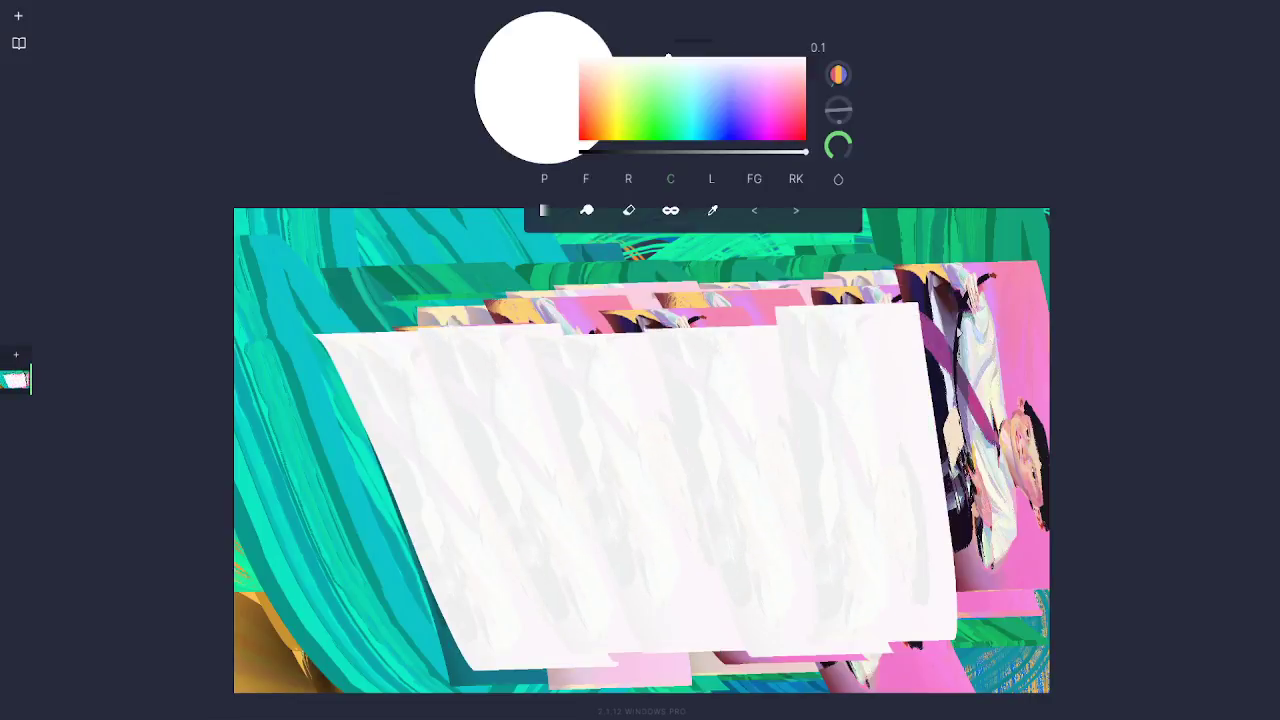
# Step: Extend the faintly textured white strokes over the right edge and the upper left of the canvas
pyautogui.moveTo(963, 272); pyautogui.dragTo(957, 628)
pyautogui.moveTo(1018, 256); pyautogui.dragTo(1008, 640)
pyautogui.moveTo(628, 278); pyautogui.dragTo(847, 511)
pyautogui.moveTo(475, 235)
pyautogui.mouseDown()
pyautogui.moveTo(785, 472)
pyautogui.moveTo(705, 470)
pyautogui.mouseUp()
pyautogui.moveTo(397, 234)
pyautogui.mouseDown()
pyautogui.moveTo(662, 416)
pyautogui.moveTo(640, 424)
pyautogui.mouseUp()
# Step: Set the Chisel tool's Texture Sat to 0.0 and paint plain white diagonal strokes over the upper left and centre
pyautogui.click(673, 183)
pyautogui.click(935, 453)
pyautogui.moveTo(322, 290); pyautogui.dragTo(550, 586)
pyautogui.moveTo(322, 252); pyautogui.dragTo(563, 534)
pyautogui.moveTo(393, 236); pyautogui.dragTo(620, 522)
pyautogui.moveTo(548, 243); pyautogui.dragTo(808, 486)
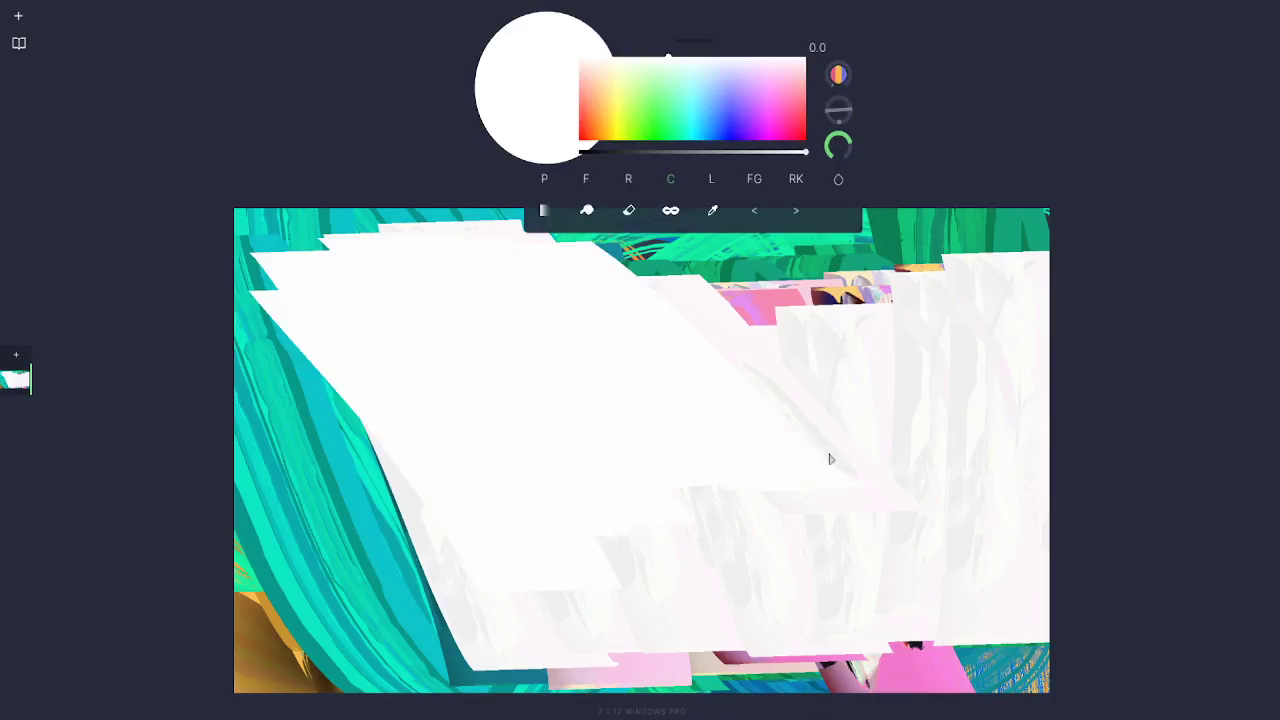
# Step: Give the Chisel tool the streaky dry-brush texture and paint white strokes over the upper centre of the canvas
pyautogui.click(670, 179)
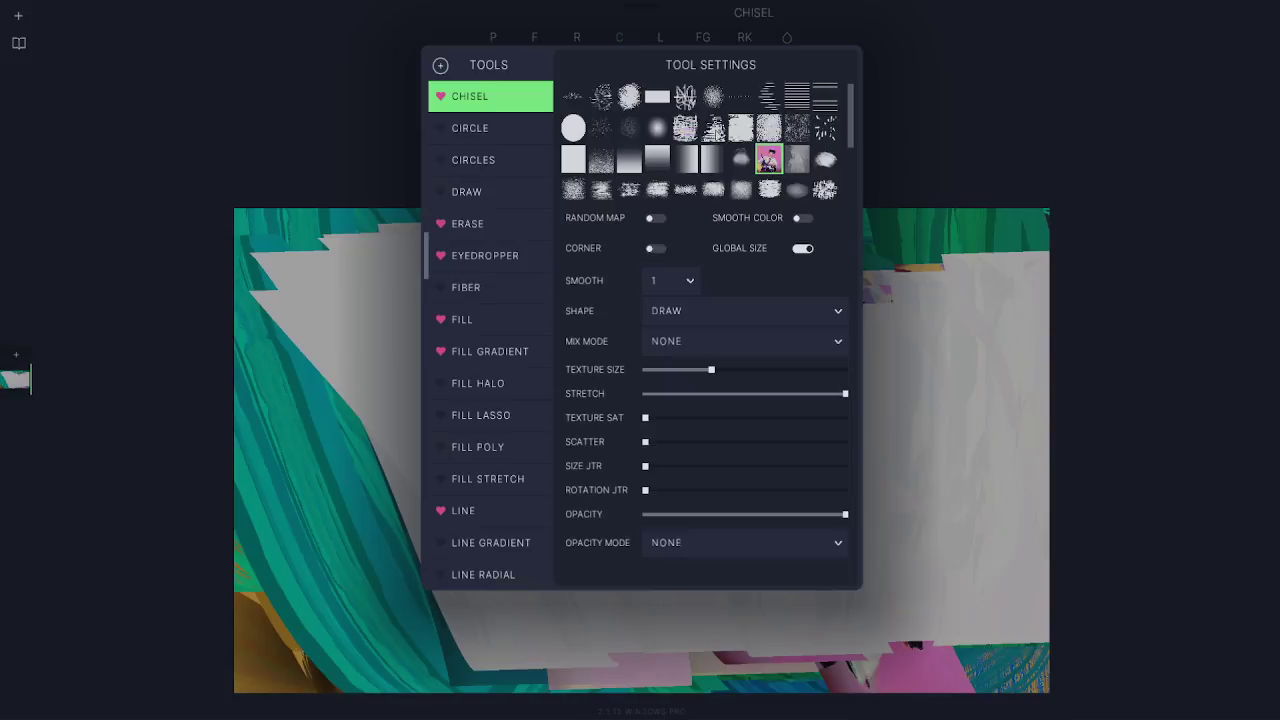
pyautogui.click(715, 134)
pyautogui.moveTo(613, 333)
pyautogui.mouseDown()
pyautogui.moveTo(677, 366)
pyautogui.moveTo(828, 258)
pyautogui.moveTo(797, 222)
pyautogui.mouseUp()
# Step: Keep the dry-brush texture, pick golden yellow and paint streaky Chisel strokes across the centre of the canvas
pyautogui.click(671, 186)
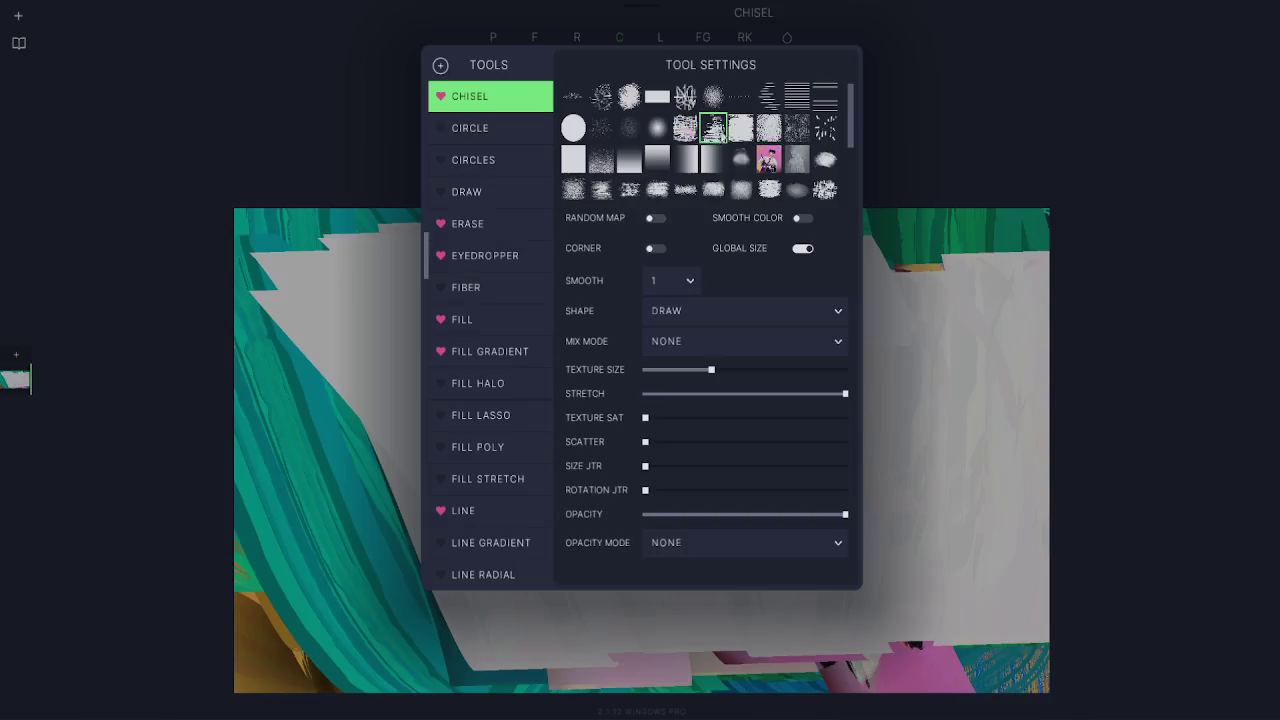
pyautogui.click(720, 136)
pyautogui.click(604, 134)
pyautogui.click(608, 132)
pyautogui.moveTo(410, 335)
pyautogui.mouseDown()
pyautogui.moveTo(651, 571)
pyautogui.moveTo(749, 506)
pyautogui.moveTo(829, 543)
pyautogui.moveTo(843, 354)
pyautogui.mouseUp()
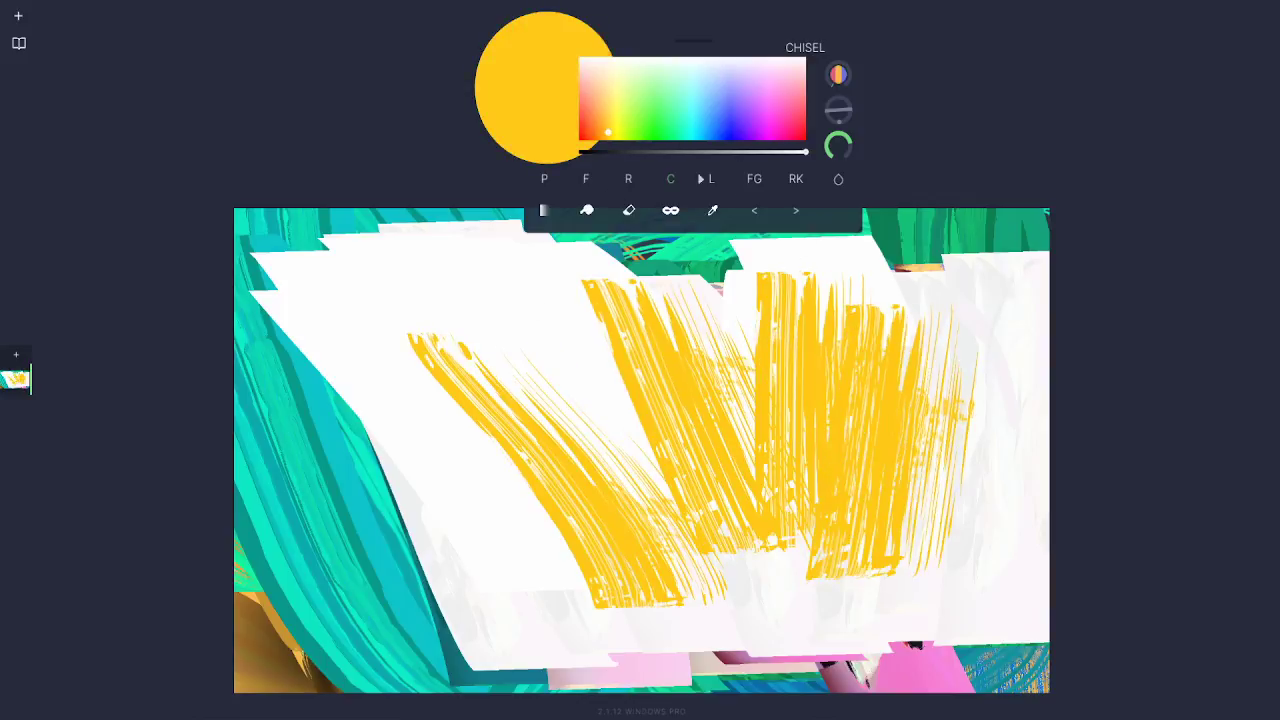
# Step: Set the Chisel tool's Texture Sat to maximum and paint yellow strokes over the left part of the canvas
pyautogui.click(681, 178)
pyautogui.moveTo(676, 417); pyautogui.dragTo(847, 418)
pyautogui.click(396, 328)
pyautogui.moveTo(426, 324)
pyautogui.mouseDown()
pyautogui.moveTo(515, 320)
pyautogui.moveTo(664, 477)
pyautogui.mouseUp()
# Step: Switch the Chisel to the coloured bristle texture just before the dry-brush one and paint yellow strokes across to the right edge
pyautogui.click(678, 180)
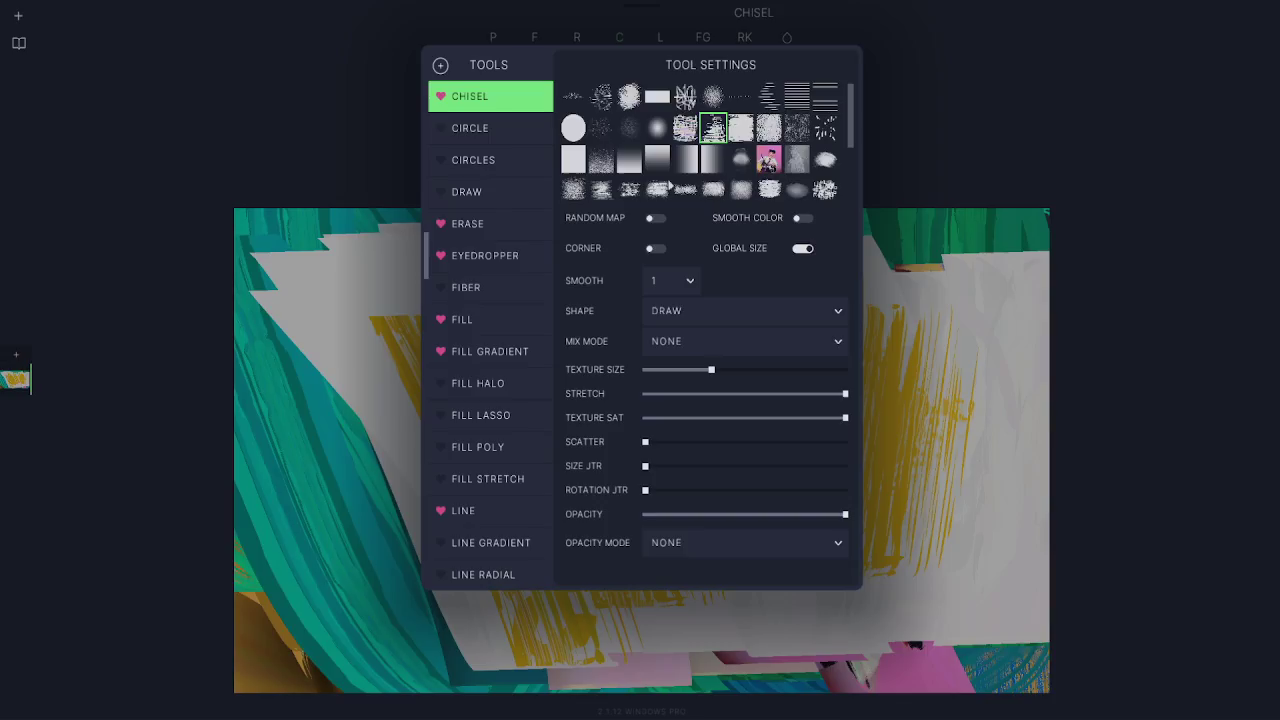
pyautogui.click(684, 126)
pyautogui.click(396, 284)
pyautogui.moveTo(369, 289)
pyautogui.mouseDown()
pyautogui.moveTo(572, 312)
pyautogui.moveTo(798, 578)
pyautogui.mouseUp()
pyautogui.moveTo(755, 329)
pyautogui.mouseDown()
pyautogui.moveTo(870, 585)
pyautogui.moveTo(990, 560)
pyautogui.moveTo(1026, 531)
pyautogui.mouseUp()
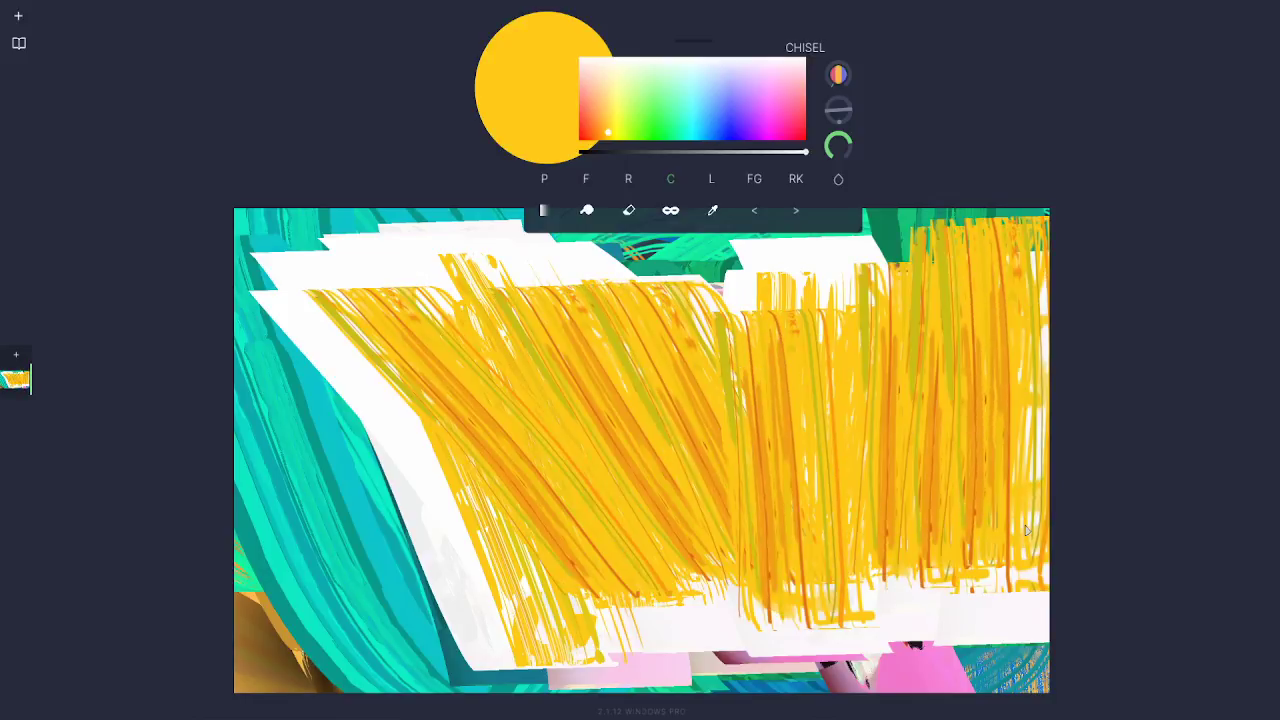
# Step: Browse the tools list and show the commands for creating a tool, importing a texture and resetting tools
pyautogui.click(680, 183)
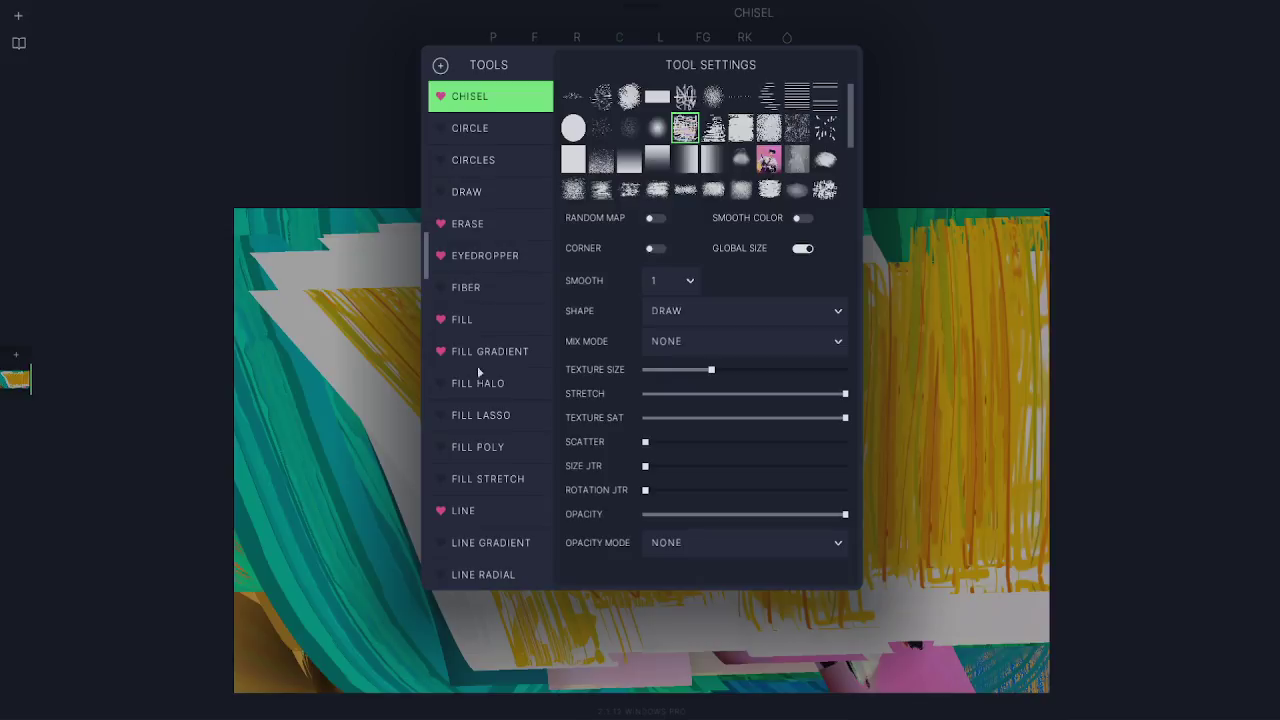
pyautogui.moveTo(477, 366)
pyautogui.mouseDown()
pyautogui.moveTo(480, 169)
pyautogui.moveTo(496, 415)
pyautogui.mouseUp()
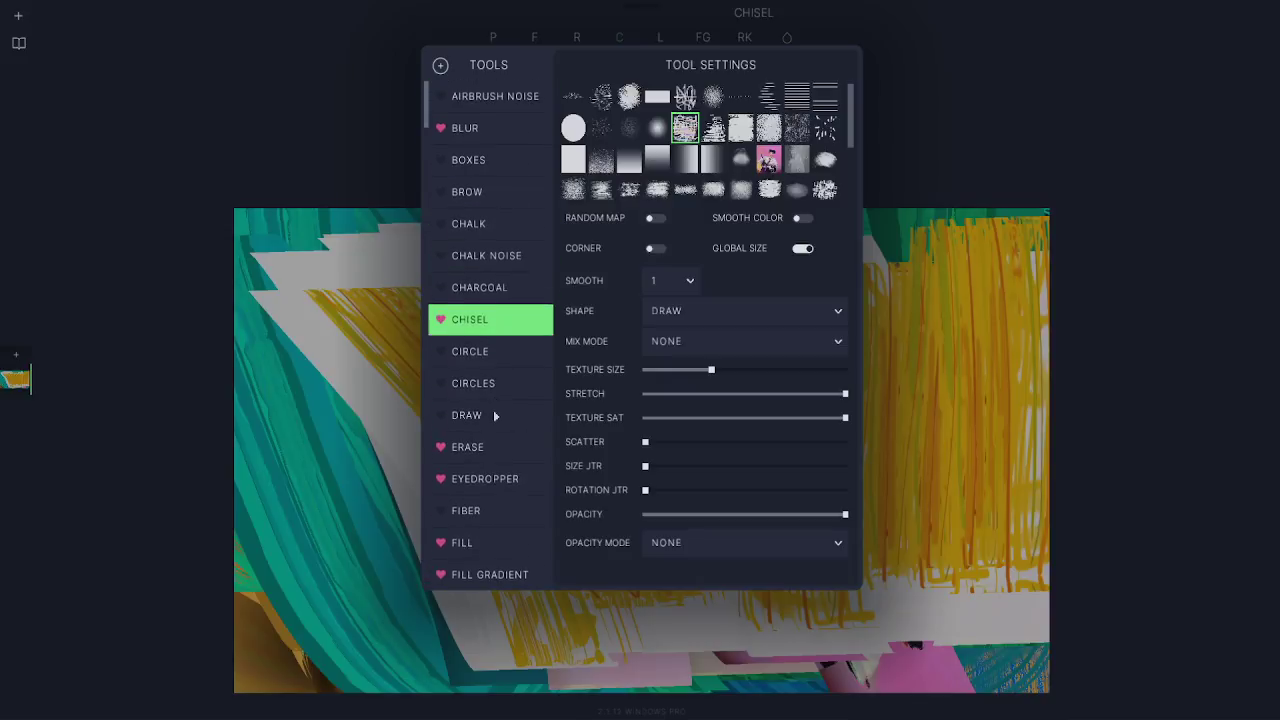
pyautogui.scroll(-3, 493, 391)
pyautogui.scroll(3, 503, 178)
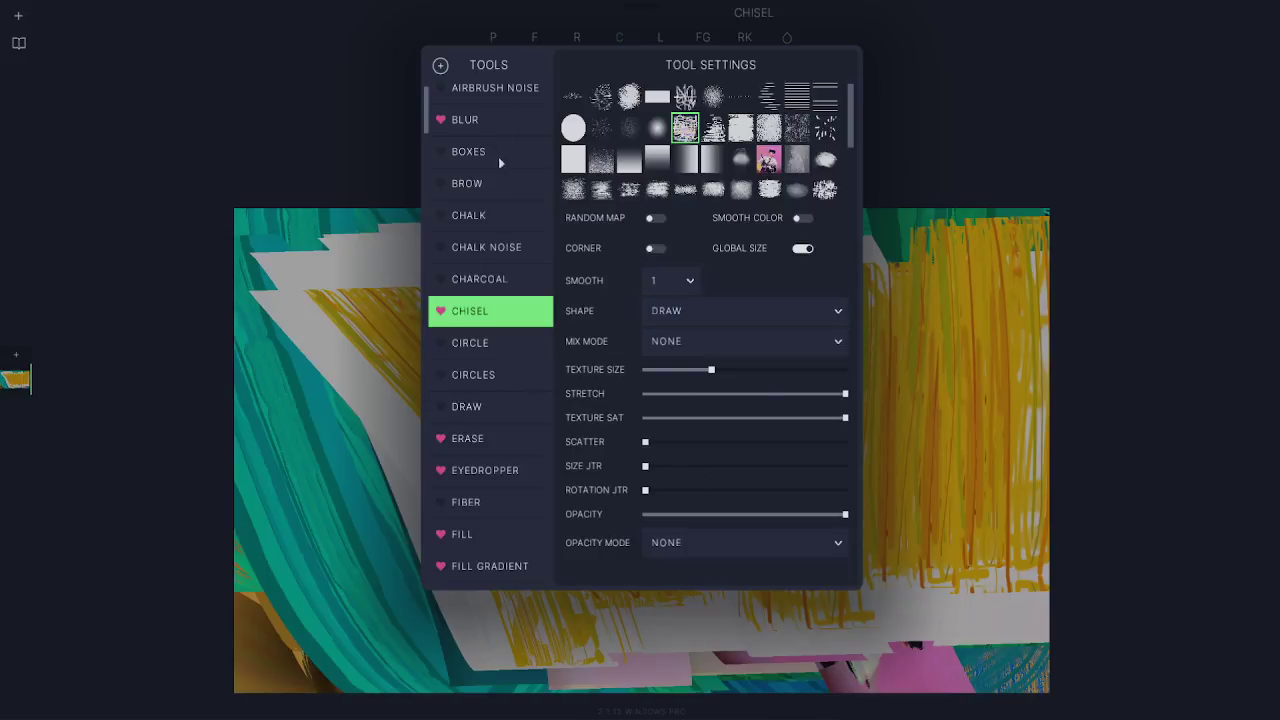
pyautogui.scroll(1, 498, 158)
pyautogui.click(486, 71)
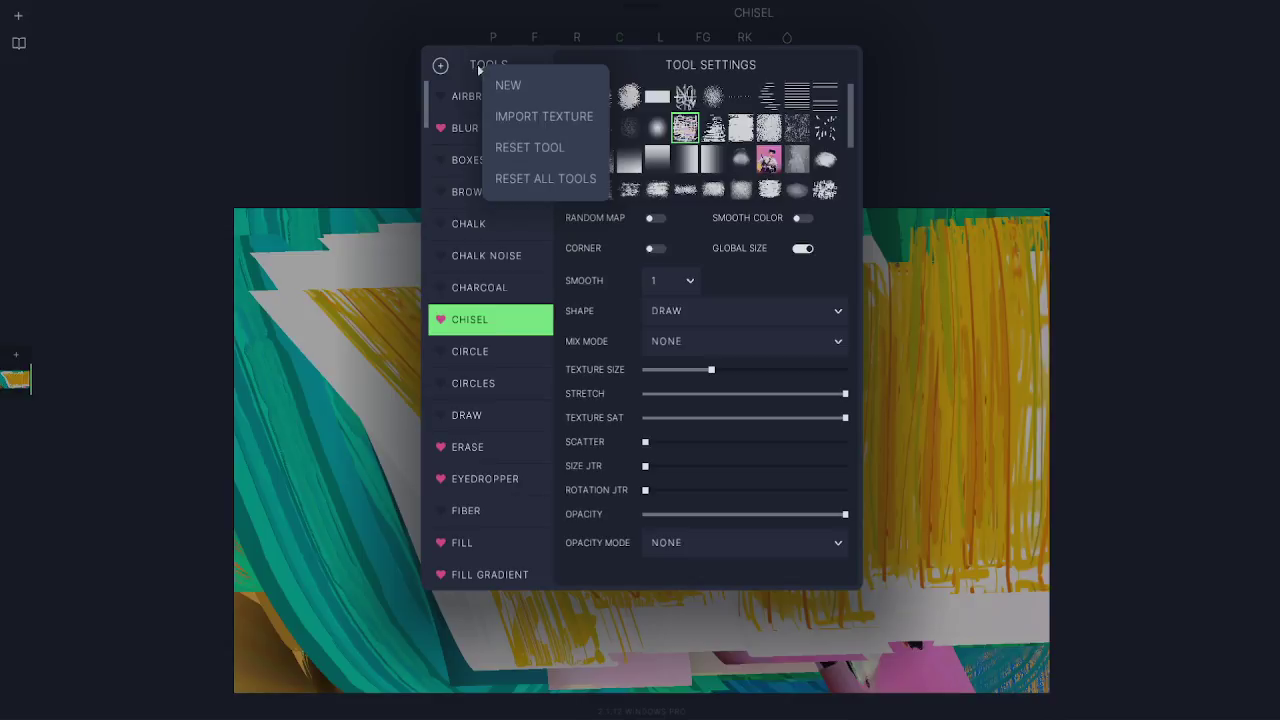
pyautogui.click(600, 285)
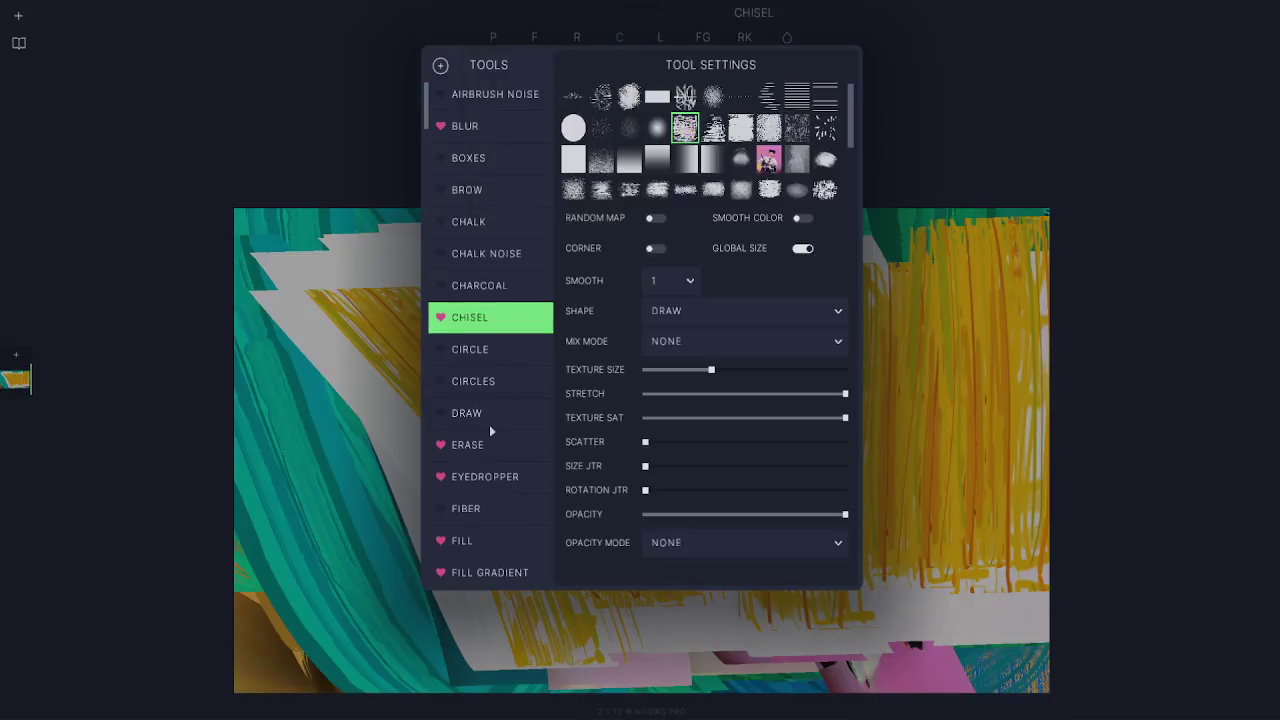
# Step: Add the Circle tool to the favourites and draw a large yellow circle and two cyan circles
pyautogui.scroll(-1, 489, 424)
pyautogui.click(443, 340)
pyautogui.click(470, 340)
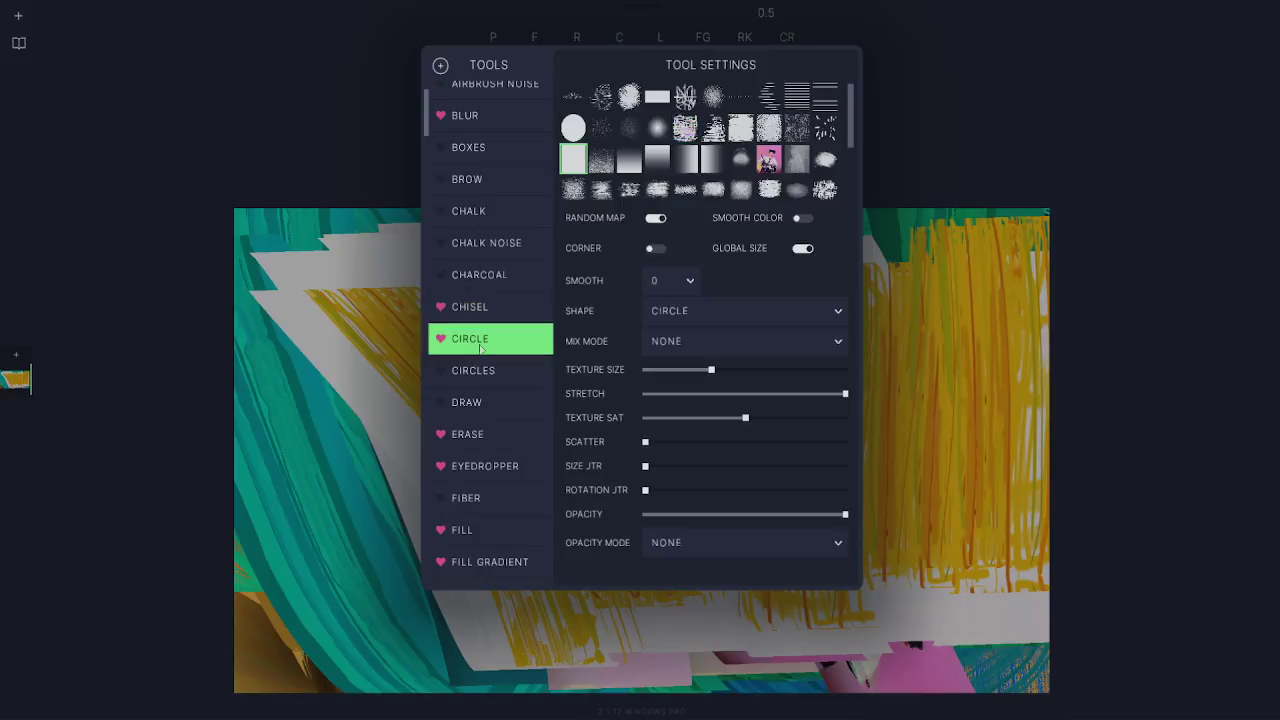
pyautogui.moveTo(500, 375)
pyautogui.mouseDown()
pyautogui.moveTo(534, 409)
pyautogui.moveTo(586, 318)
pyautogui.moveTo(744, 400)
pyautogui.moveTo(765, 425)
pyautogui.mouseUp()
pyautogui.click(697, 133)
pyautogui.moveTo(794, 410); pyautogui.dragTo(812, 474)
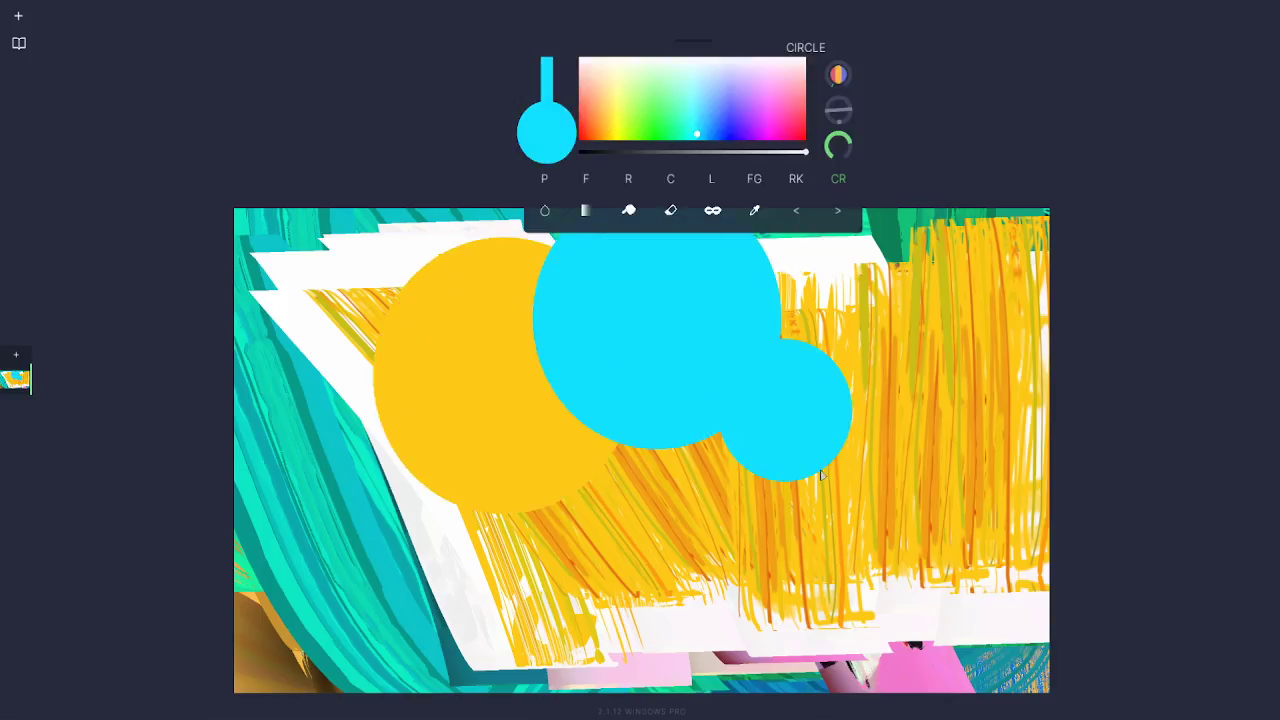
# Step: Add the Fill Lasso tool to the favourites and fill a cyan blob lower left and a cyan crescent at right
pyautogui.click(838, 180)
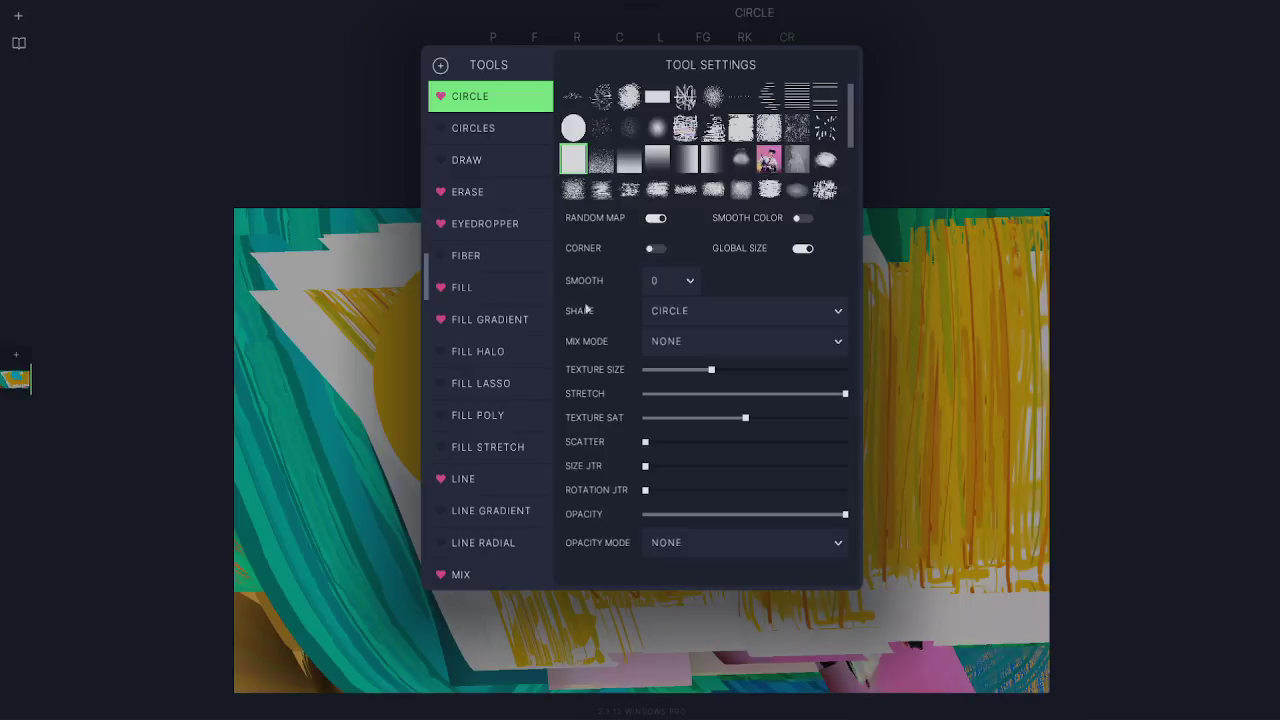
pyautogui.click(452, 388)
pyautogui.moveTo(400, 478)
pyautogui.mouseDown()
pyautogui.moveTo(636, 487)
pyautogui.moveTo(609, 487)
pyautogui.mouseUp()
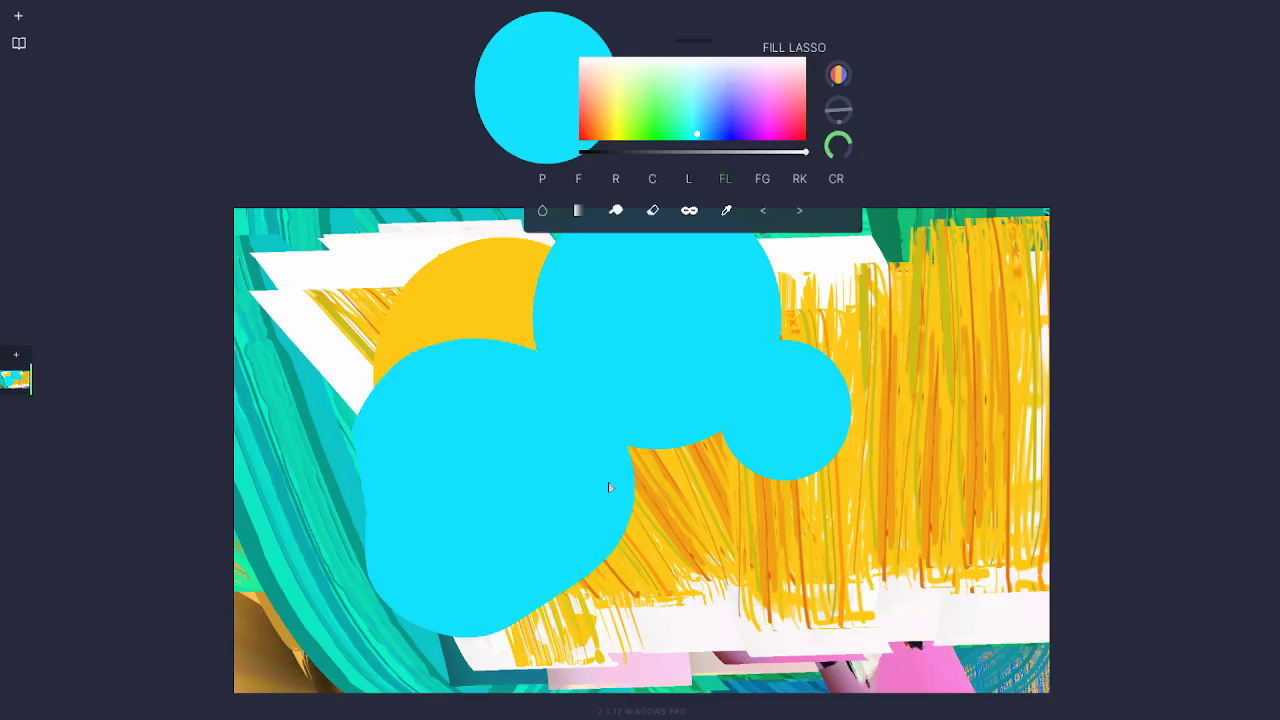
pyautogui.moveTo(938, 492)
pyautogui.mouseDown()
pyautogui.moveTo(855, 395)
pyautogui.moveTo(1035, 415)
pyautogui.moveTo(947, 490)
pyautogui.mouseUp()
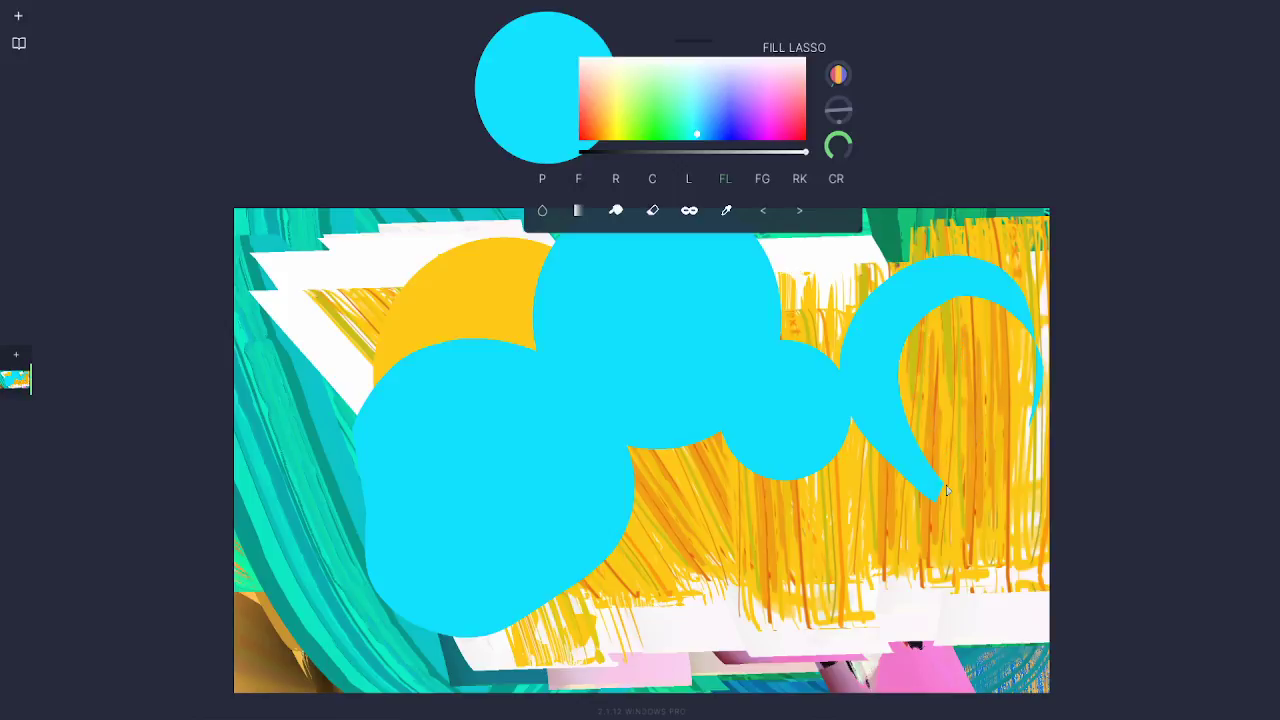
# Step: Fill more cyan lasso shapes along the lower canvas and very dark teal ones over the upper left
pyautogui.moveTo(665, 606)
pyautogui.mouseDown()
pyautogui.moveTo(835, 470)
pyautogui.moveTo(826, 537)
pyautogui.moveTo(700, 650)
pyautogui.moveTo(598, 553)
pyautogui.moveTo(640, 685)
pyautogui.moveTo(450, 665)
pyautogui.moveTo(305, 540)
pyautogui.moveTo(608, 353)
pyautogui.mouseUp()
pyautogui.click(613, 152)
pyautogui.moveTo(316, 408)
pyautogui.mouseDown()
pyautogui.moveTo(330, 300)
pyautogui.moveTo(266, 445)
pyautogui.moveTo(365, 212)
pyautogui.moveTo(505, 330)
pyautogui.moveTo(305, 275)
pyautogui.moveTo(425, 400)
pyautogui.mouseUp()
# Step: Change the Fill Lasso tool's shape to Repeat, paint dark looping strokes, and repeat them with colour jitter at 64
pyautogui.click(728, 182)
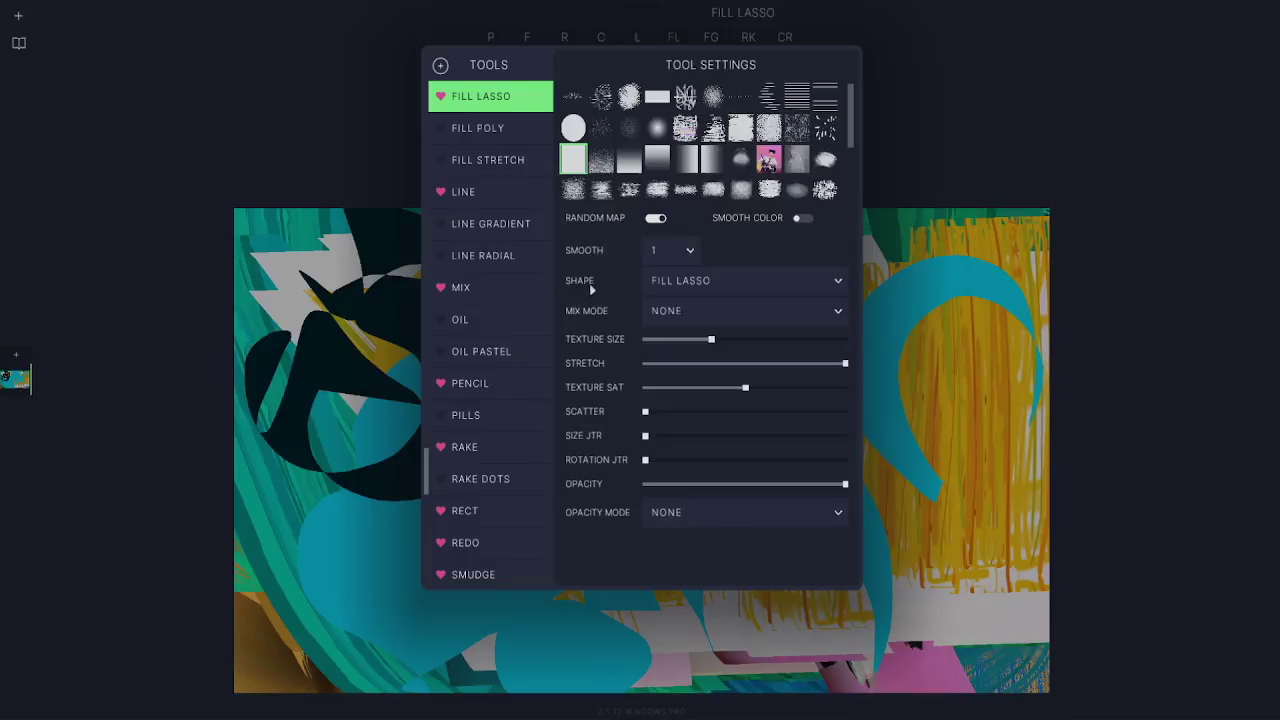
pyautogui.click(678, 285)
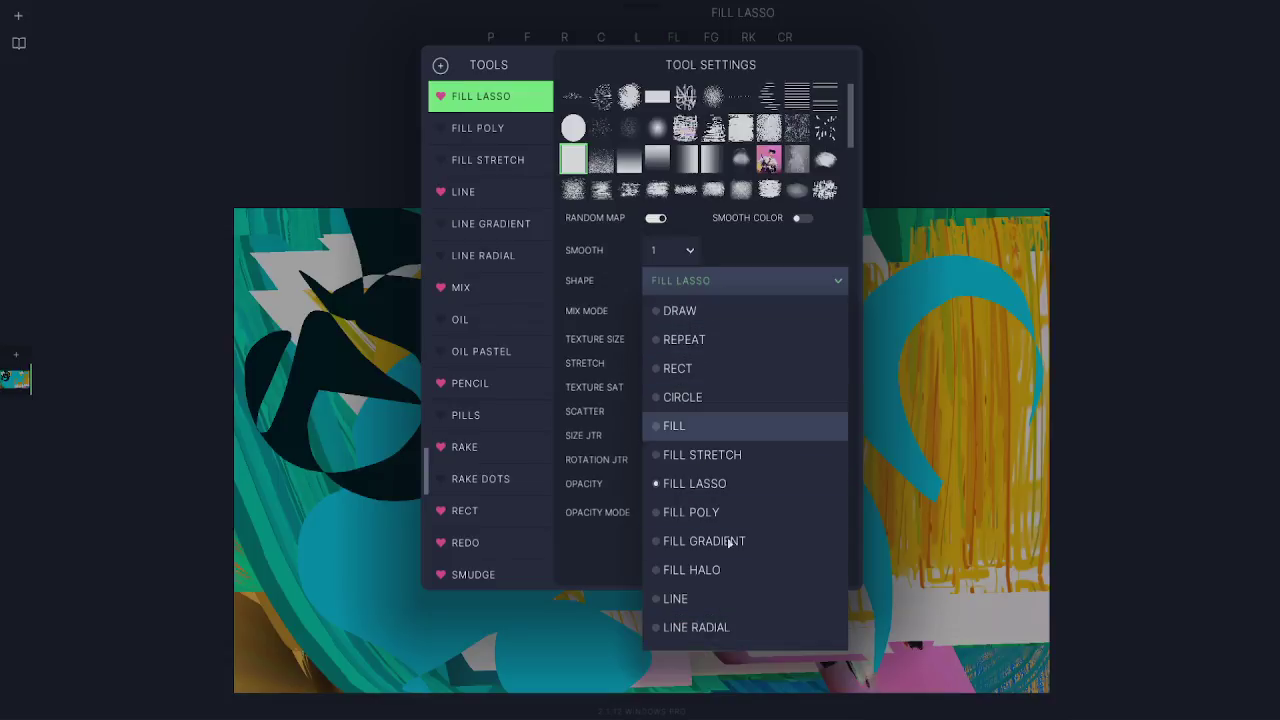
pyautogui.click(680, 343)
pyautogui.moveTo(803, 265)
pyautogui.mouseDown()
pyautogui.moveTo(846, 402)
pyautogui.moveTo(556, 559)
pyautogui.moveTo(436, 574)
pyautogui.mouseUp()
pyautogui.moveTo(838, 76); pyautogui.dragTo(848, 56)
pyautogui.moveTo(685, 368)
pyautogui.mouseDown()
pyautogui.moveTo(683, 391)
pyautogui.moveTo(481, 581)
pyautogui.moveTo(398, 312)
pyautogui.moveTo(705, 210)
pyautogui.mouseUp()
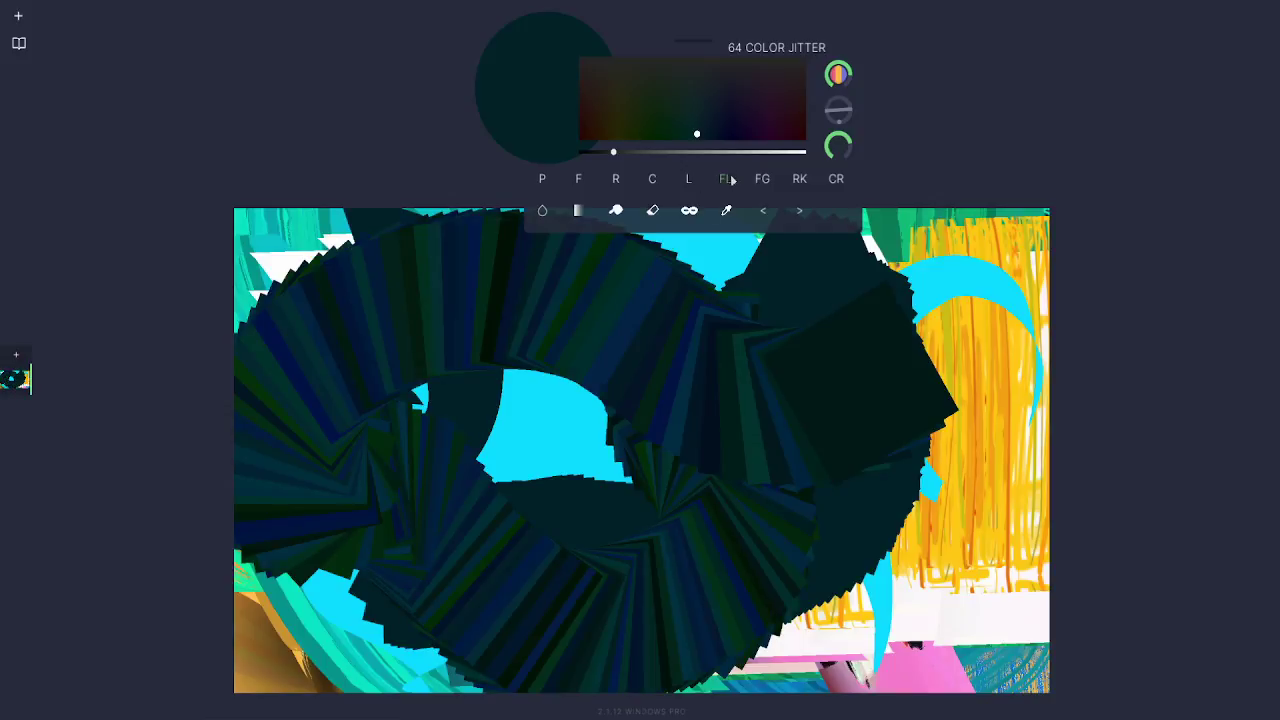
# Step: Apply the dry-brush texture to the repeating Fill Lasso tool and paint dark bristly strokes over the loops
pyautogui.click(727, 179)
pyautogui.click(717, 134)
pyautogui.moveTo(853, 317)
pyautogui.mouseDown()
pyautogui.moveTo(591, 554)
pyautogui.moveTo(749, 346)
pyautogui.mouseUp()
# Step: Turn off Random Map, paint more dark strokes, then brighten the colour to medium cyan and paint a looping stroke
pyautogui.click(727, 179)
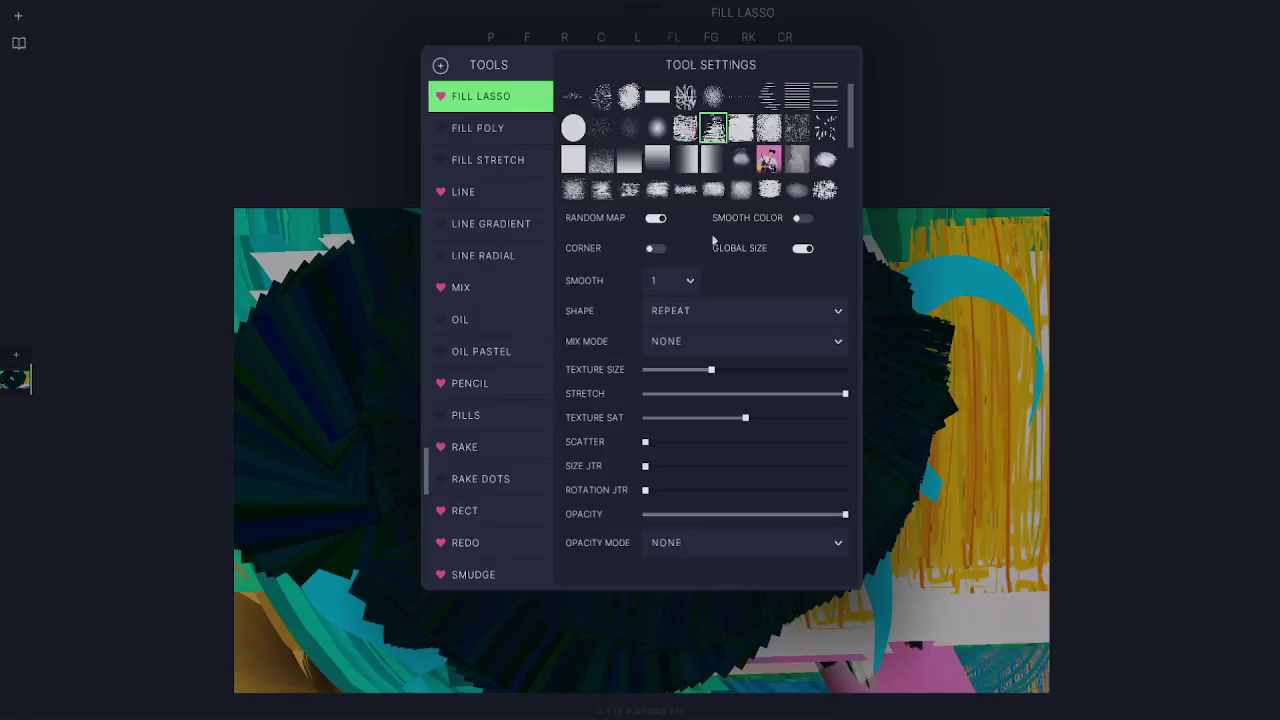
pyautogui.moveTo(986, 343)
pyautogui.mouseDown()
pyautogui.moveTo(571, 577)
pyautogui.moveTo(586, 313)
pyautogui.moveTo(991, 380)
pyautogui.moveTo(851, 360)
pyautogui.moveTo(414, 543)
pyautogui.moveTo(832, 394)
pyautogui.mouseUp()
pyautogui.moveTo(740, 150); pyautogui.dragTo(764, 151)
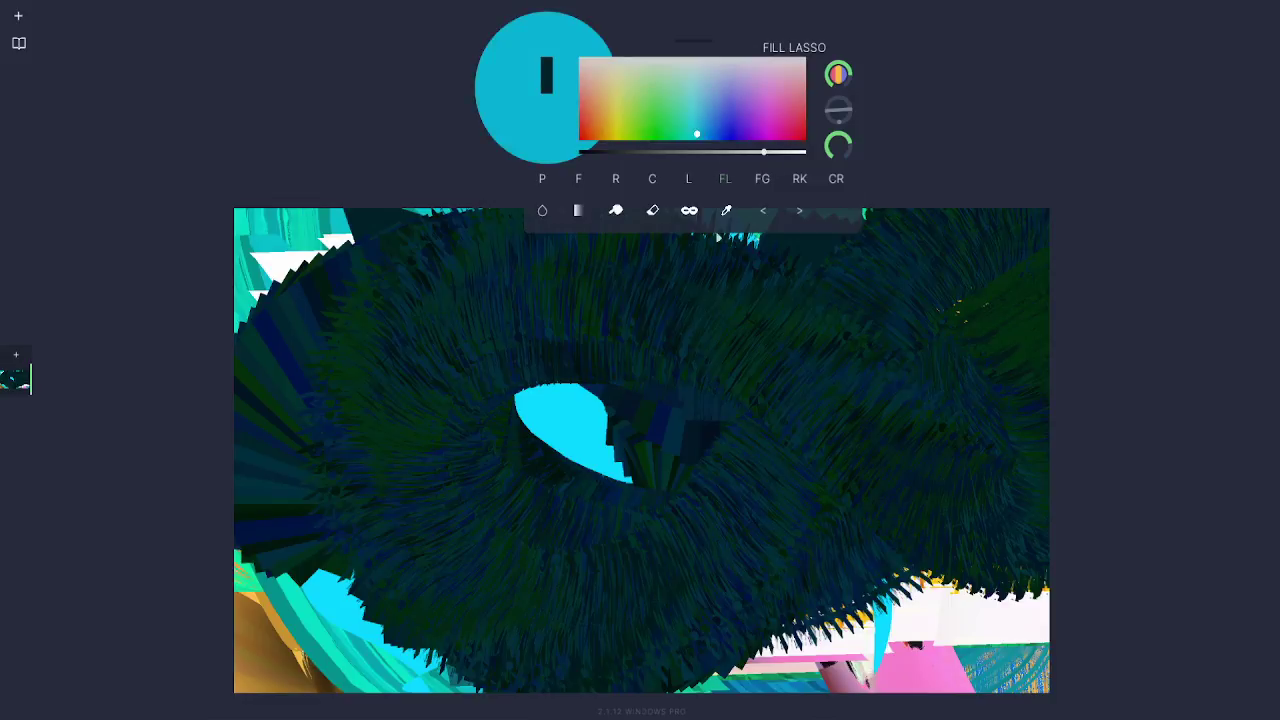
pyautogui.moveTo(995, 345)
pyautogui.mouseDown()
pyautogui.moveTo(700, 680)
pyautogui.moveTo(650, 225)
pyautogui.moveTo(1000, 340)
pyautogui.mouseUp()
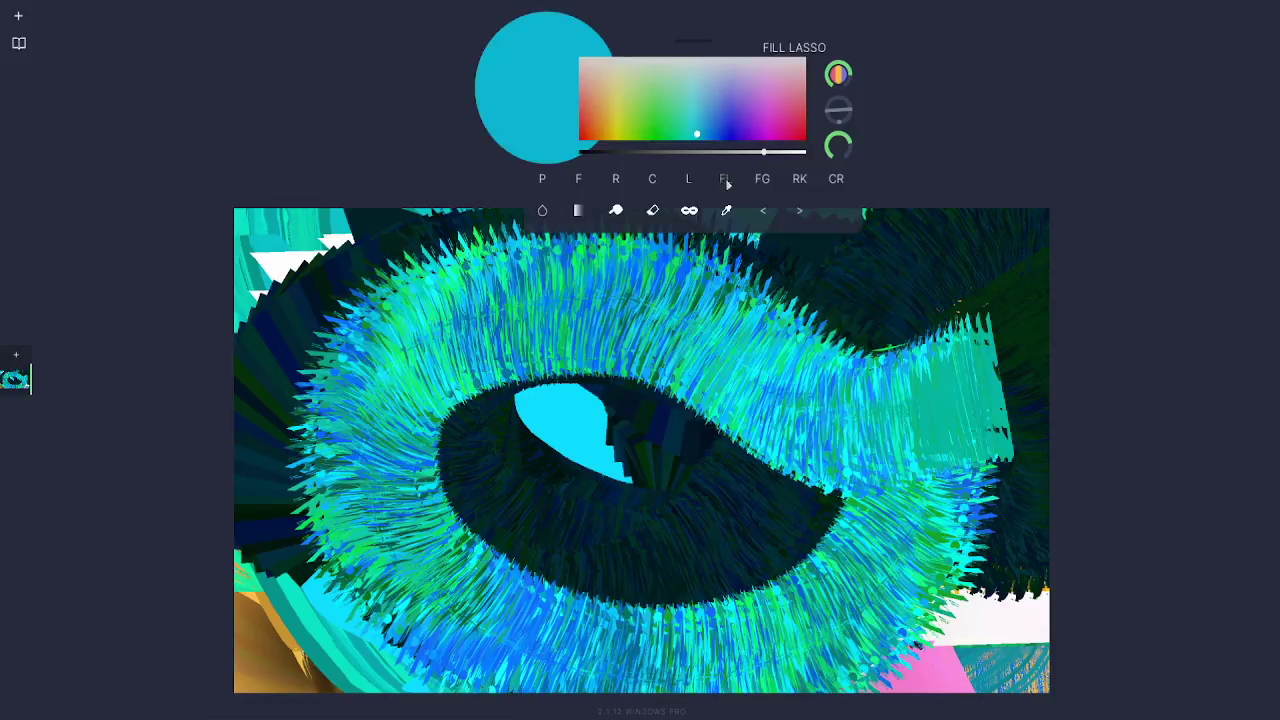
# Step: Set the Fill Lasso tool's Smooth to 2 and paint cyan looping strokes over the left and upper canvas
pyautogui.click(725, 180)
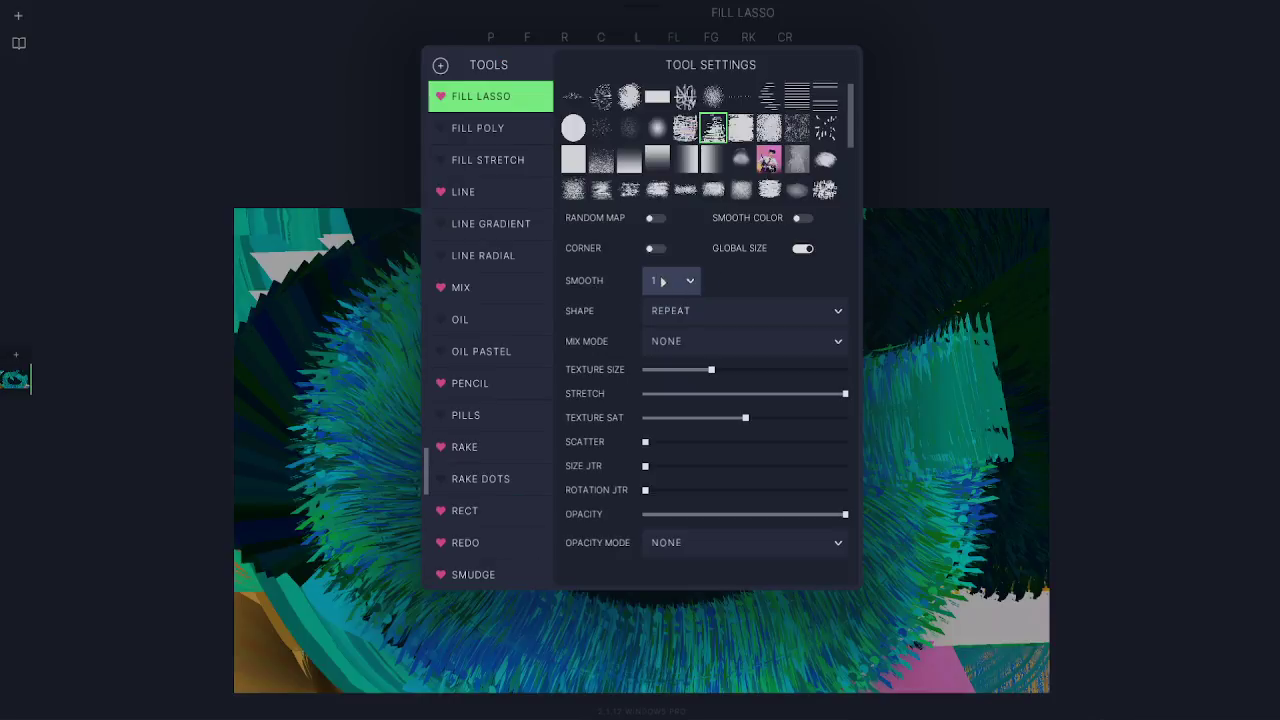
pyautogui.click(662, 282)
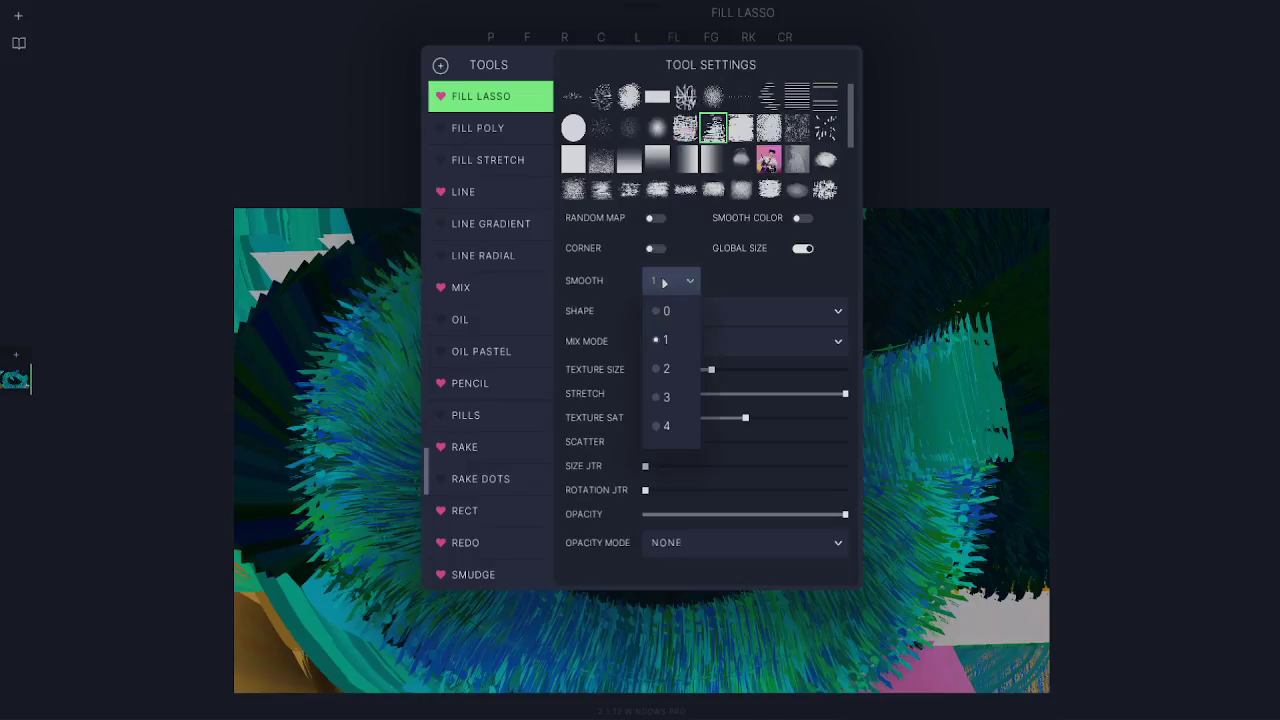
pyautogui.click(664, 370)
pyautogui.moveTo(959, 347)
pyautogui.mouseDown()
pyautogui.moveTo(672, 340)
pyautogui.moveTo(328, 580)
pyautogui.moveTo(815, 306)
pyautogui.mouseUp()
# Step: Set the Fill Lasso tool's Smooth to 3 and paint cyan looping strokes across the whole canvas
pyautogui.click(724, 181)
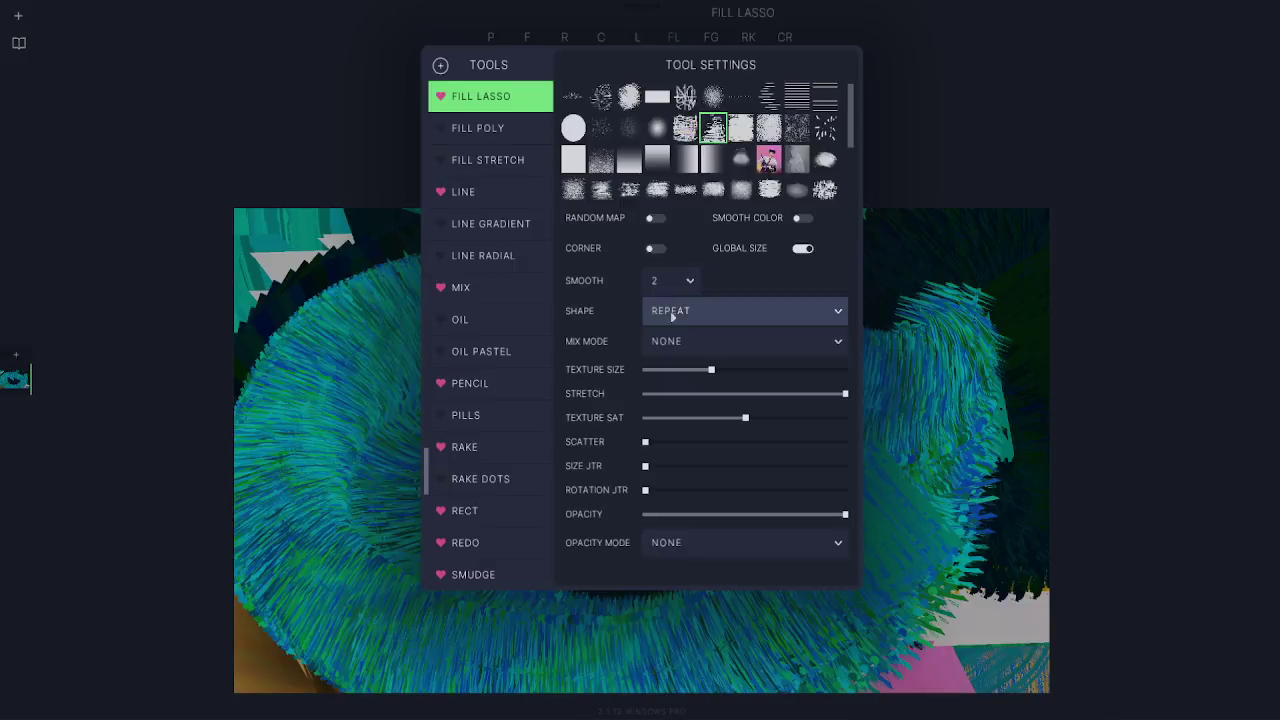
pyautogui.click(660, 280)
pyautogui.click(670, 398)
pyautogui.moveTo(994, 316)
pyautogui.mouseDown()
pyautogui.moveTo(780, 650)
pyautogui.moveTo(280, 420)
pyautogui.moveTo(800, 580)
pyautogui.moveTo(906, 313)
pyautogui.mouseUp()
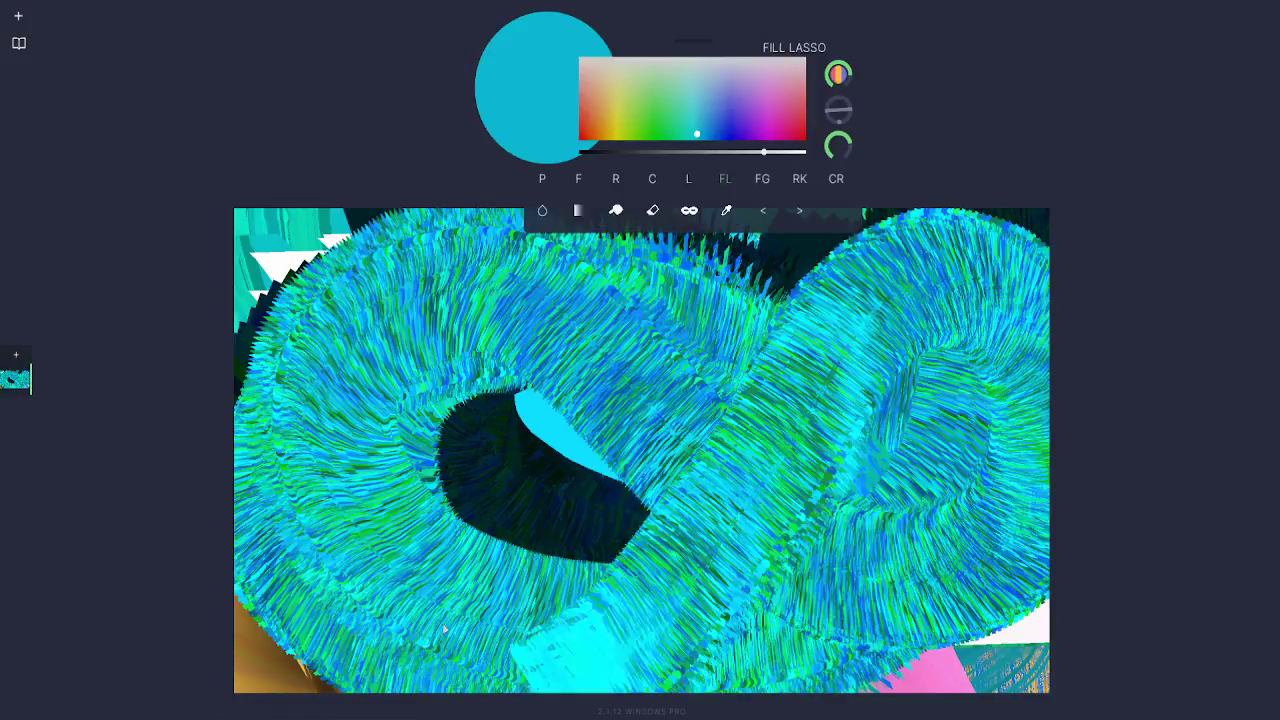
# Step: Apply the solid circle texture to the Fill Lasso tool and paint a tube-like cyan loop around the canvas centre
pyautogui.click(727, 185)
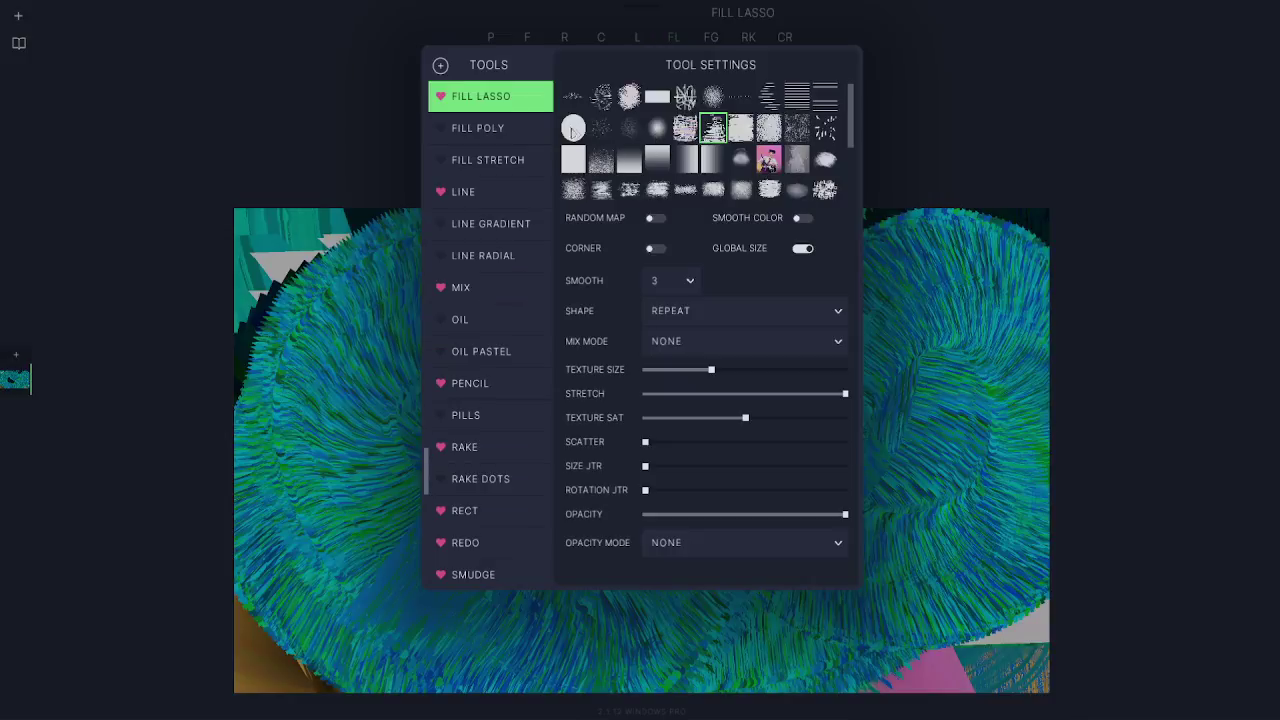
pyautogui.click(572, 131)
pyautogui.moveTo(880, 290)
pyautogui.mouseDown()
pyautogui.moveTo(680, 600)
pyautogui.moveTo(478, 313)
pyautogui.moveTo(888, 425)
pyautogui.mouseUp()
# Step: Pick a light green, paint a striped tube, lower the colour jitter and extend the green strokes around the loop
pyautogui.click(662, 104)
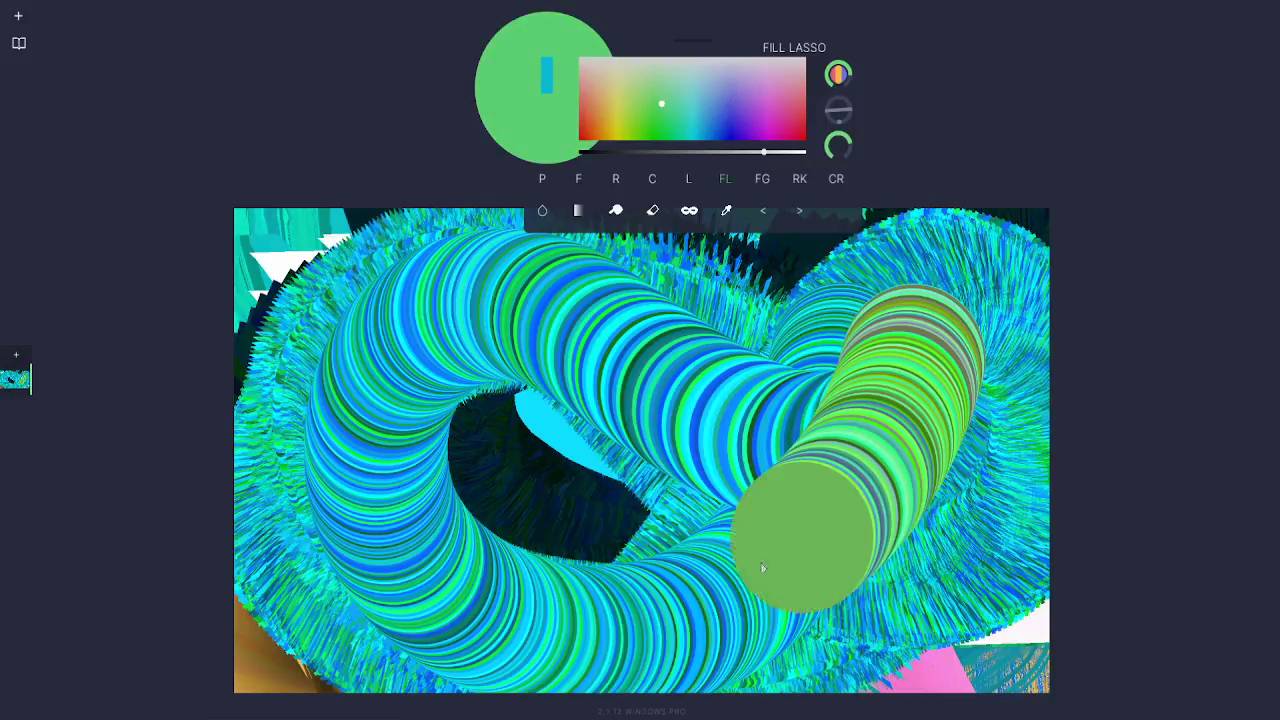
pyautogui.moveTo(850, 83); pyautogui.dragTo(839, 61)
pyautogui.moveTo(890, 354)
pyautogui.mouseDown()
pyautogui.moveTo(840, 445)
pyautogui.moveTo(578, 203)
pyautogui.mouseUp()
# Step: Turn on Smooth Color for the Fill Lasso tool and cover the canvas with smoothly blended green tube strokes
pyautogui.click(725, 179)
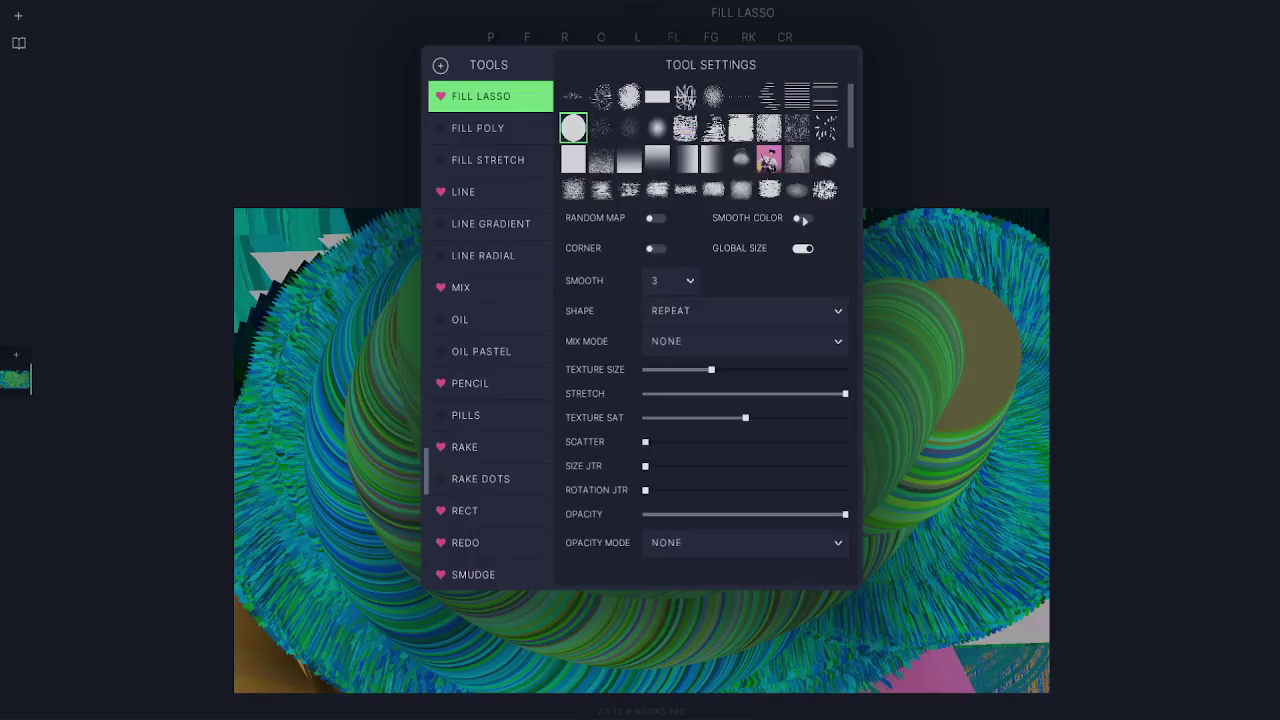
pyautogui.click(803, 219)
pyautogui.click(917, 298)
pyautogui.moveTo(920, 337)
pyautogui.mouseDown()
pyautogui.moveTo(591, 634)
pyautogui.moveTo(800, 371)
pyautogui.moveTo(470, 275)
pyautogui.moveTo(390, 545)
pyautogui.moveTo(830, 575)
pyautogui.mouseUp()
pyautogui.moveTo(1040, 240)
pyautogui.mouseDown()
pyautogui.moveTo(1022, 516)
pyautogui.moveTo(560, 620)
pyautogui.moveTo(356, 434)
pyautogui.moveTo(712, 389)
pyautogui.mouseUp()
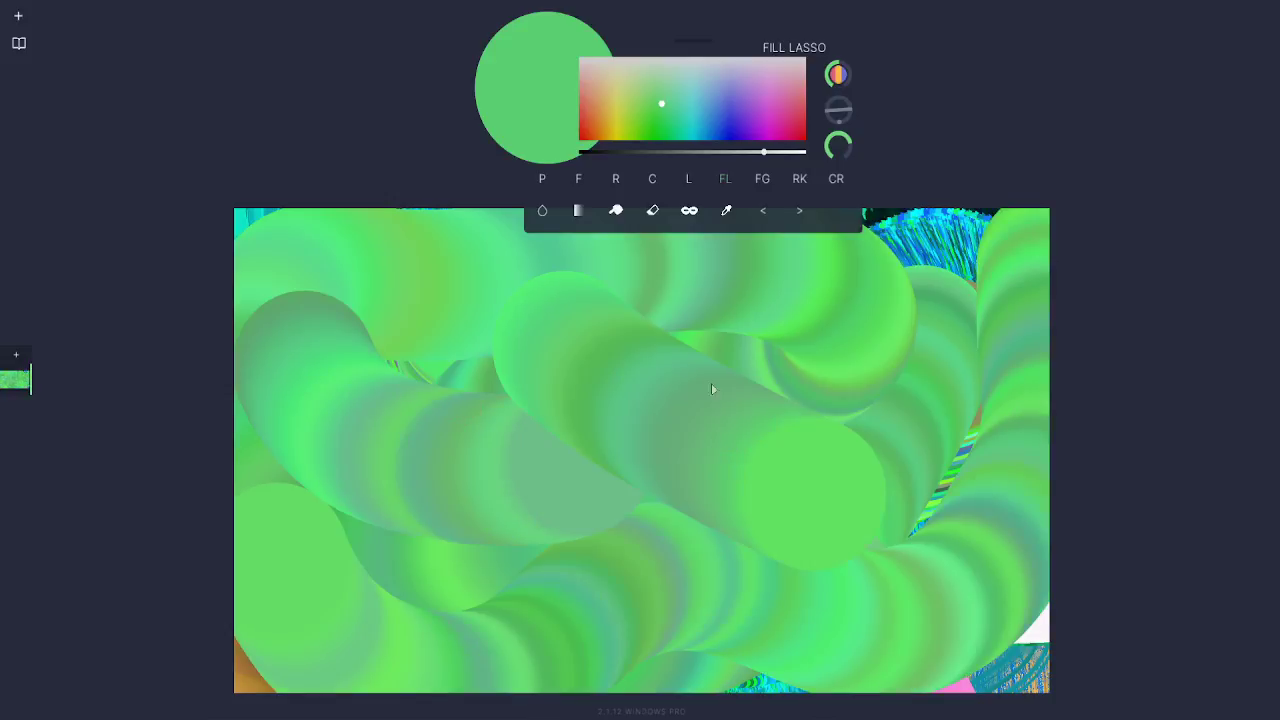
pyautogui.moveTo(728, 328); pyautogui.dragTo(731, 330)
pyautogui.click(727, 181)
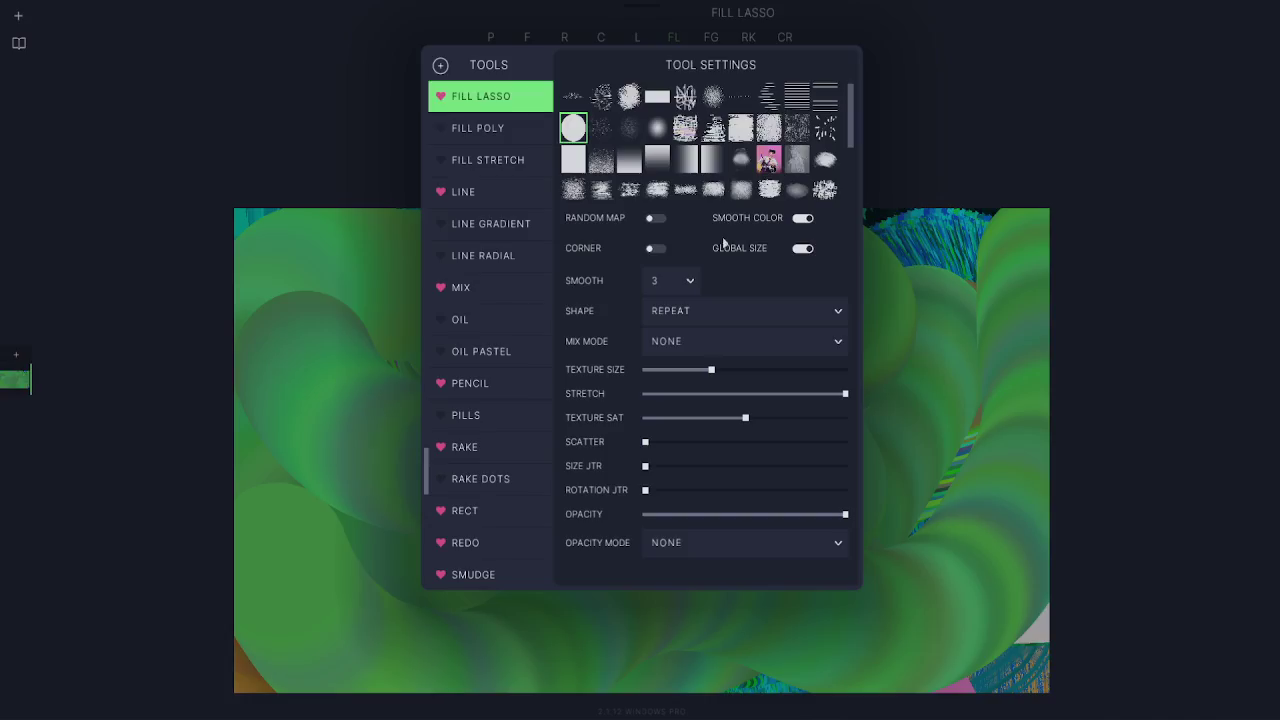
pyautogui.scroll(-3, 510, 280)
pyautogui.scroll(10, 505, 400)
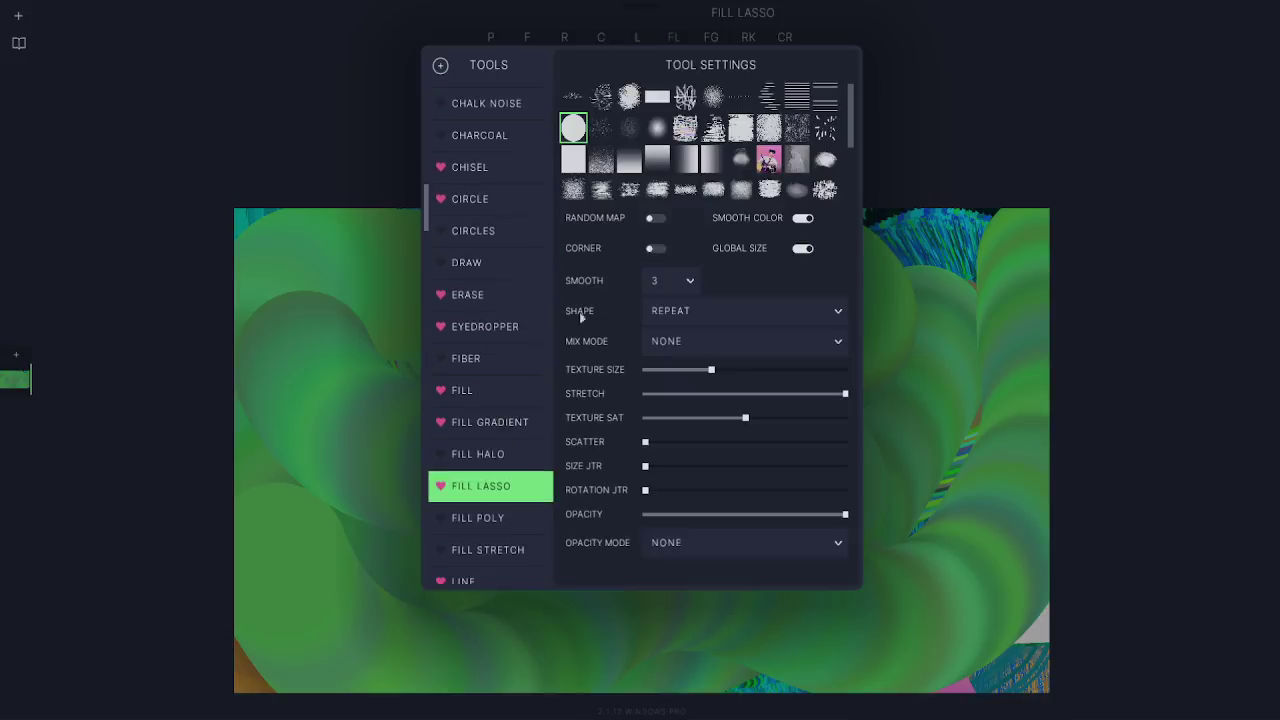
pyautogui.click(977, 202)
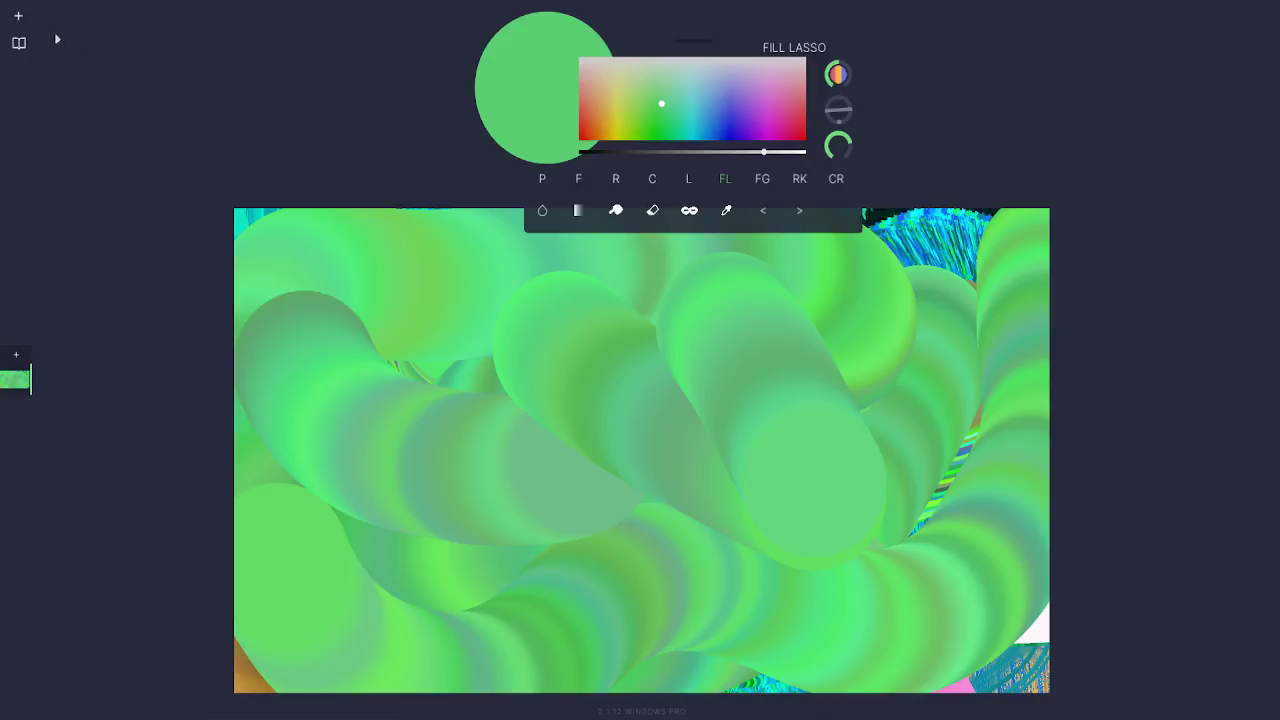
# Step: Open the application options and view the UI colour and accent colour pickers without changing either colour
pyautogui.click(18, 18)
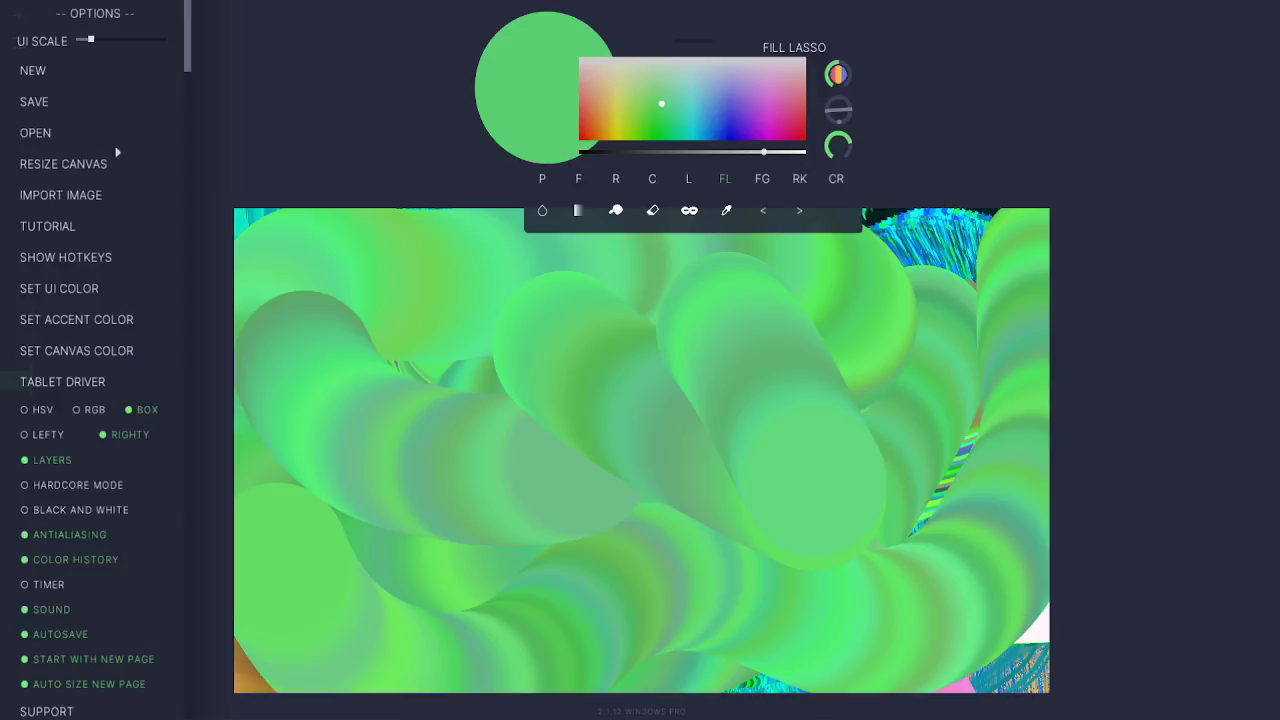
pyautogui.click(76, 289)
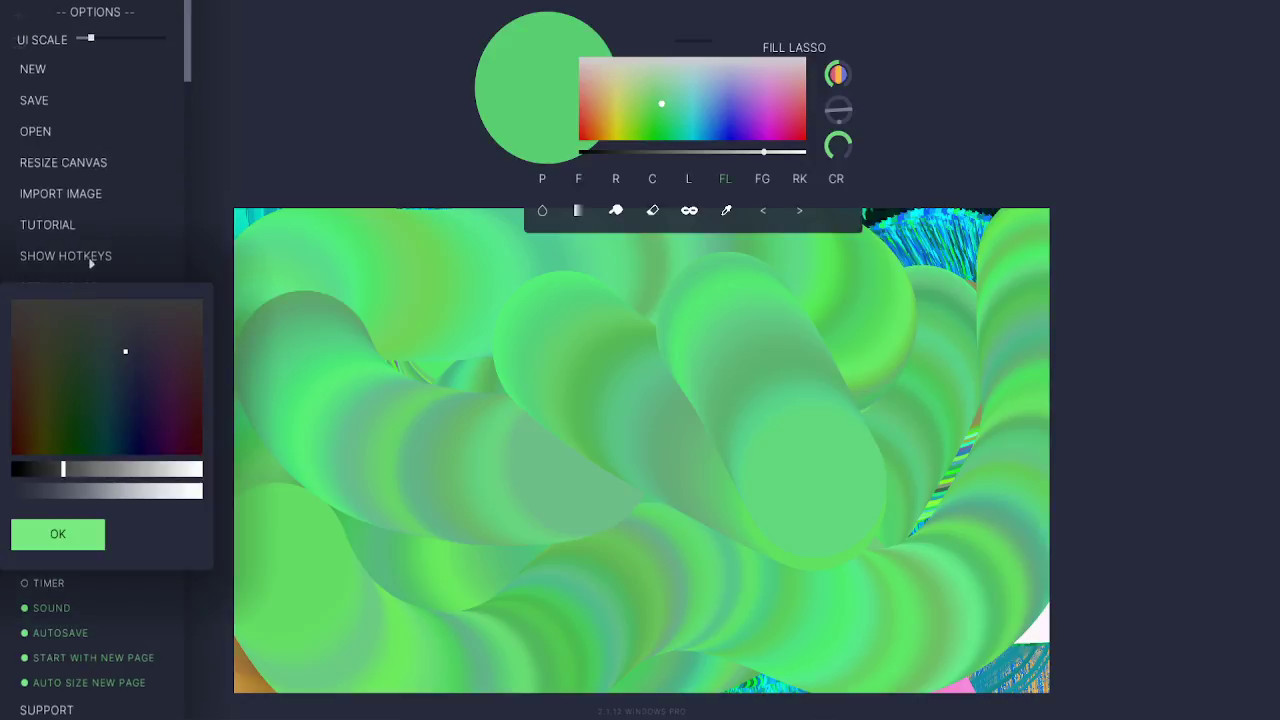
pyautogui.click(91, 260)
pyautogui.click(79, 317)
pyautogui.click(80, 277)
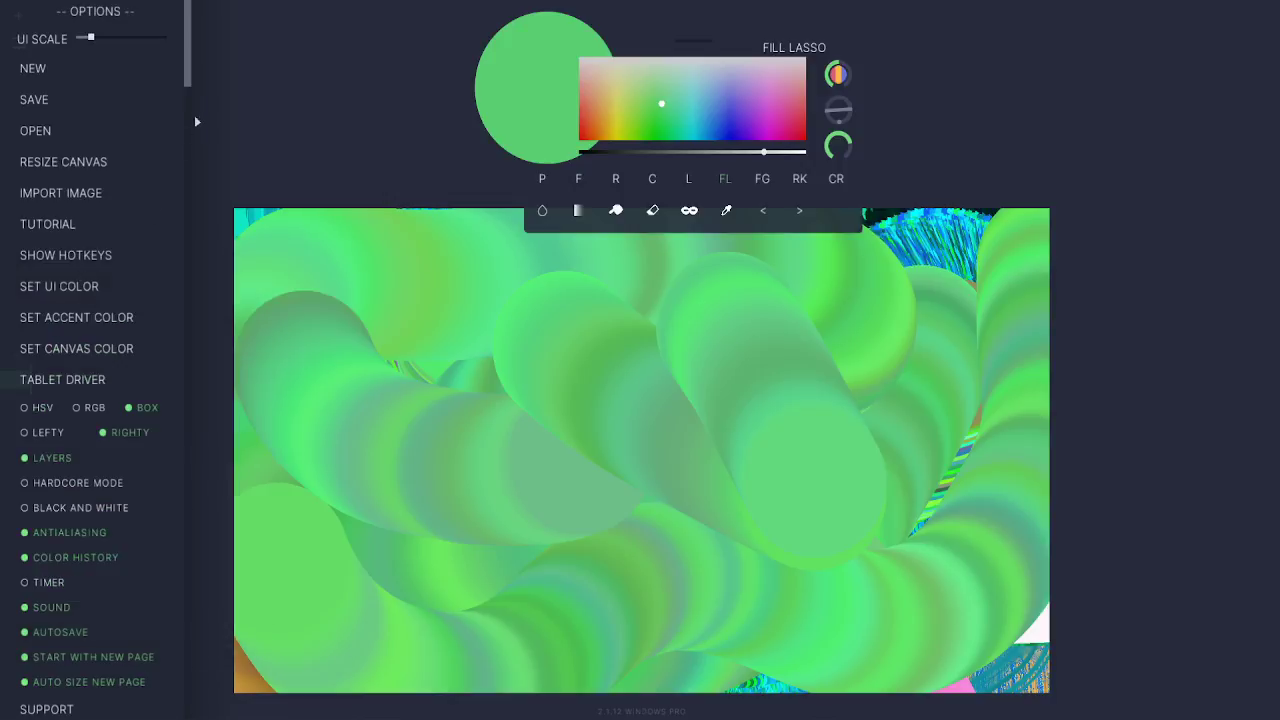
# Step: Switch the interface between the left-handed and right-handed layouts, and toggle the layers option off and back on
pyautogui.moveTo(188, 88); pyautogui.dragTo(192, 94)
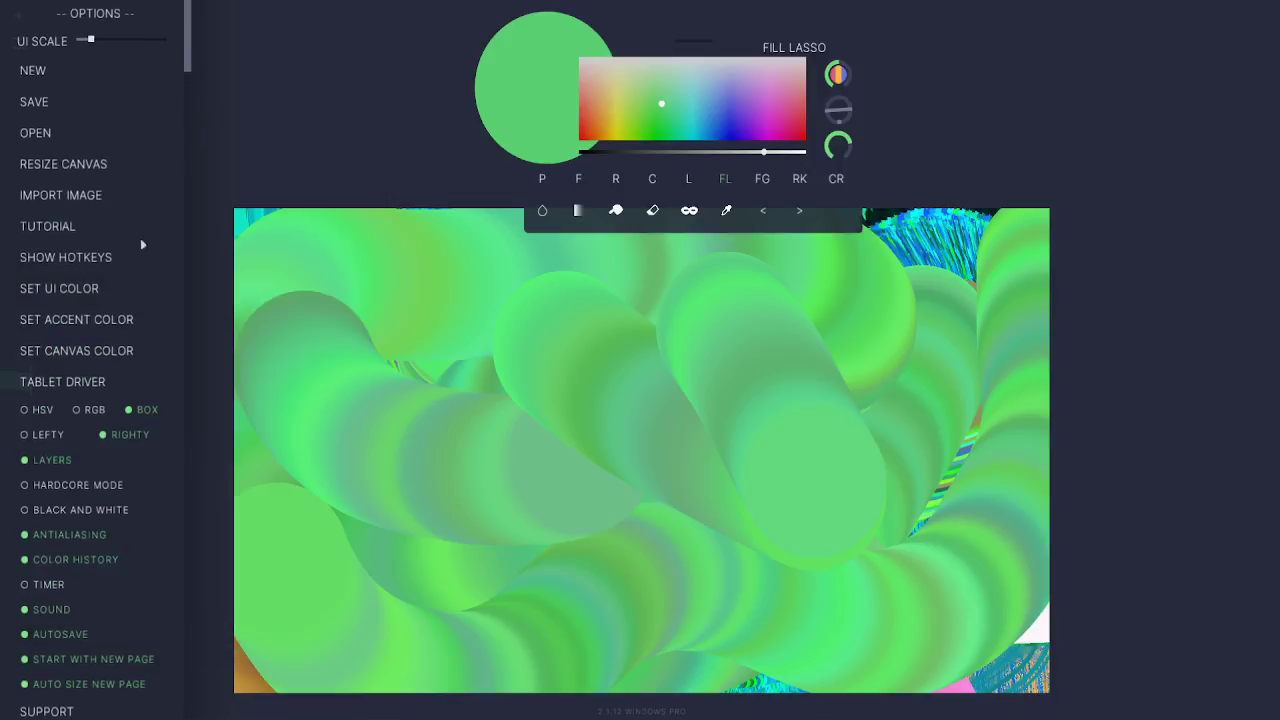
pyautogui.scroll(-3, 157, 177)
pyautogui.scroll(2, 120, 300)
pyautogui.click(60, 418)
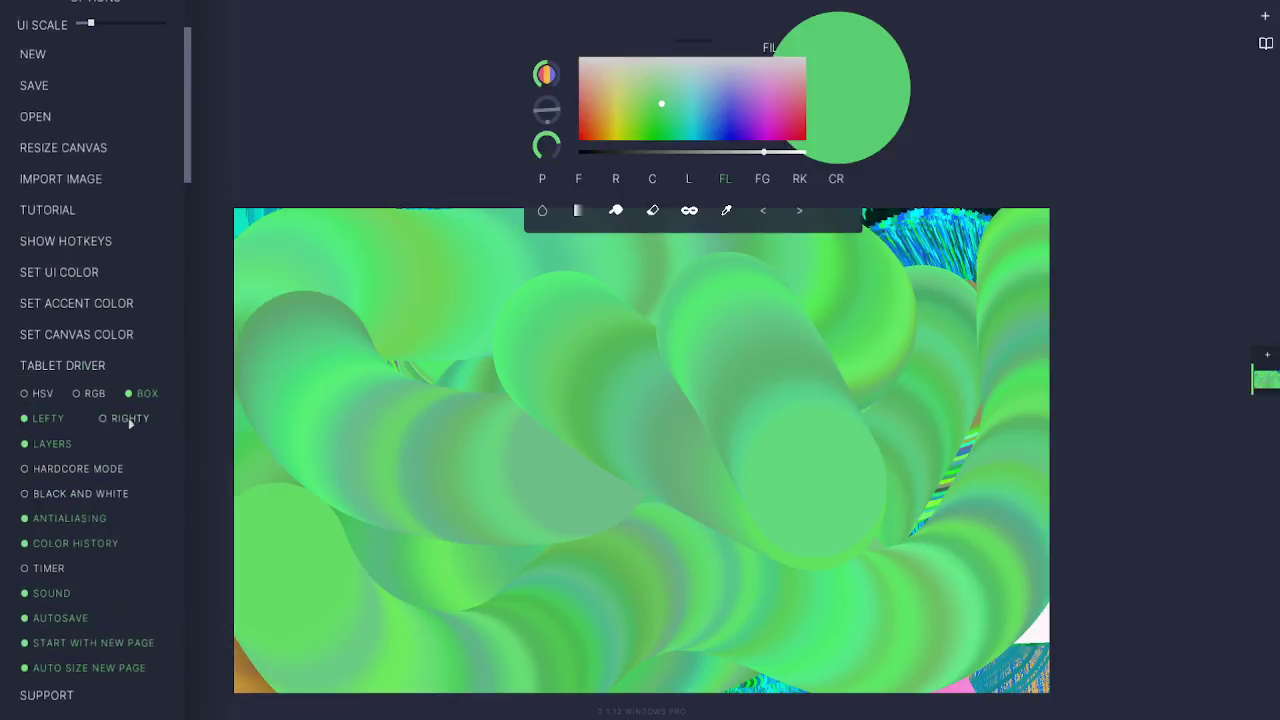
pyautogui.click(129, 421)
pyautogui.click(49, 421)
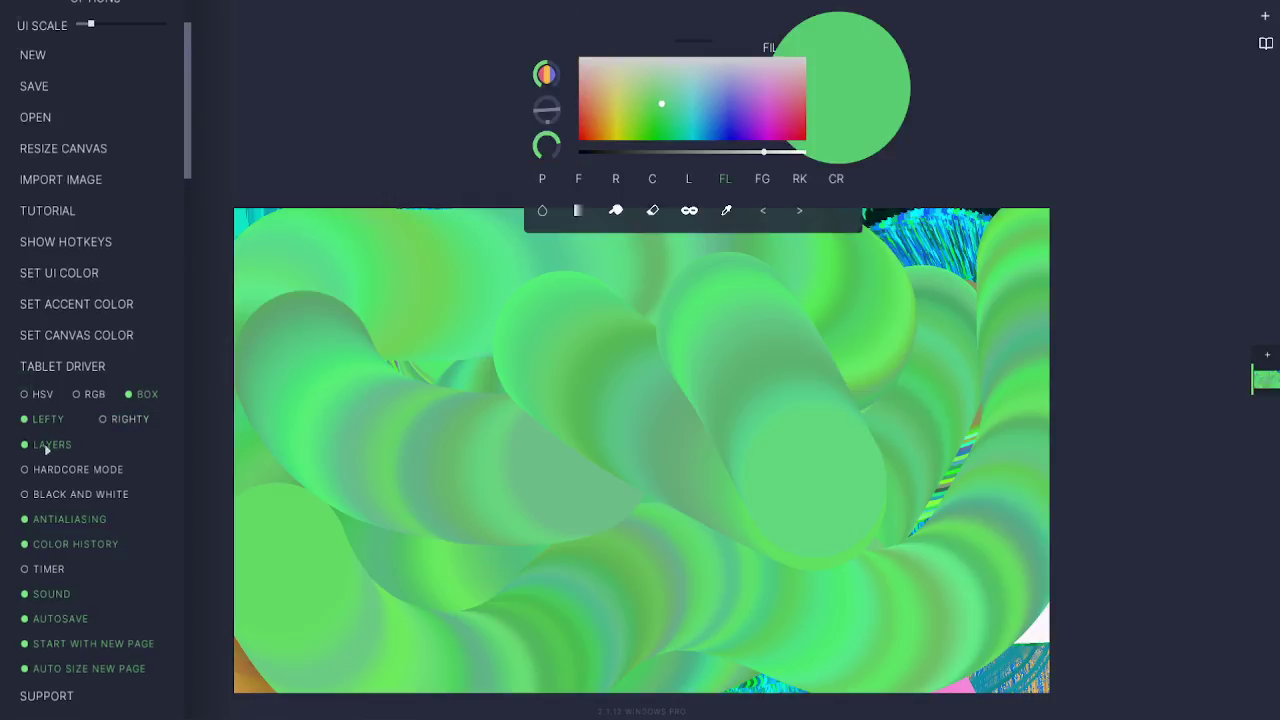
pyautogui.click(50, 446)
pyautogui.click(50, 446)
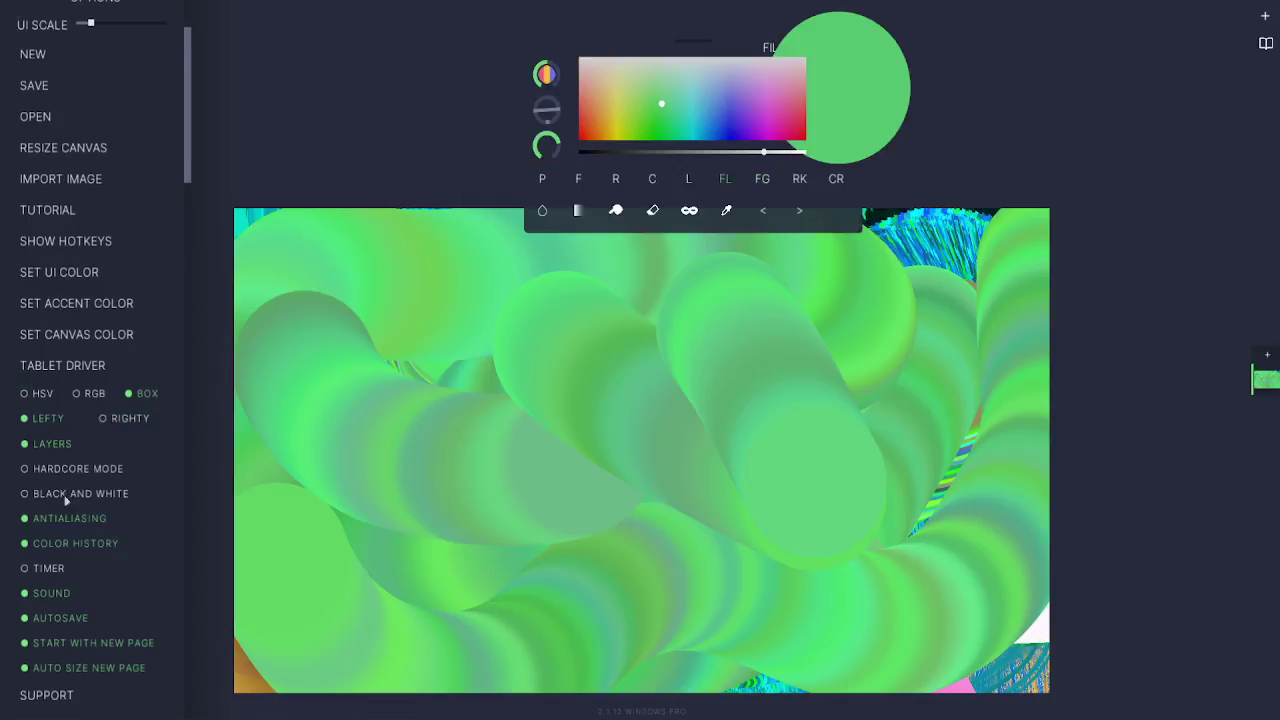
# Step: Enable the Black and White option and use its toggle to preview the canvas in greyscale before returning to colour
pyautogui.click(71, 495)
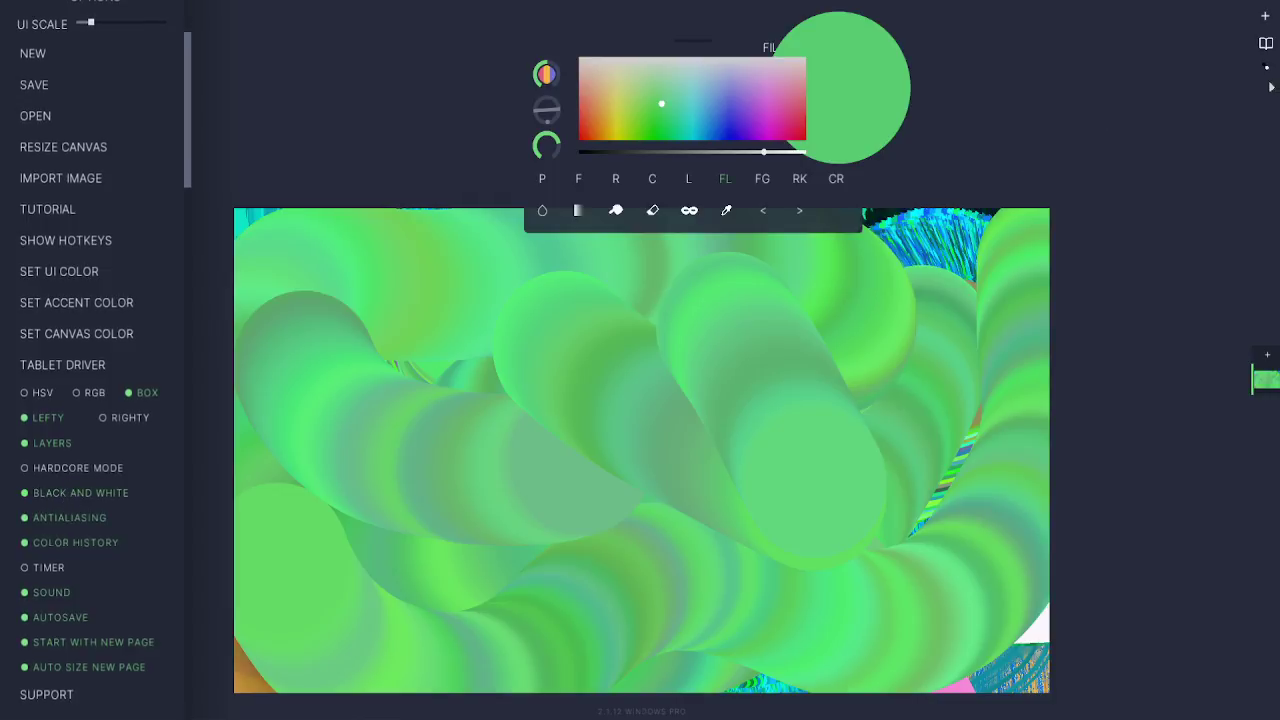
pyautogui.click(1268, 70)
pyautogui.click(1268, 70)
pyautogui.click(1268, 70)
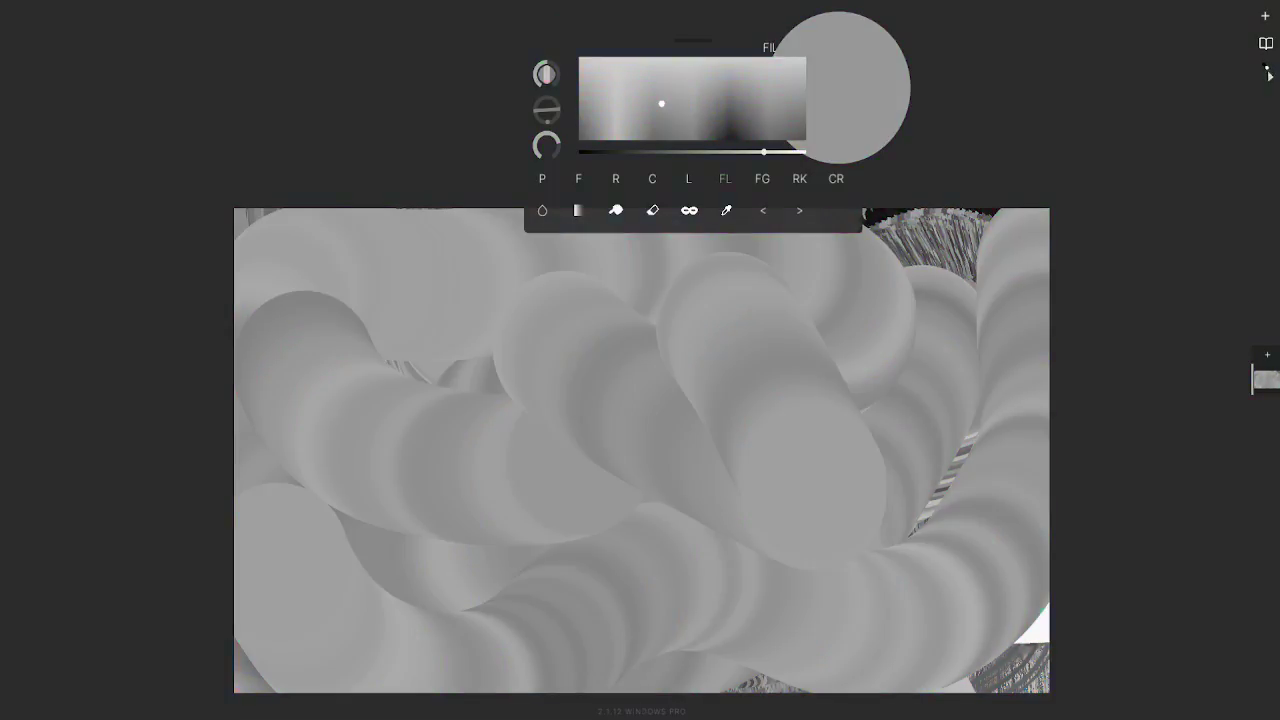
pyautogui.click(1268, 70)
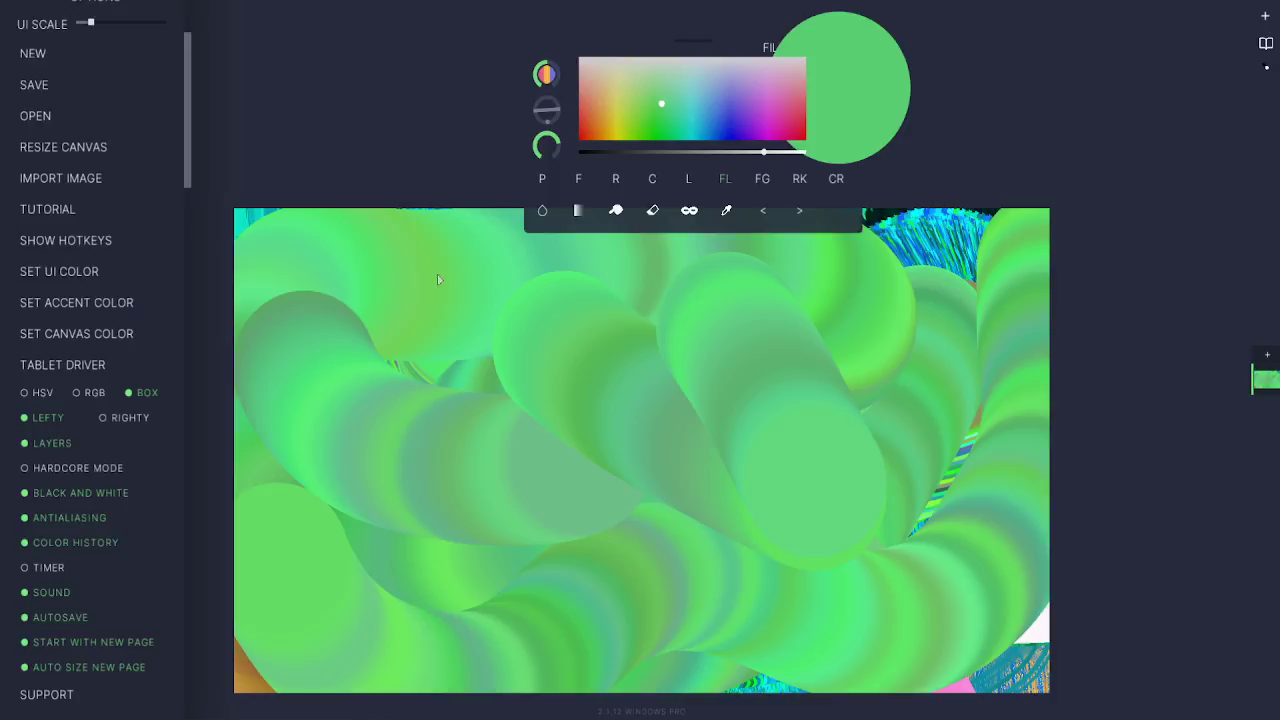
# Step: Enable the timer option and start a countdown of 00:05:00
pyautogui.click(53, 568)
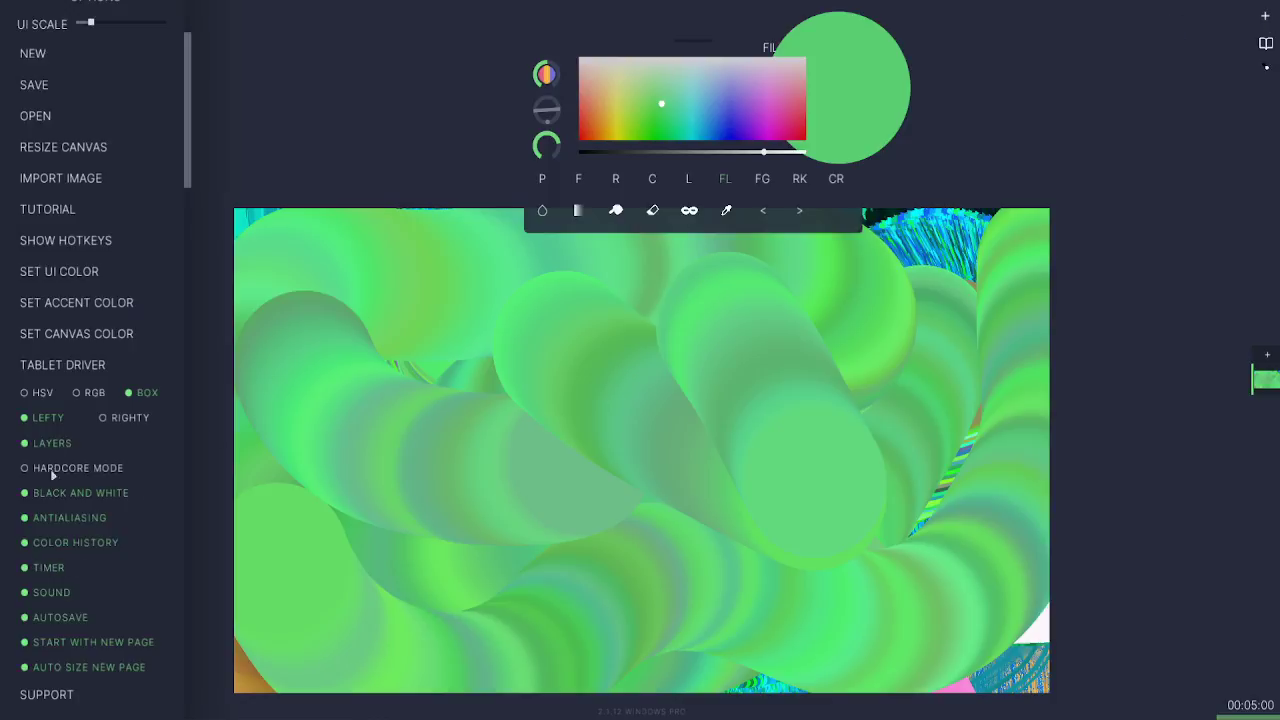
pyautogui.click(126, 420)
pyautogui.click(46, 419)
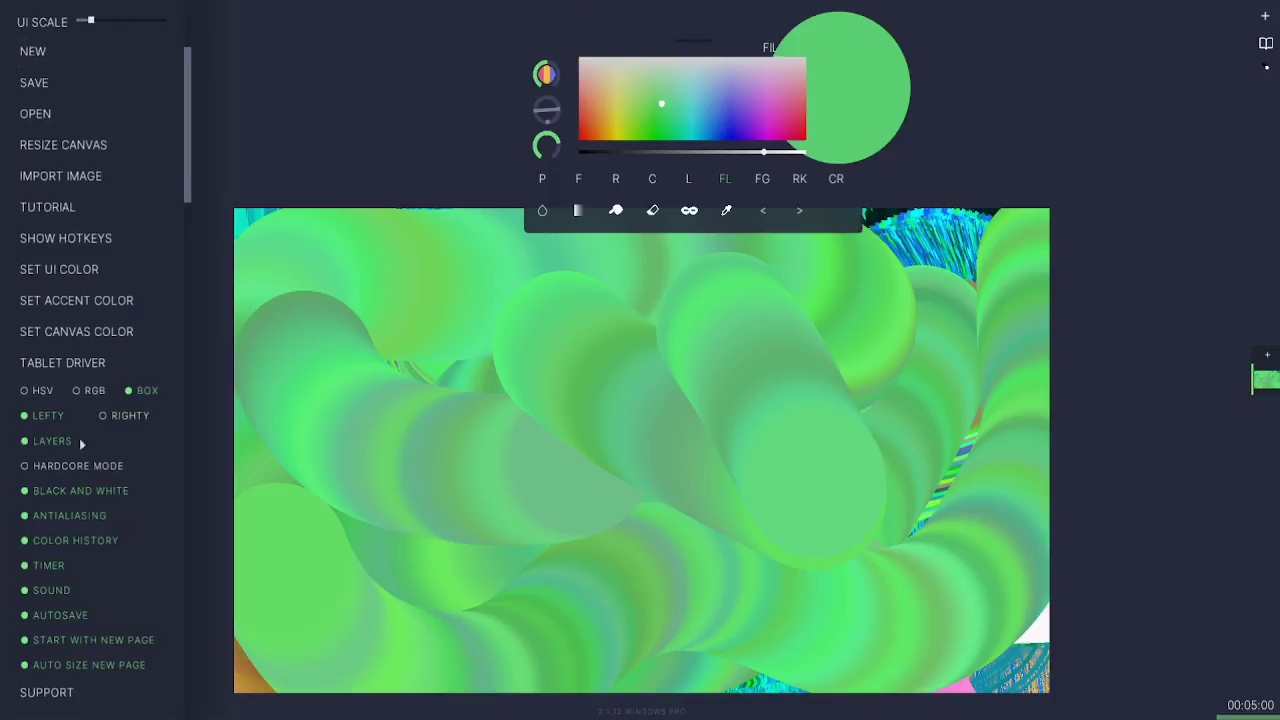
pyautogui.click(1244, 706)
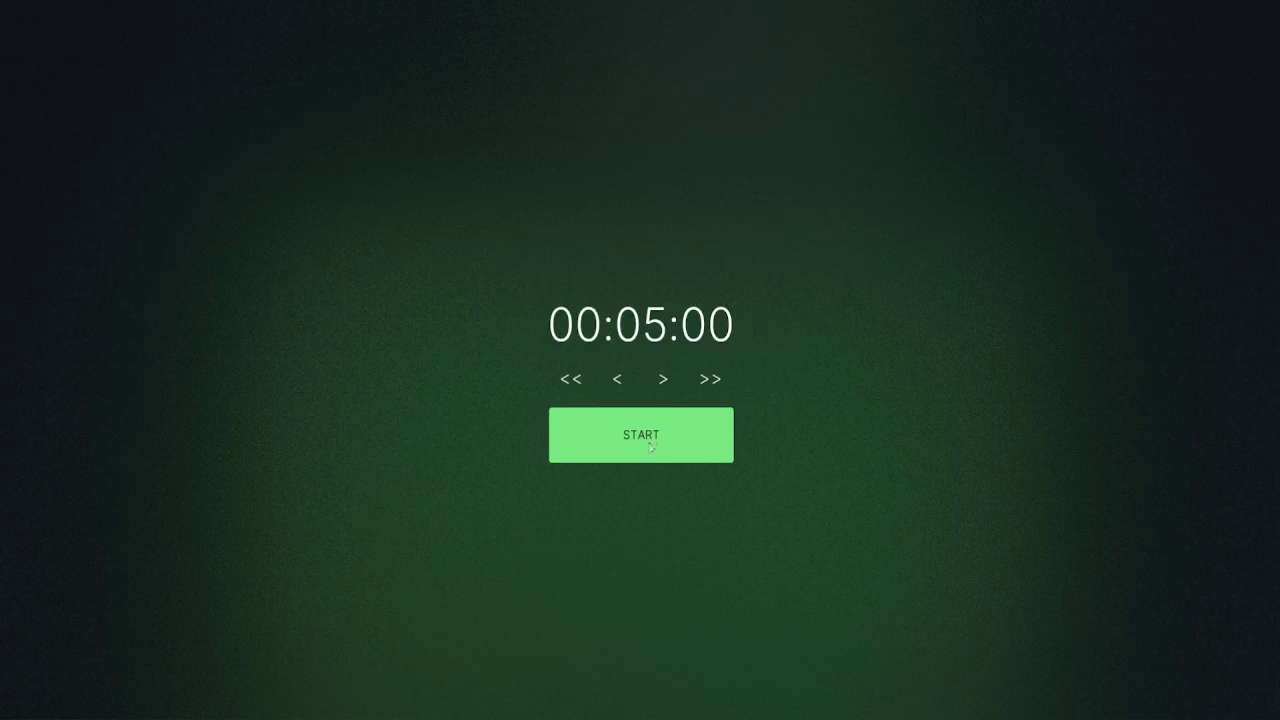
pyautogui.click(648, 445)
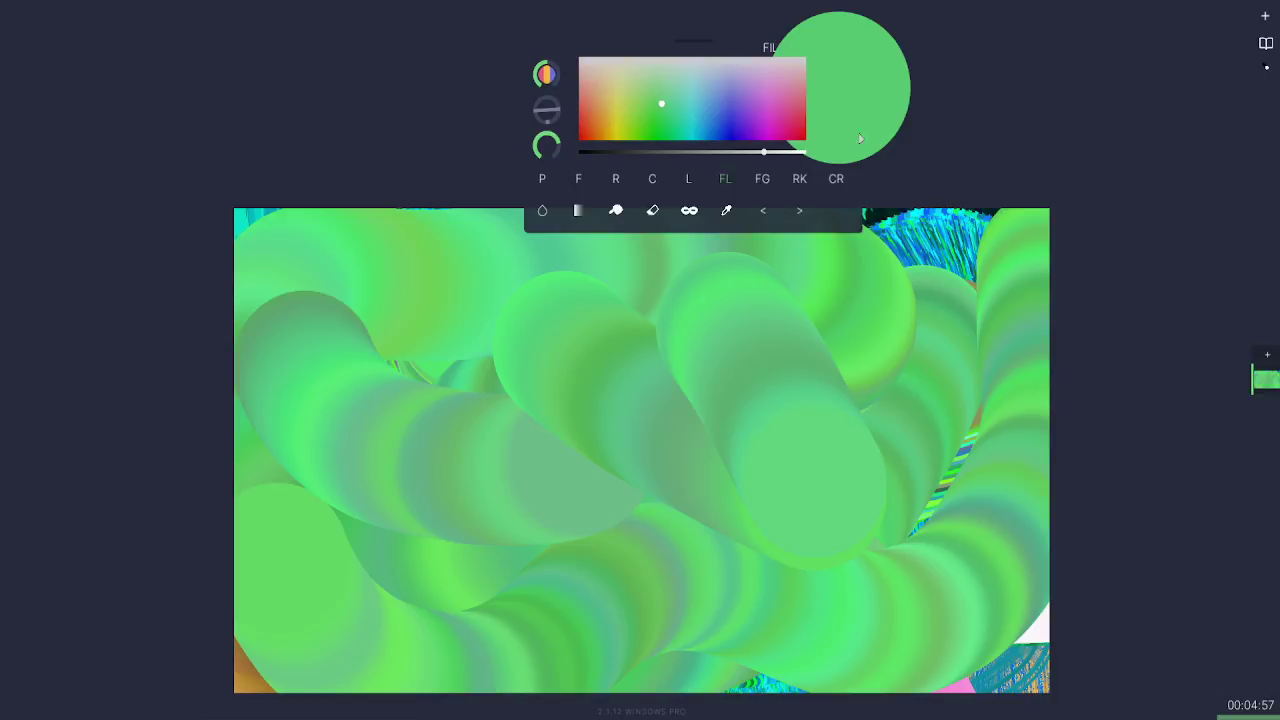
# Step: Reopen the application options and turn off antialiasing
pyautogui.click(1265, 16)
pyautogui.scroll(-1, 90, 555)
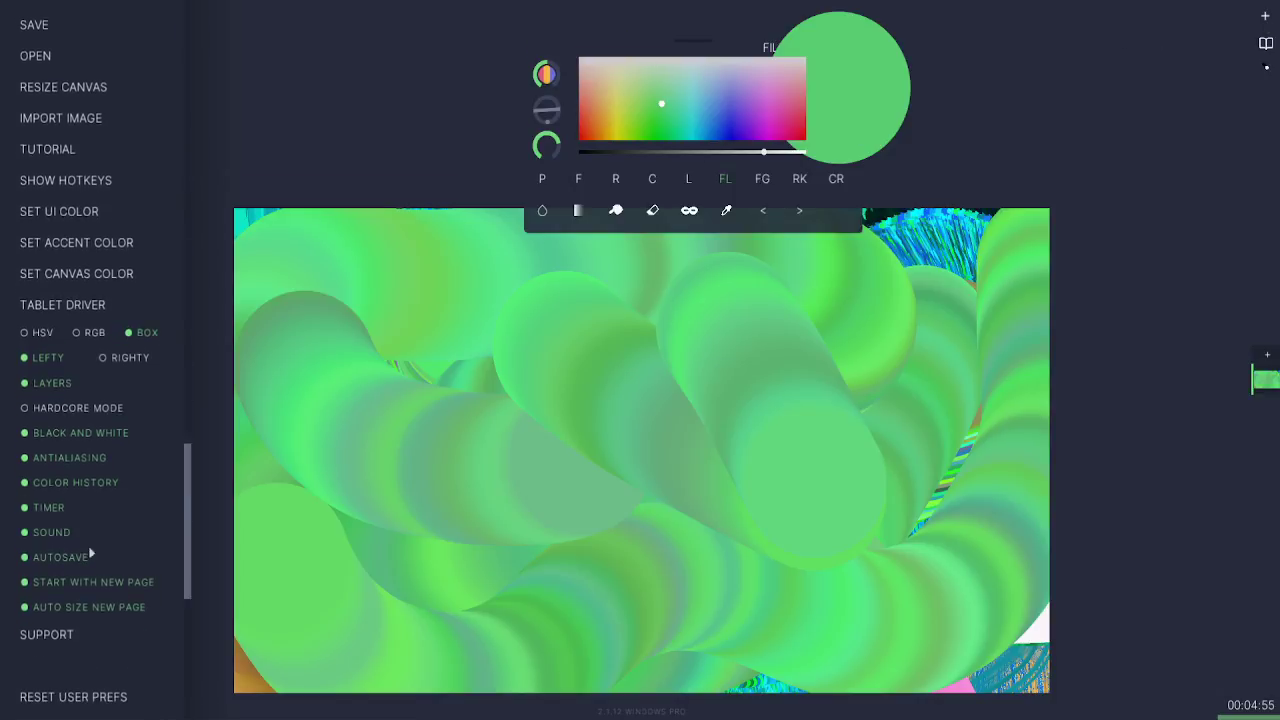
pyautogui.moveTo(90, 553)
pyautogui.mouseDown()
pyautogui.moveTo(86, 527)
pyautogui.moveTo(89, 597)
pyautogui.moveTo(94, 547)
pyautogui.mouseUp()
pyautogui.moveTo(100, 453); pyautogui.dragTo(93, 536)
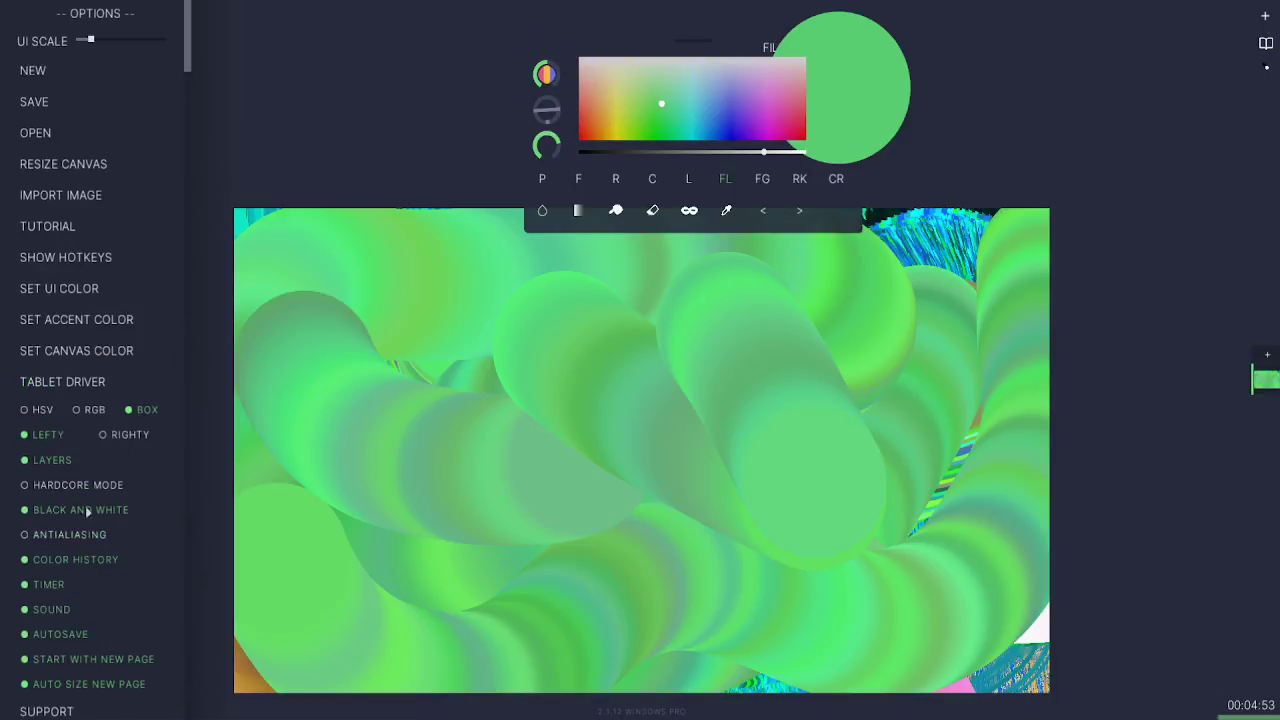
# Step: Try the RGB colour sliders, settle on the HSV sliders, and set the interface to the right-handed layout
pyautogui.click(94, 410)
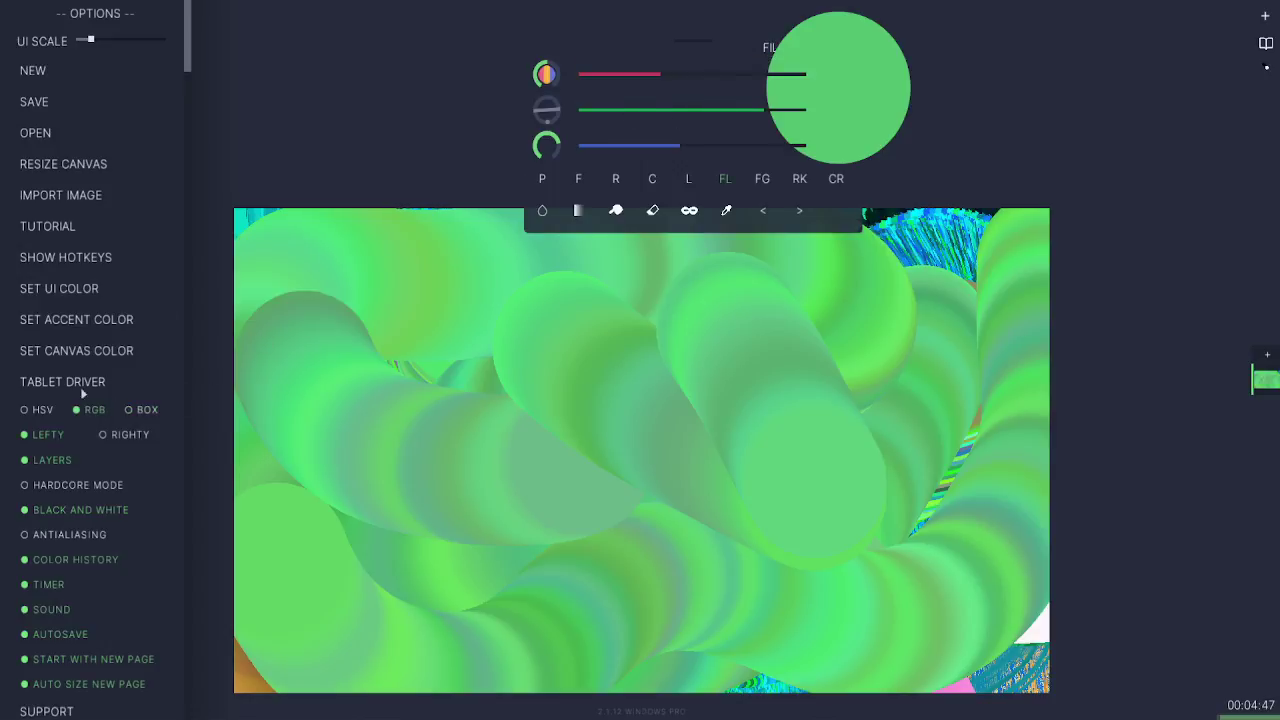
pyautogui.click(36, 409)
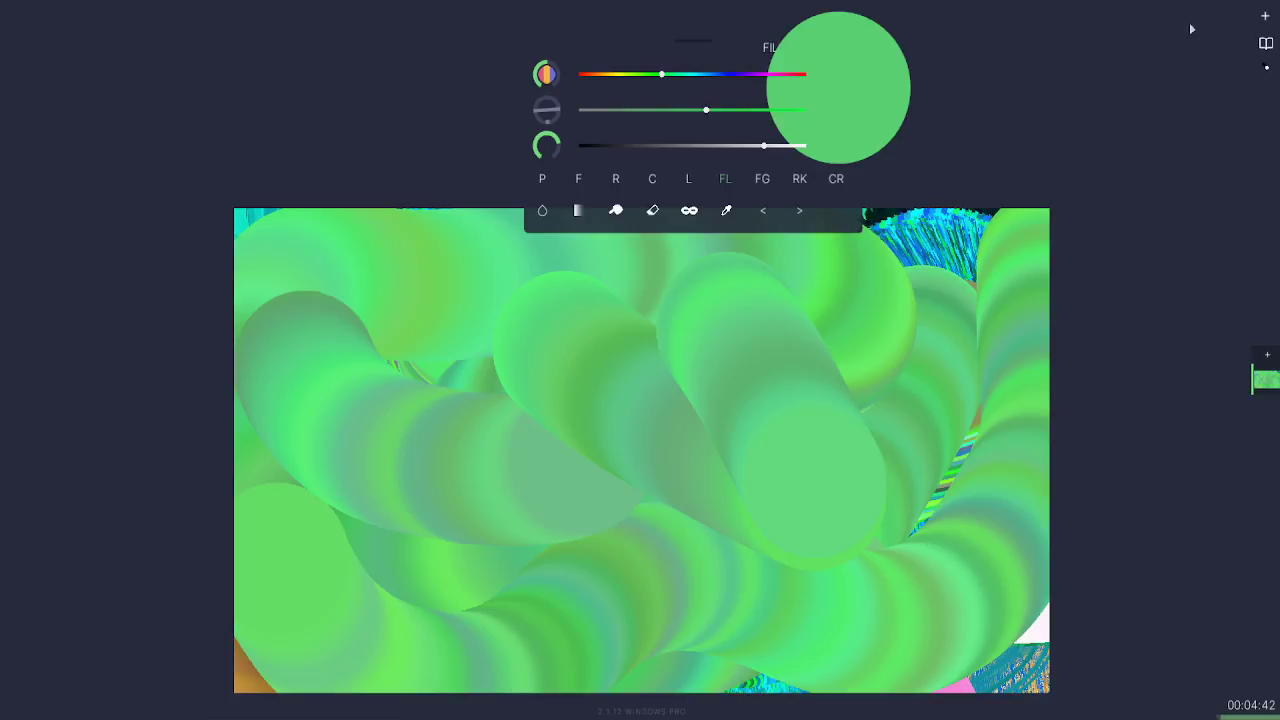
pyautogui.click(1266, 44)
pyautogui.click(127, 435)
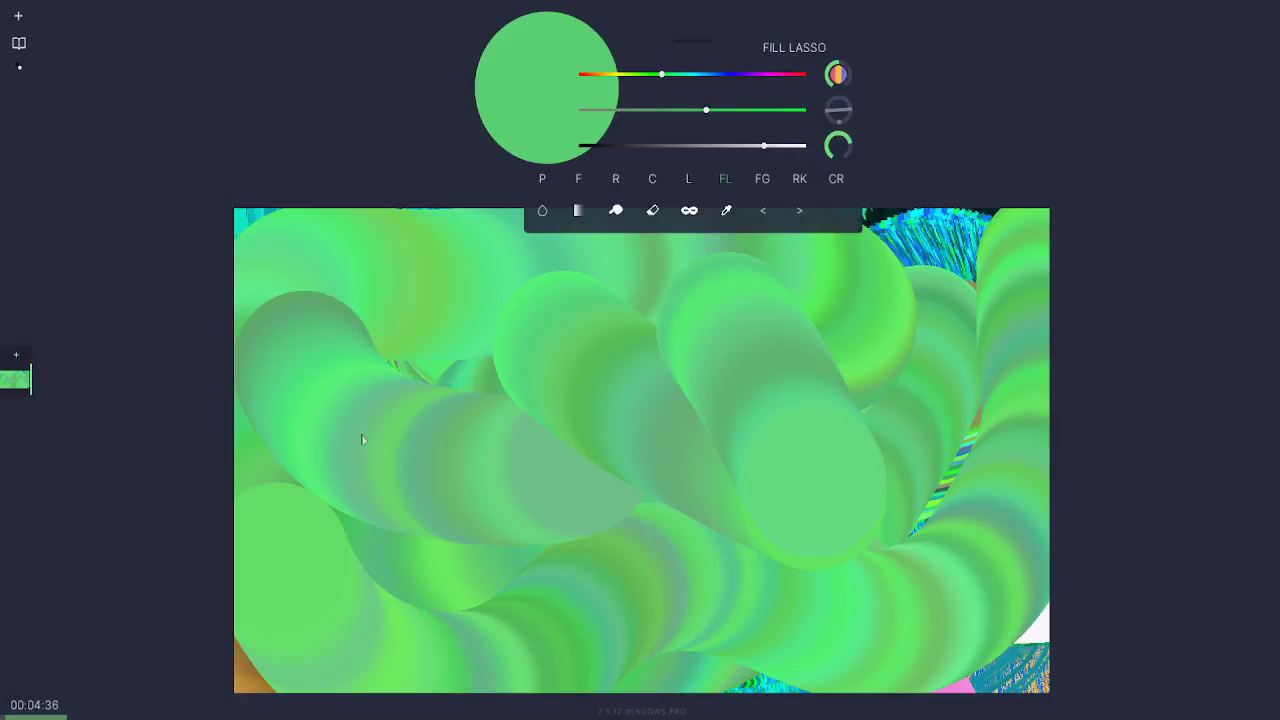
# Step: Open the sketchbook and view the drawing statistics of saved page 136
pyautogui.click(18, 44)
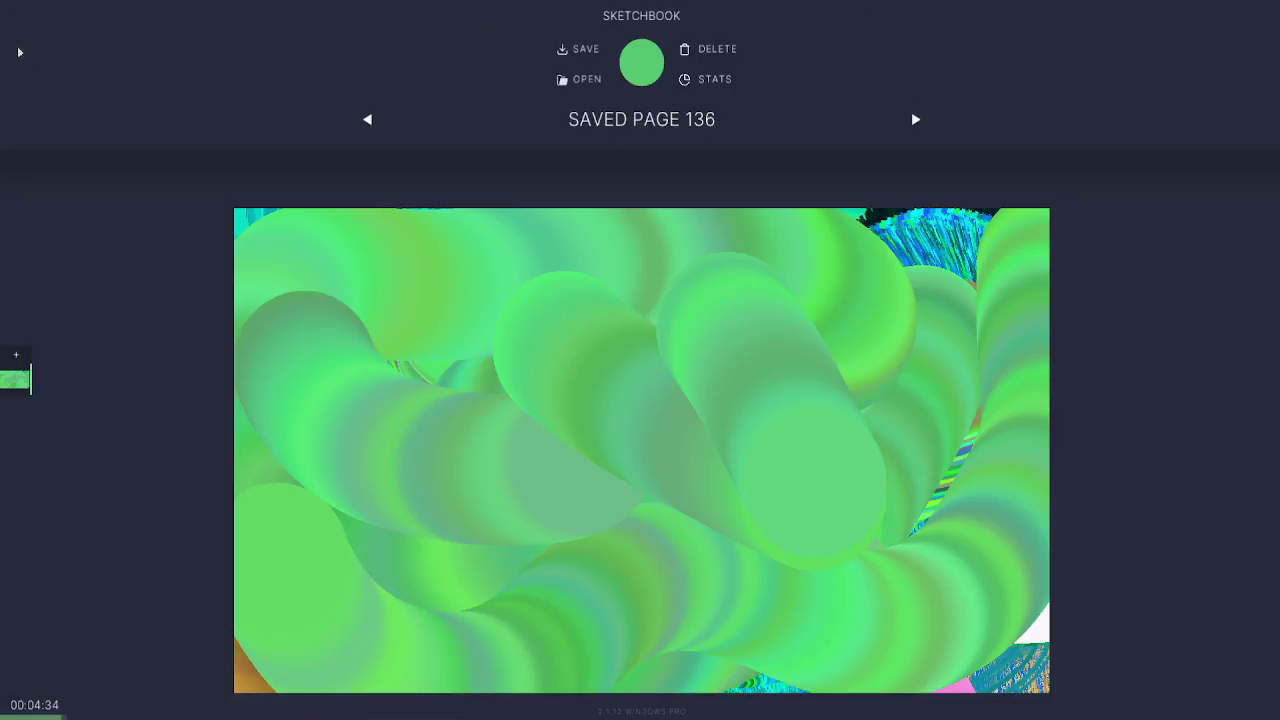
pyautogui.click(18, 46)
pyautogui.click(18, 45)
pyautogui.click(708, 82)
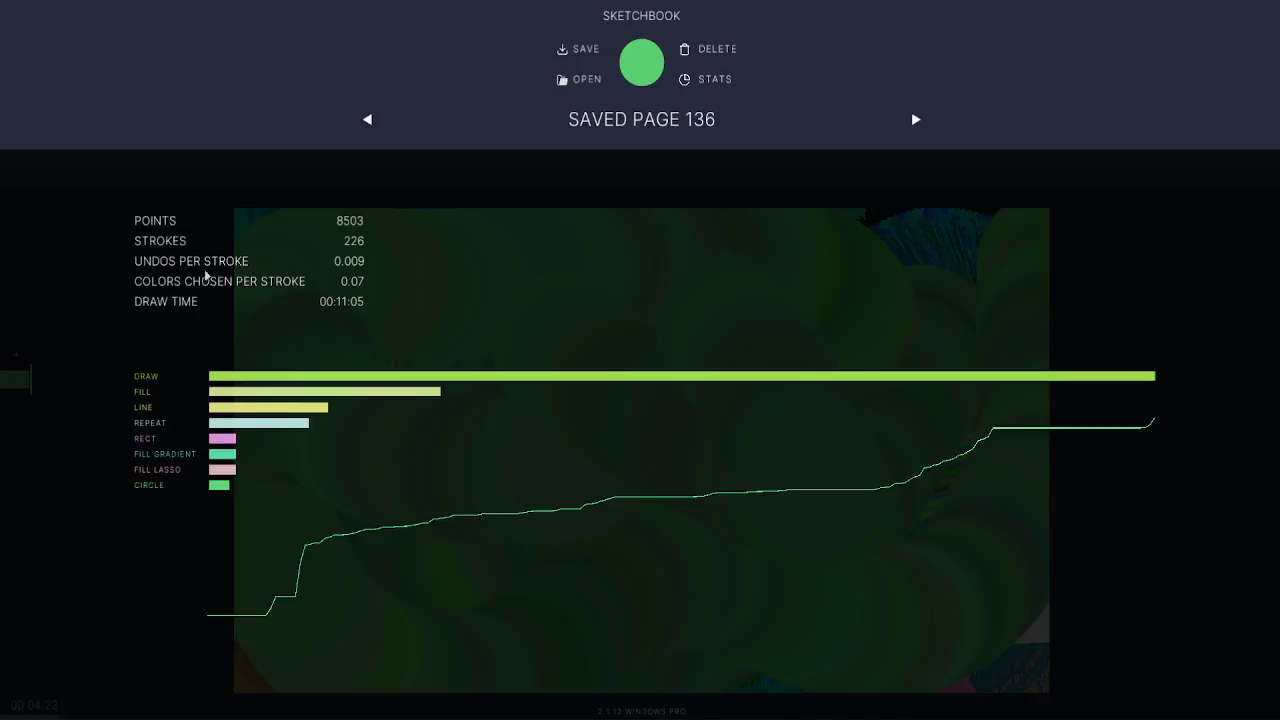
# Step: Browse the sketchbook back to the dog painting on page 134, and switch to the page with the pink striped painting
pyautogui.click(367, 120)
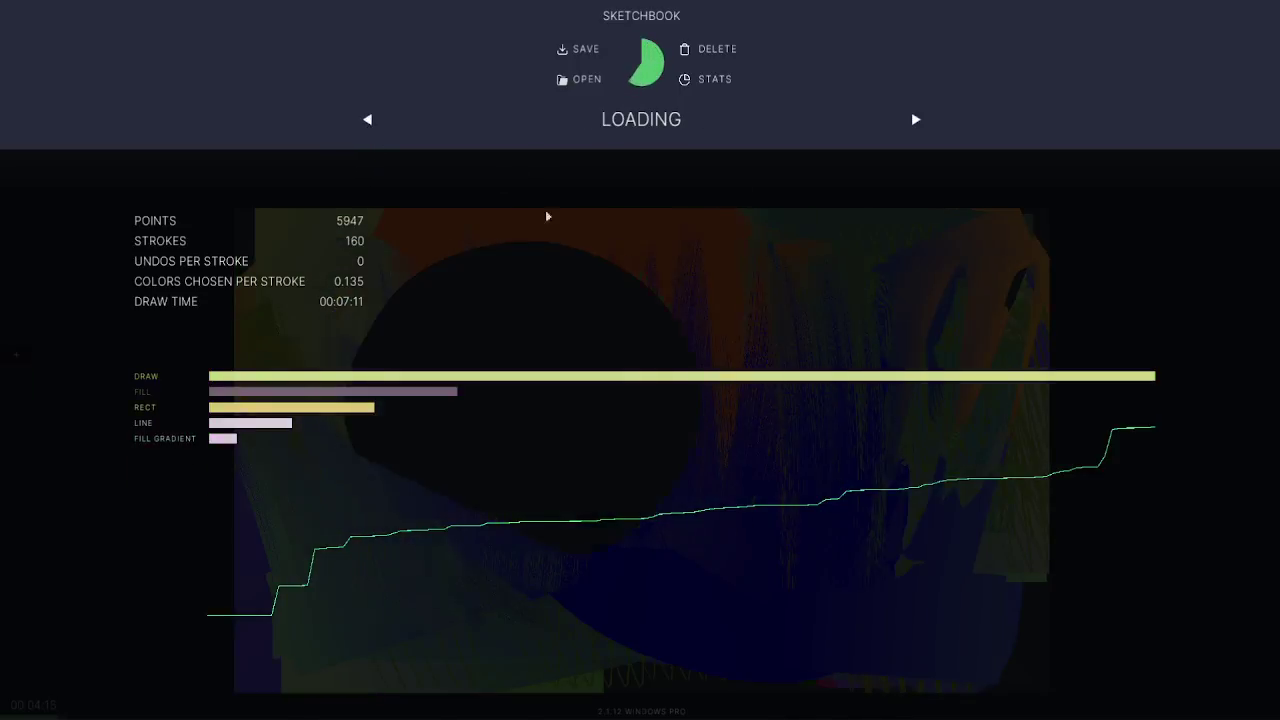
pyautogui.click(367, 120)
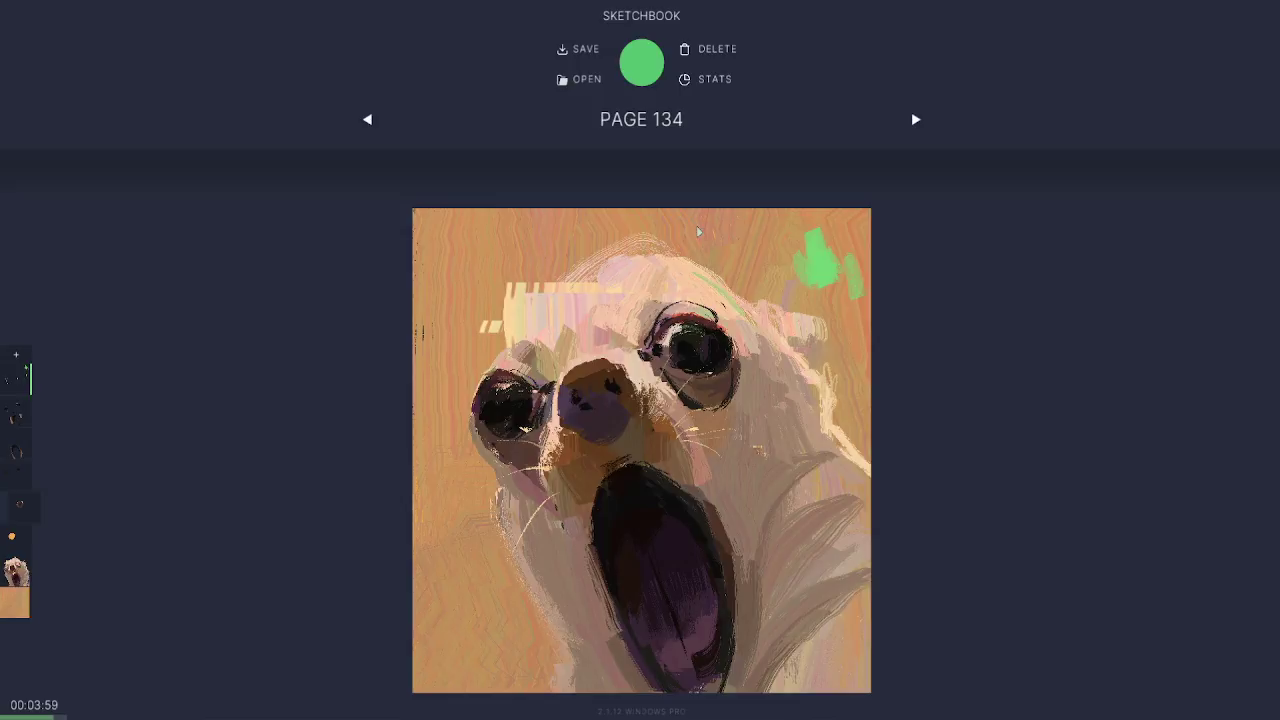
pyautogui.moveTo(652, 128)
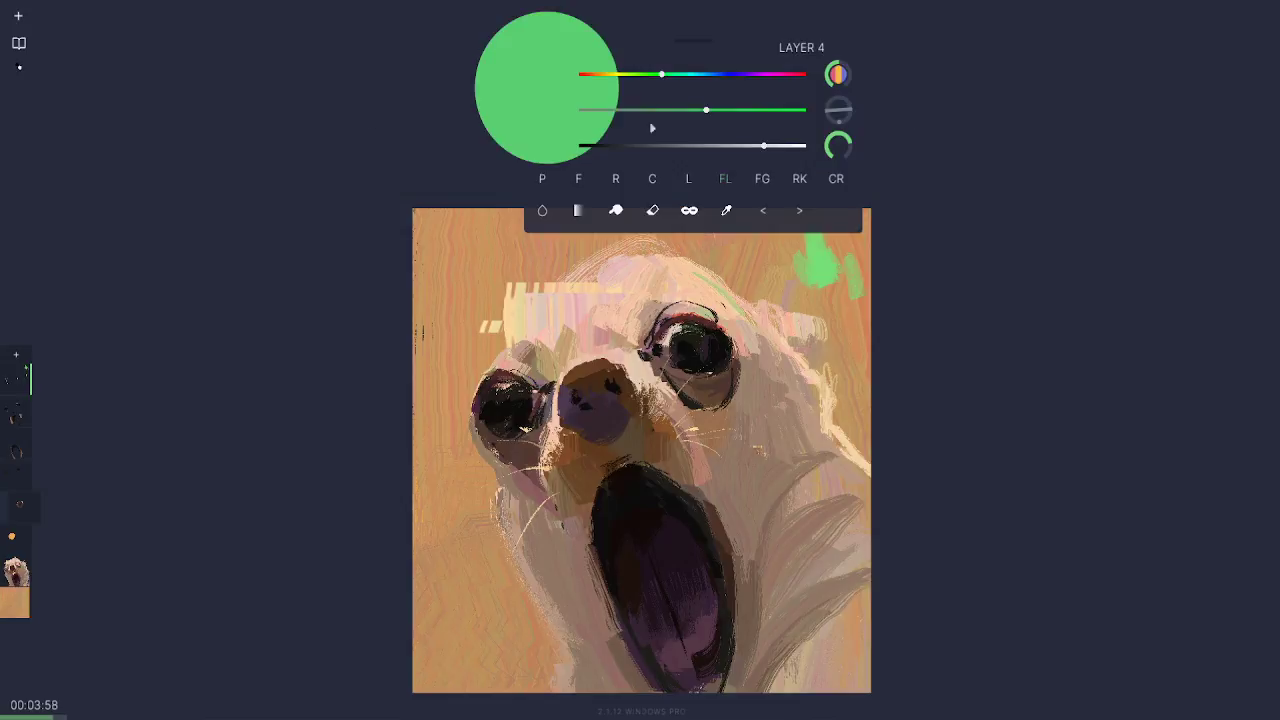
pyautogui.click(20, 43)
pyautogui.click(910, 119)
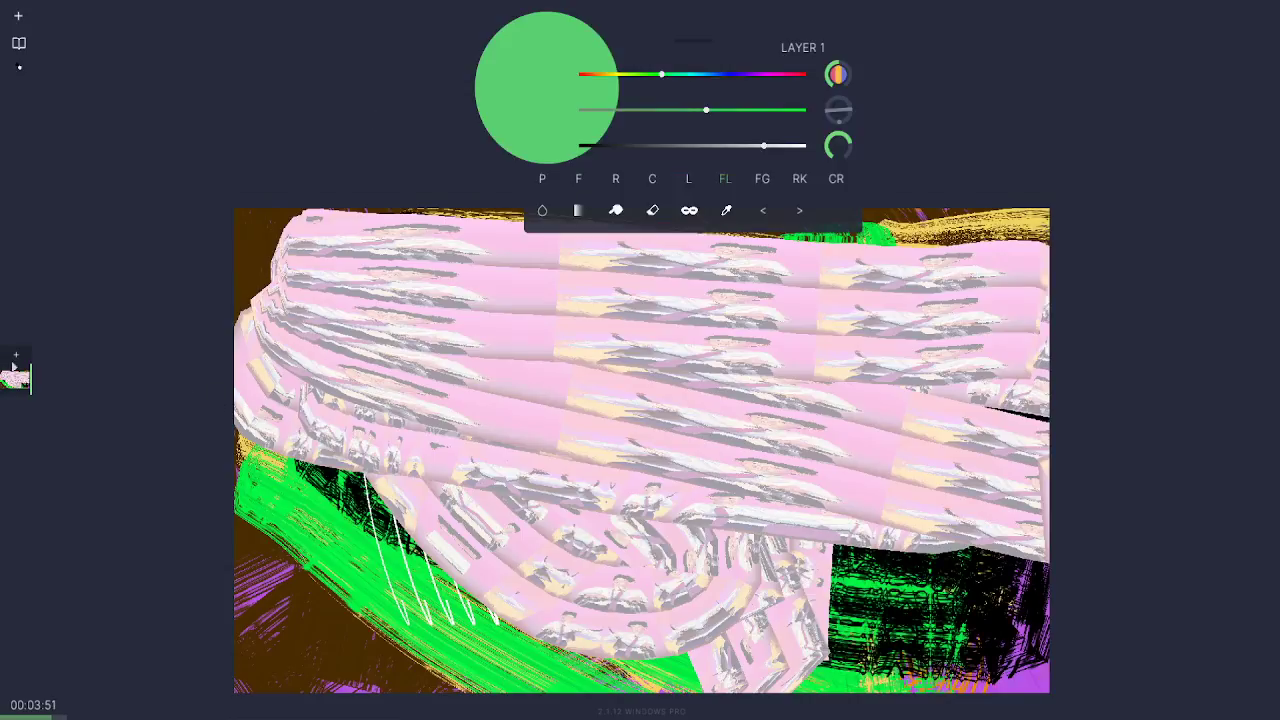
# Step: Add a layer above the pink striped painting, raise the green to full saturation and paint a large rounded spiral on it
pyautogui.moveTo(11, 376)
pyautogui.mouseDown()
pyautogui.moveTo(26, 405)
pyautogui.moveTo(17, 391)
pyautogui.mouseUp()
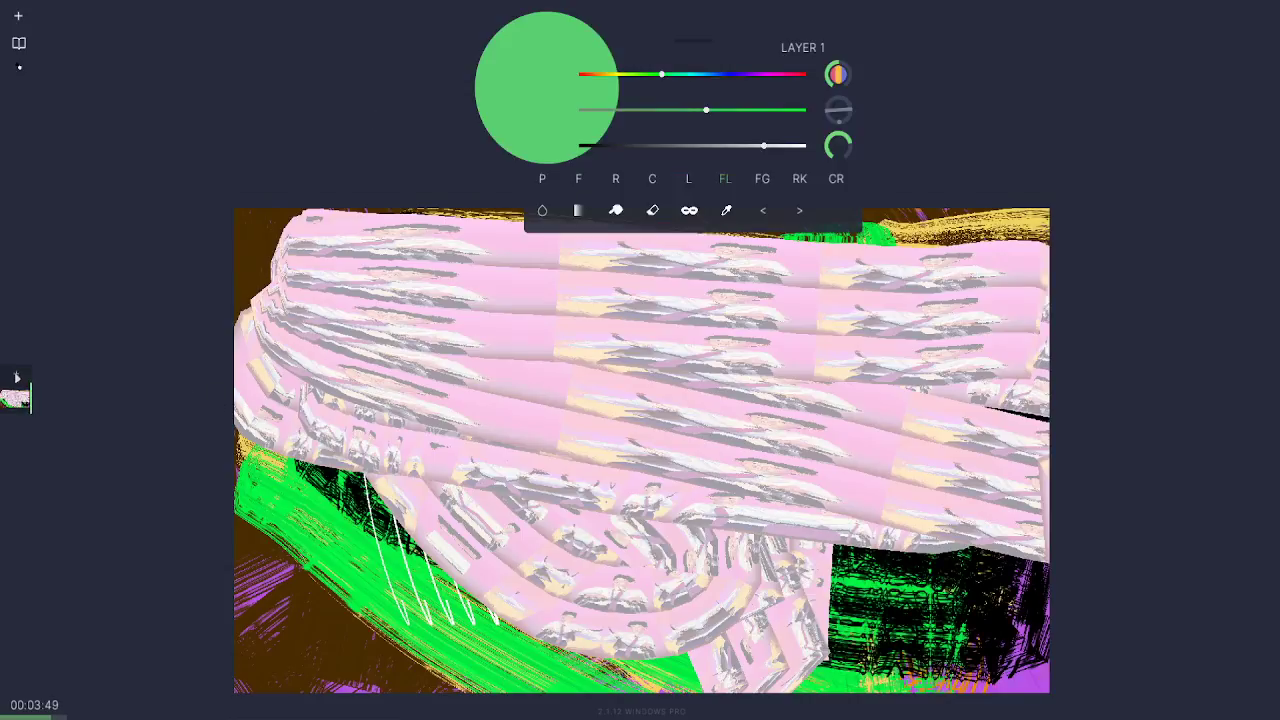
pyautogui.click(18, 378)
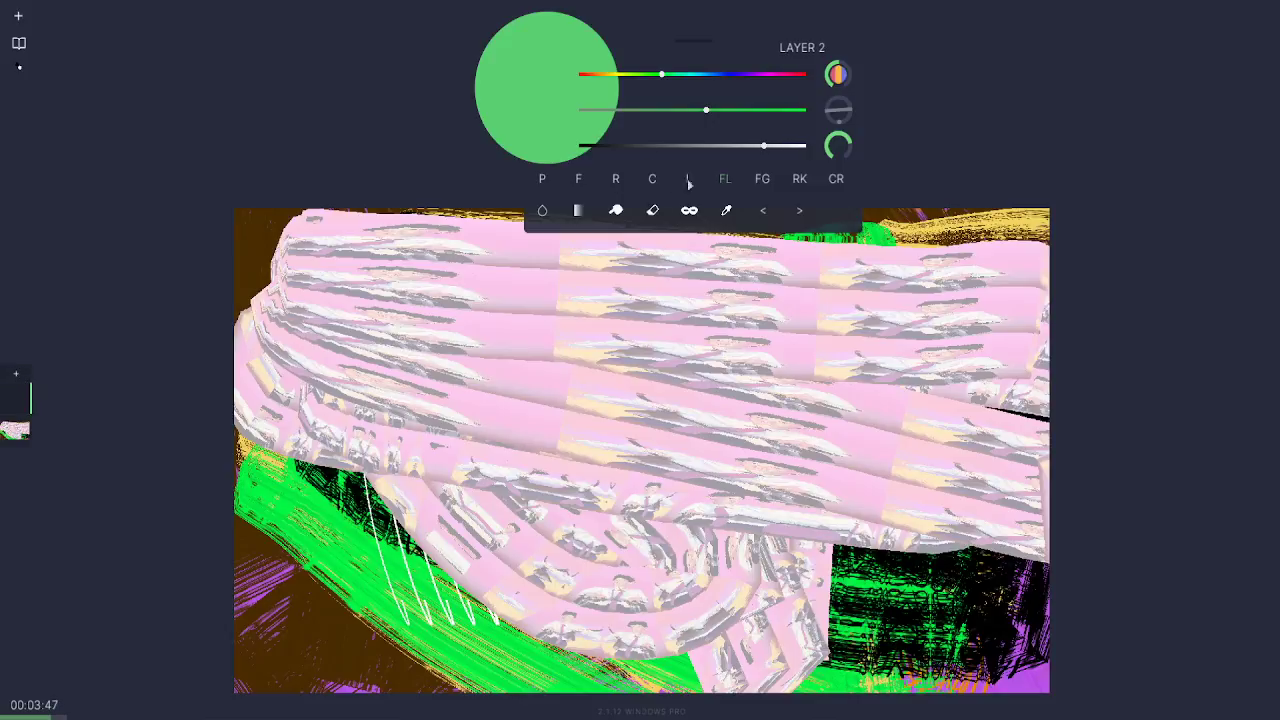
pyautogui.moveTo(759, 118); pyautogui.dragTo(788, 128)
pyautogui.moveTo(430, 440)
pyautogui.mouseDown()
pyautogui.moveTo(720, 395)
pyautogui.moveTo(548, 424)
pyautogui.moveTo(494, 332)
pyautogui.moveTo(517, 366)
pyautogui.moveTo(505, 345)
pyautogui.mouseUp()
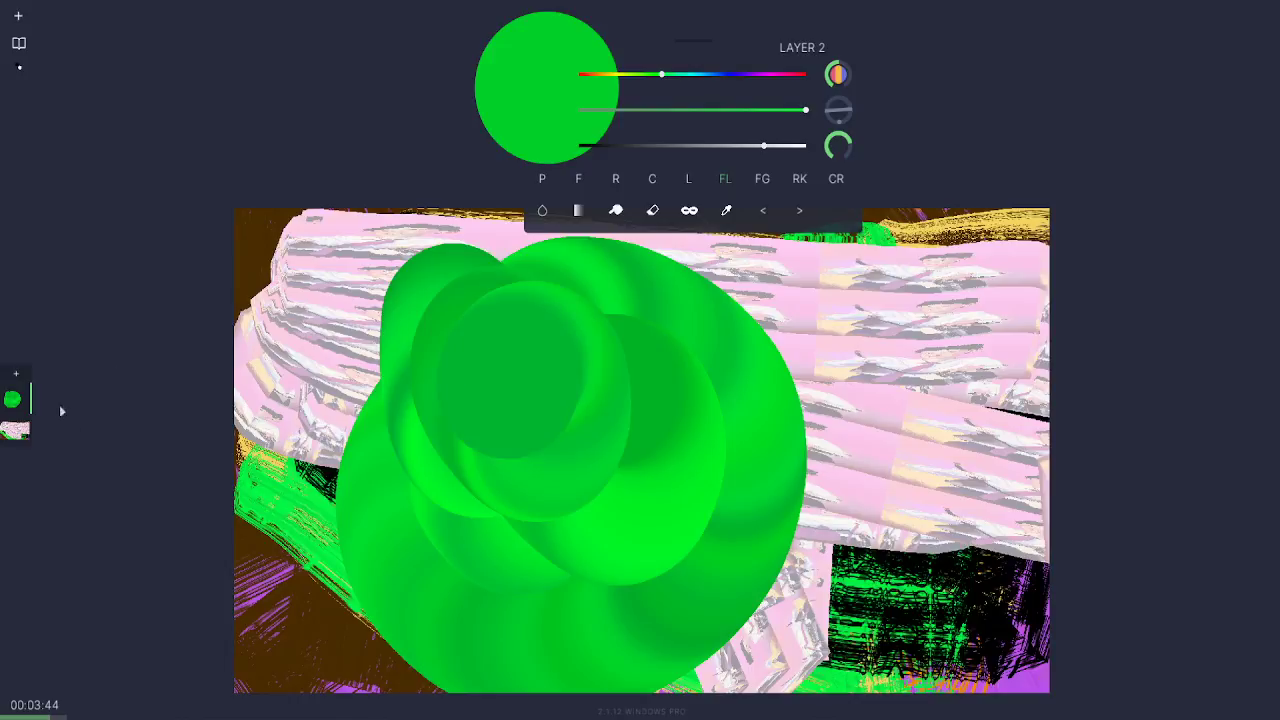
# Step: Add a third layer, pick a pale yellow and paint a smaller rounded shape overlapping the green spiral's right edge
pyautogui.click(16, 374)
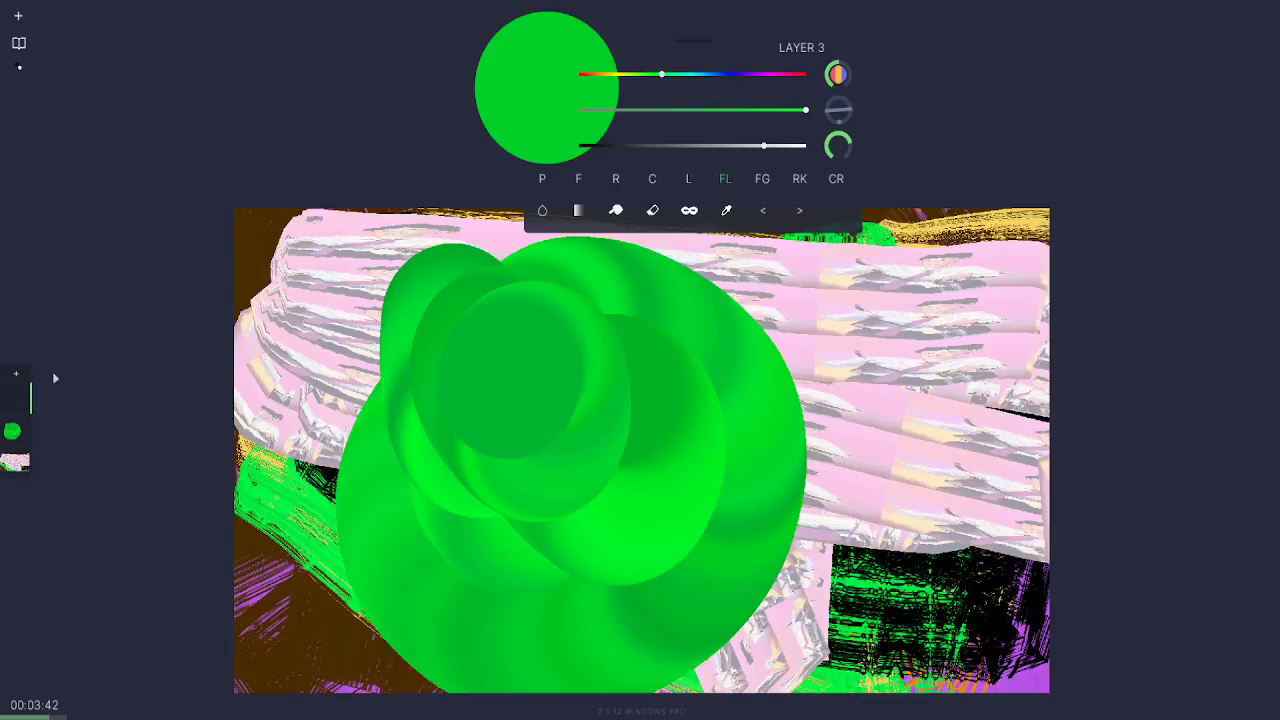
pyautogui.moveTo(656, 113)
pyautogui.mouseDown()
pyautogui.moveTo(634, 110)
pyautogui.moveTo(615, 74)
pyautogui.mouseUp()
pyautogui.moveTo(736, 343)
pyautogui.mouseDown()
pyautogui.moveTo(849, 360)
pyautogui.moveTo(895, 430)
pyautogui.mouseUp()
# Step: Clip Layer 3 with the pale yellow shape down to the green layer below it
pyautogui.click(21, 399)
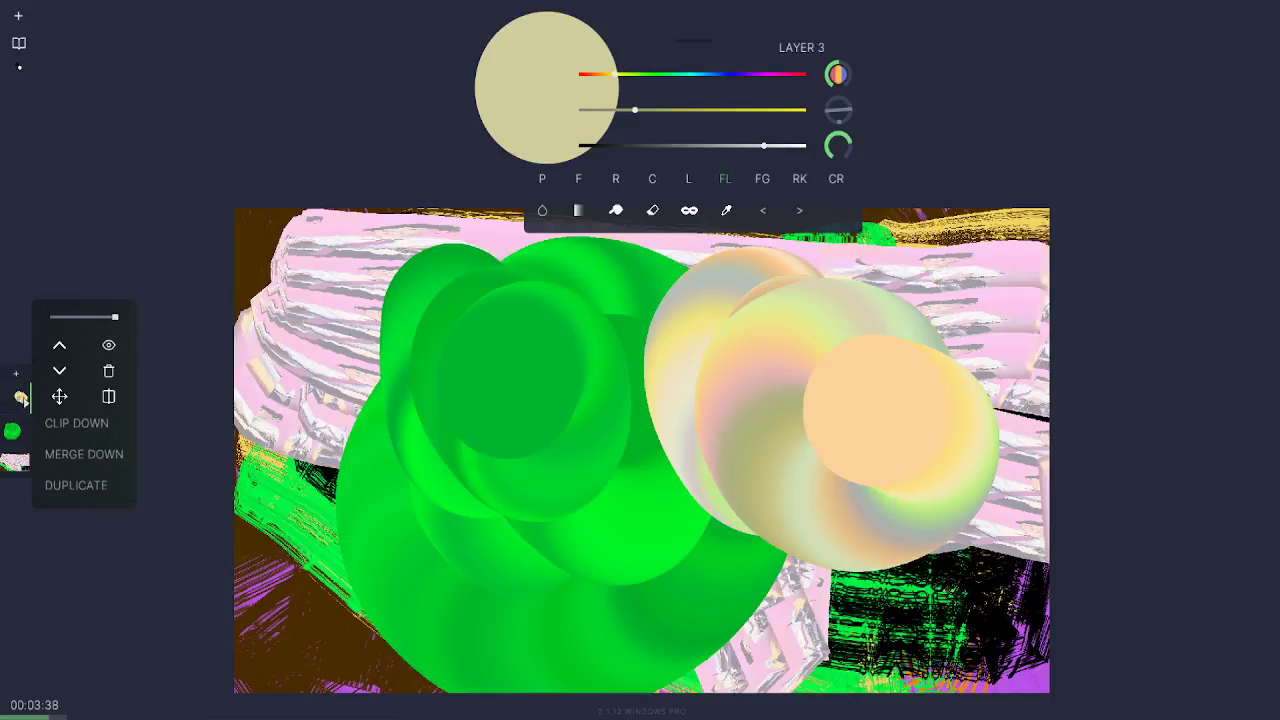
pyautogui.click(21, 399)
pyautogui.click(21, 399)
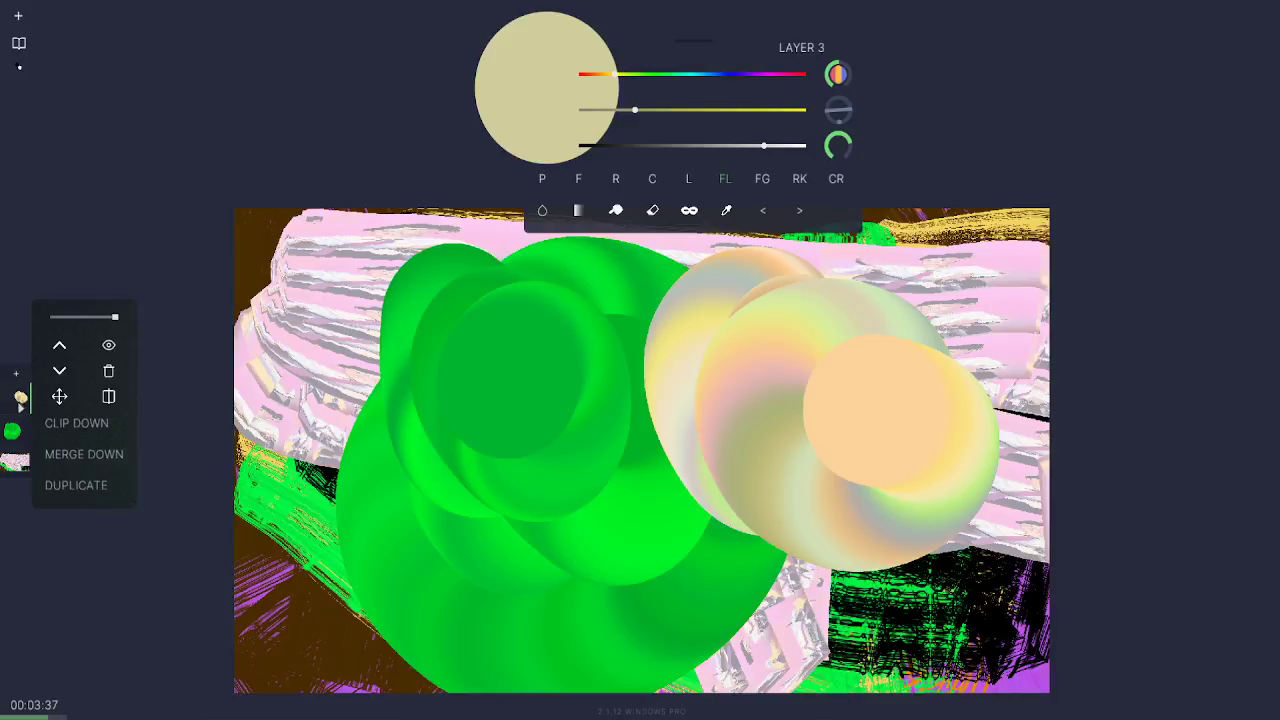
pyautogui.click(73, 428)
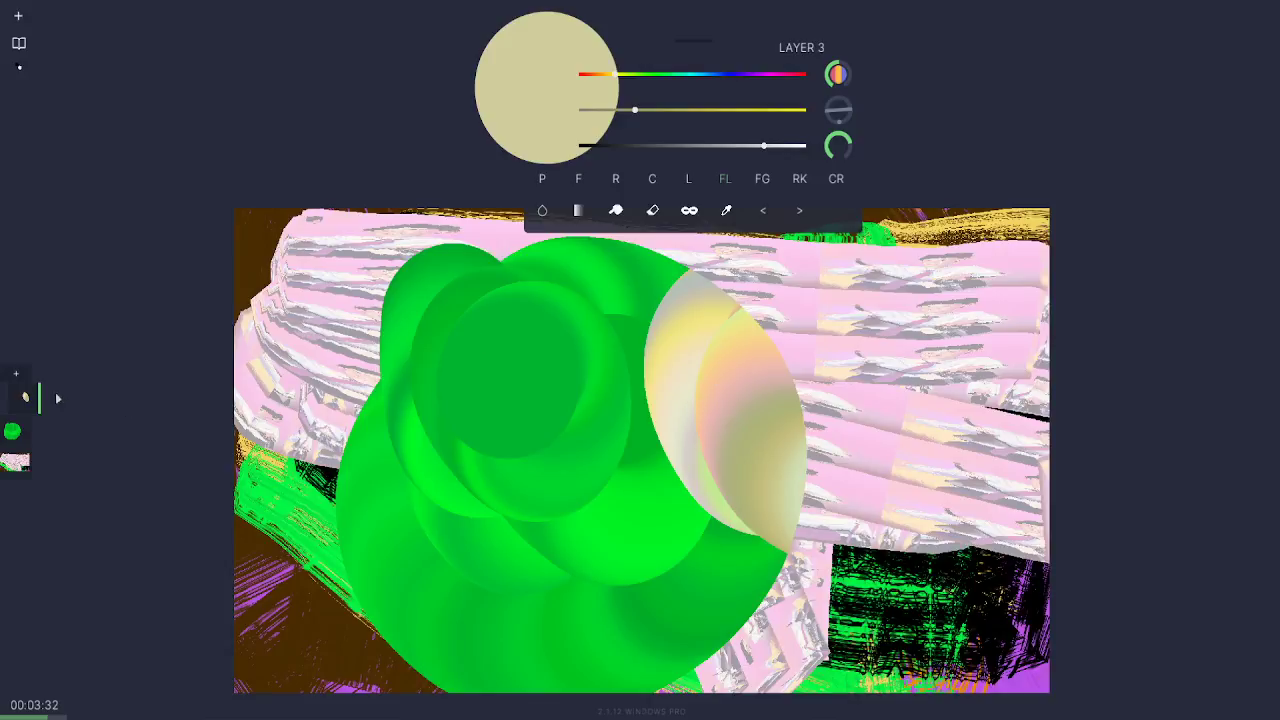
# Step: Transform Layer 3 by moving the pale yellow shape left over the green spiral and enlarging it slightly
pyautogui.click(23, 400)
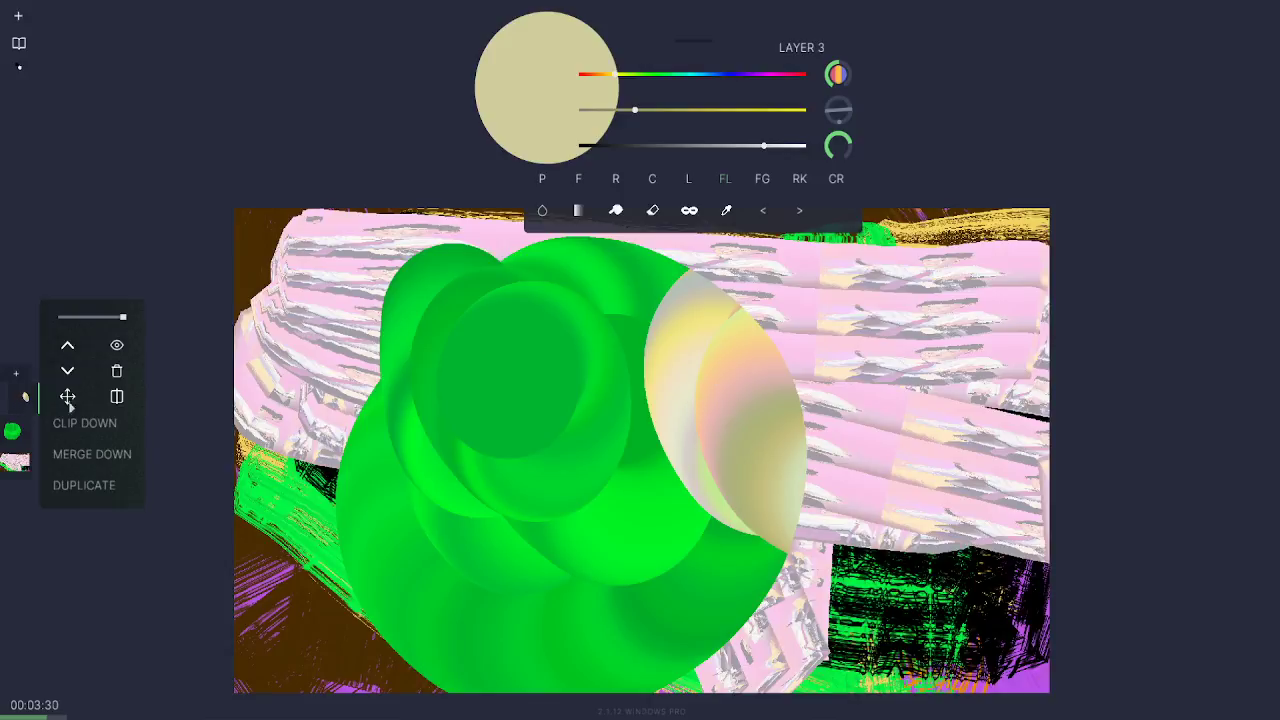
pyautogui.click(67, 398)
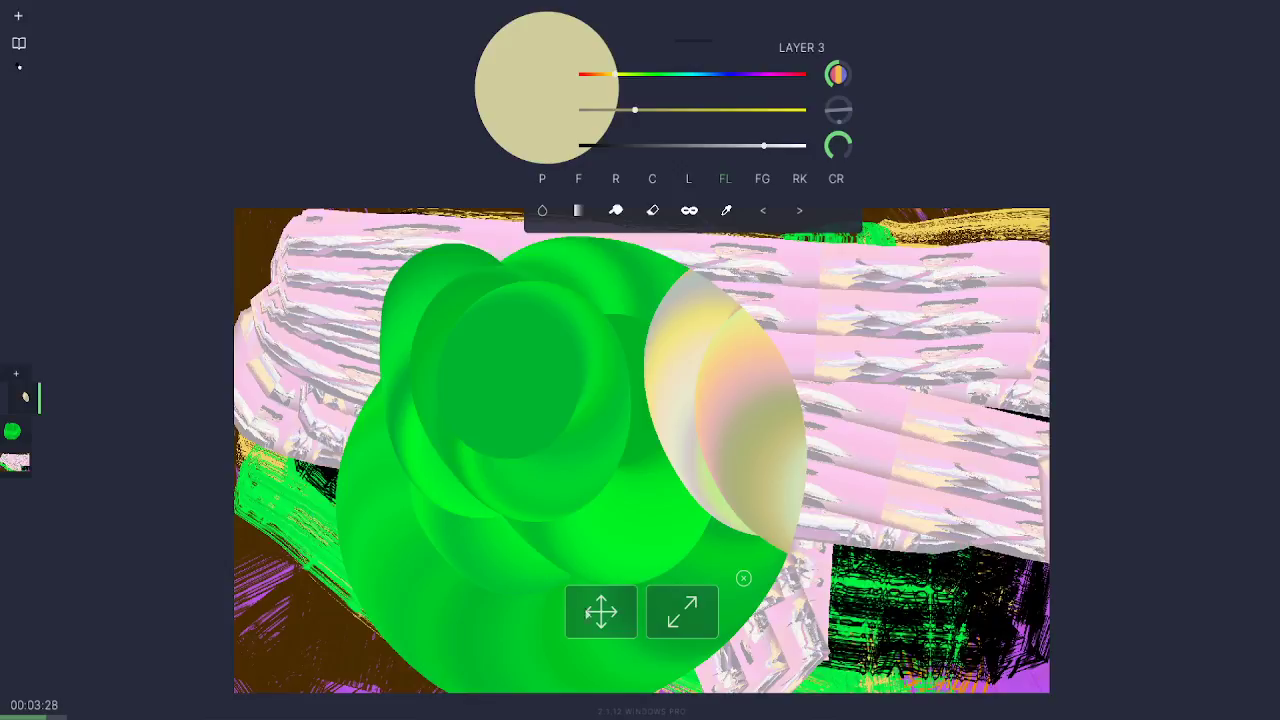
pyautogui.moveTo(588, 613); pyautogui.dragTo(466, 634)
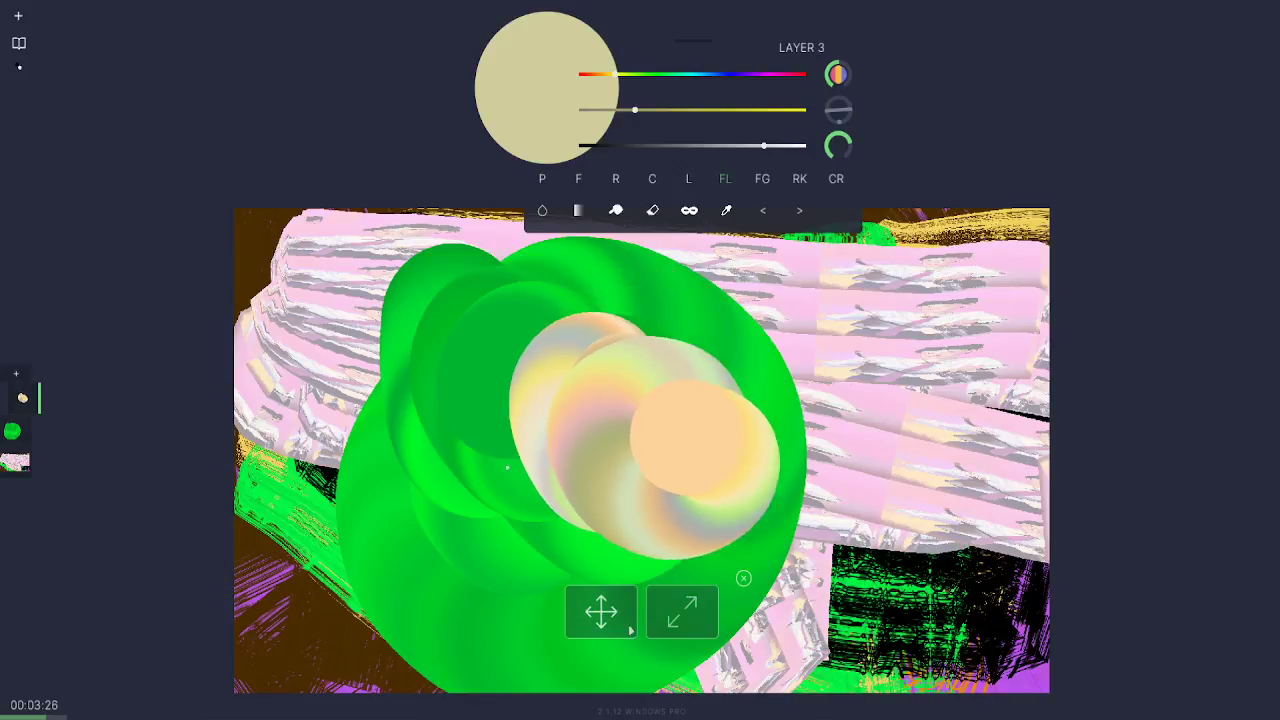
pyautogui.moveTo(682, 616); pyautogui.dragTo(723, 605)
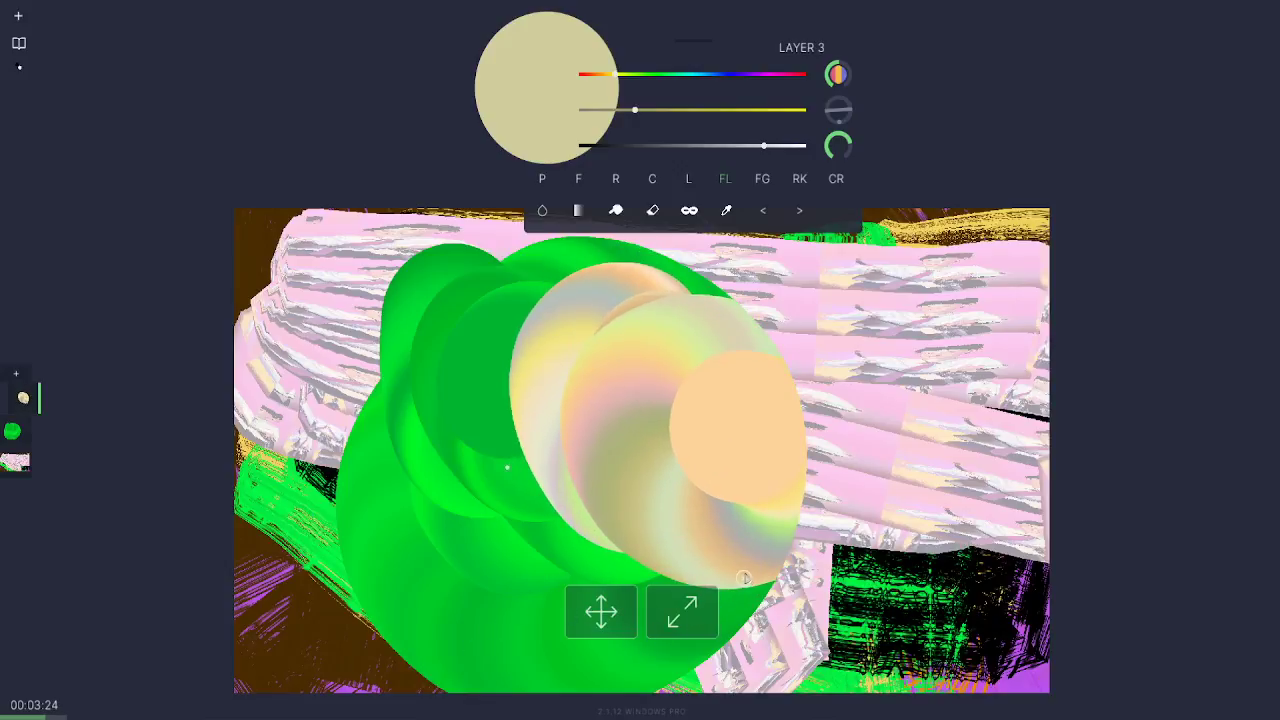
pyautogui.click(744, 578)
# Step: Turn on X symmetry for Layer 2, the layer with the green spiral
pyautogui.click(30, 400)
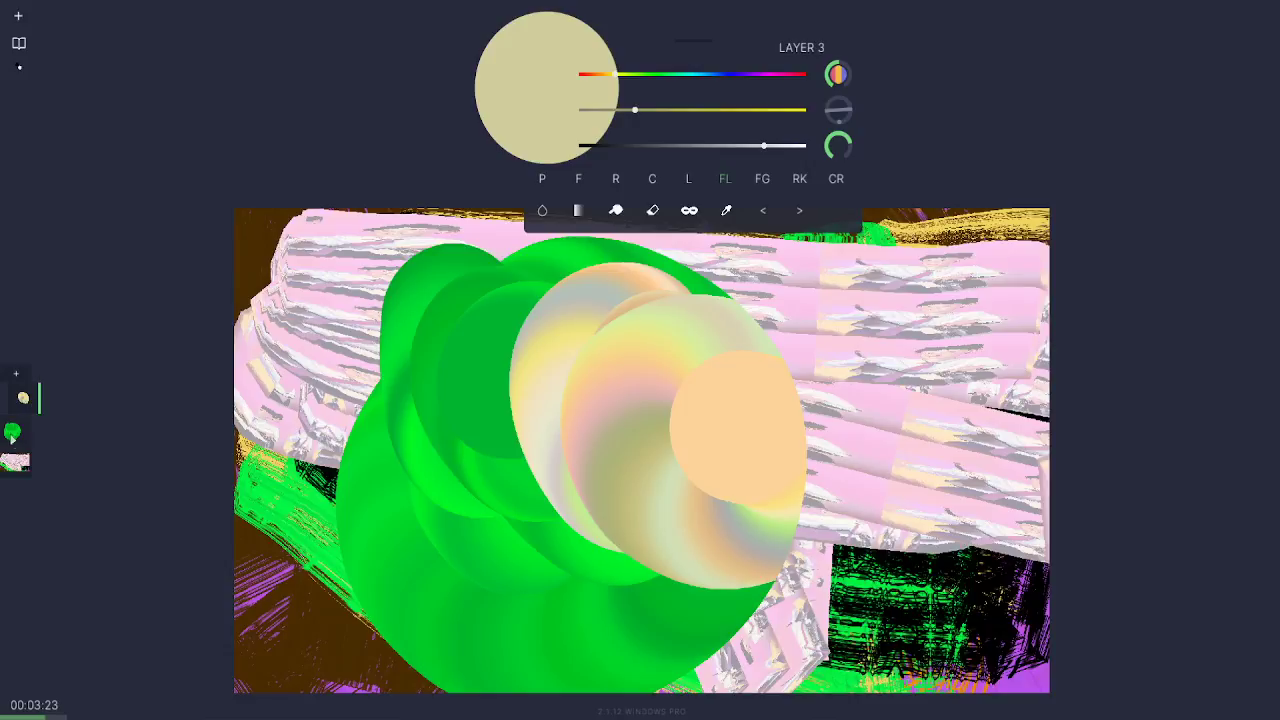
pyautogui.click(14, 432)
pyautogui.click(21, 434)
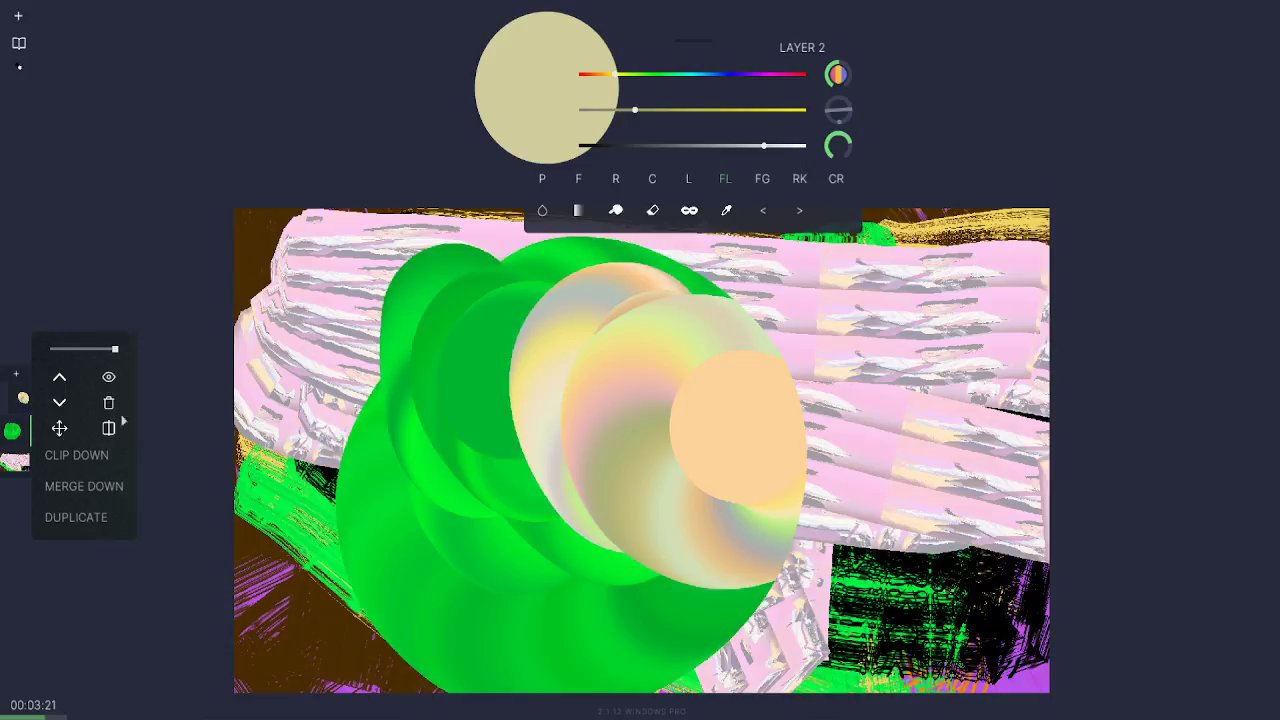
pyautogui.click(109, 429)
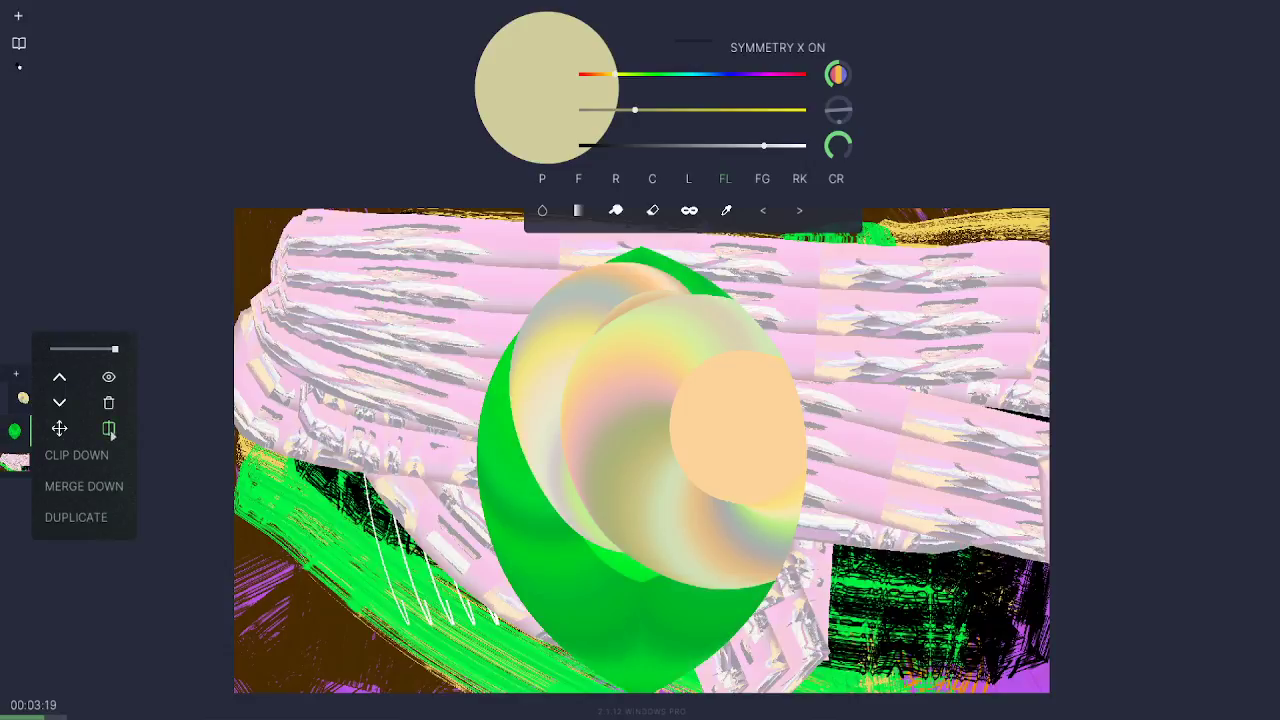
pyautogui.click(109, 429)
pyautogui.click(111, 432)
# Step: Transform Layer 2 by moving the green shape to the right across the symmetry axis, together with its clipped pale yellow shape
pyautogui.click(65, 433)
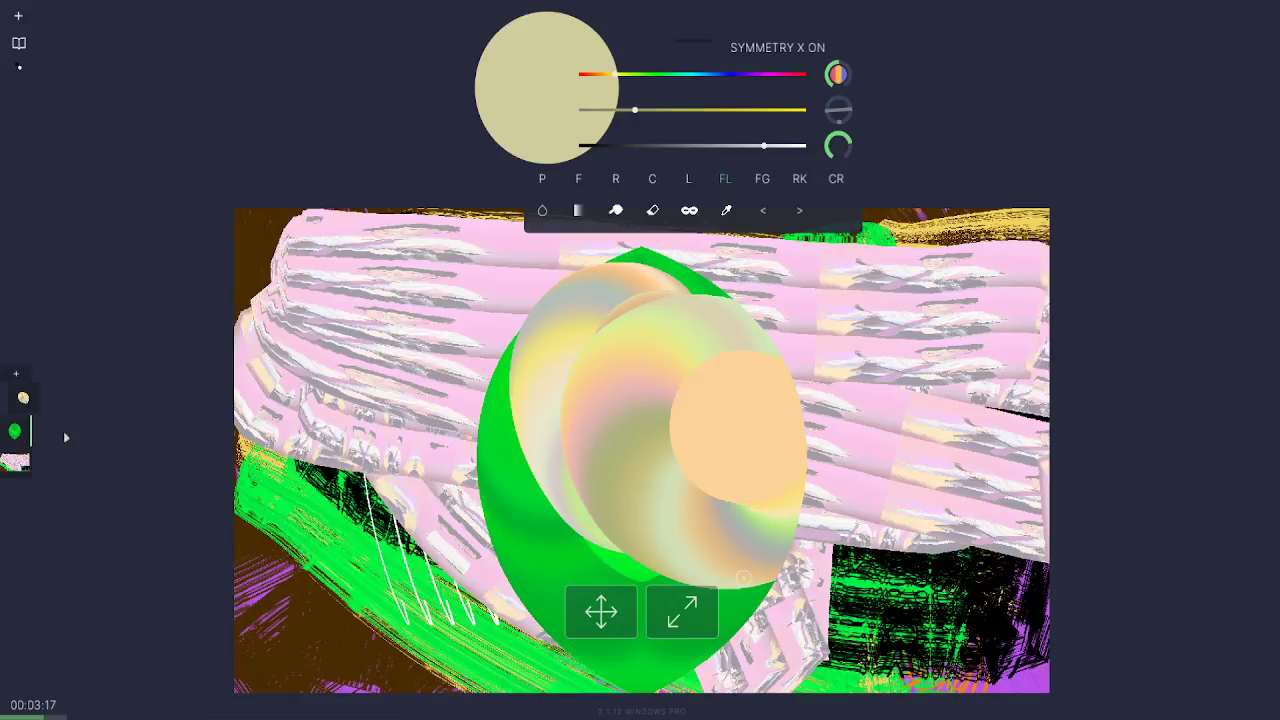
pyautogui.moveTo(612, 620); pyautogui.dragTo(749, 590)
pyautogui.click(744, 580)
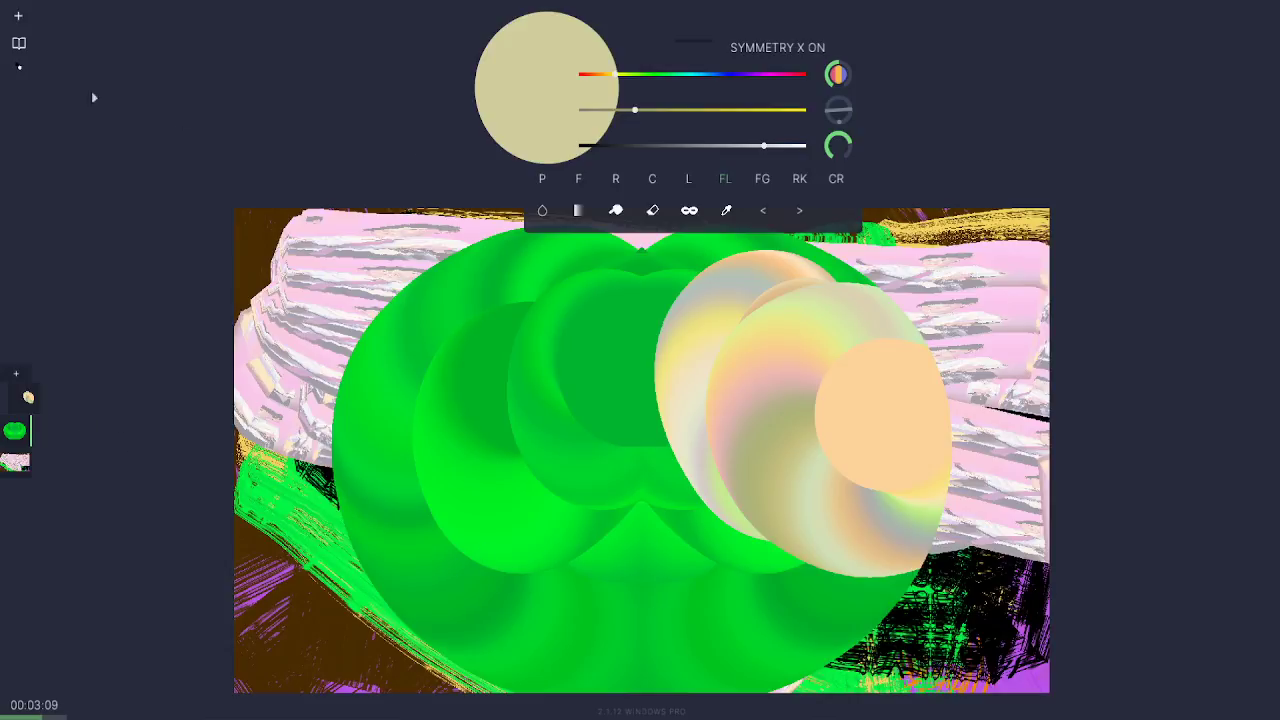
# Step: Resize the canvas by X 2 to 3840 x 2160 with Extend Border left off
pyautogui.click(19, 17)
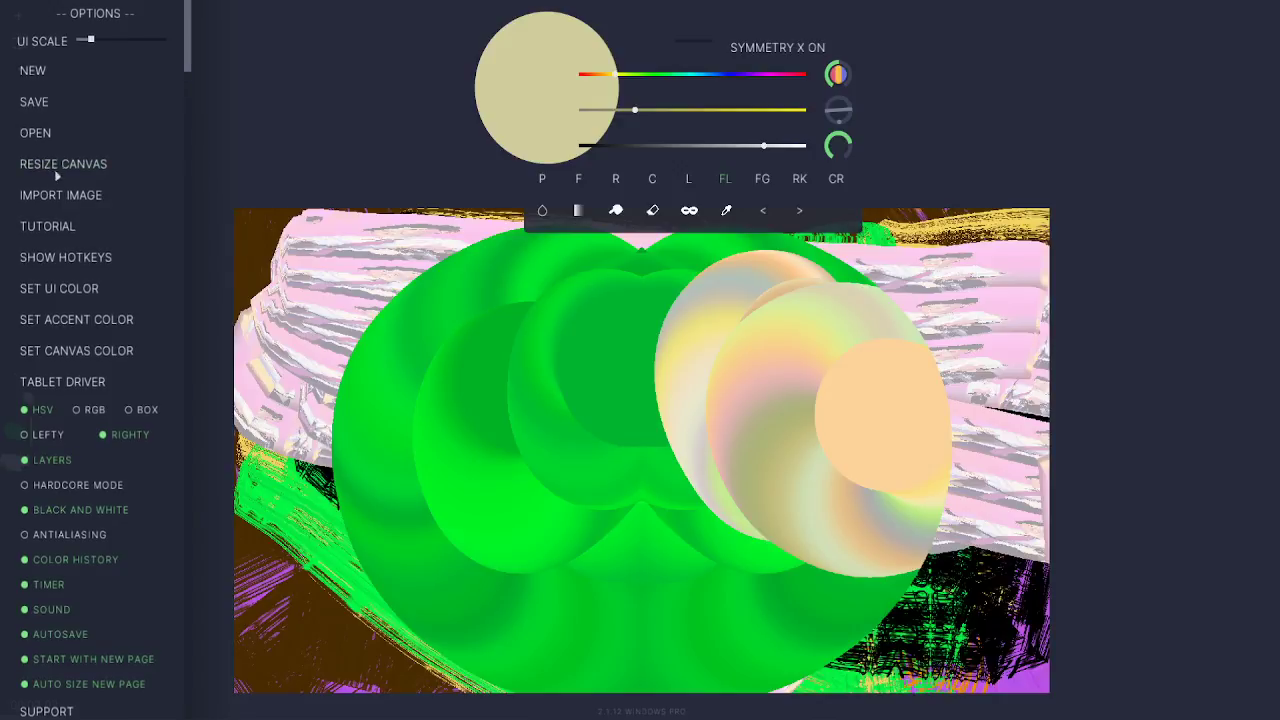
pyautogui.click(51, 168)
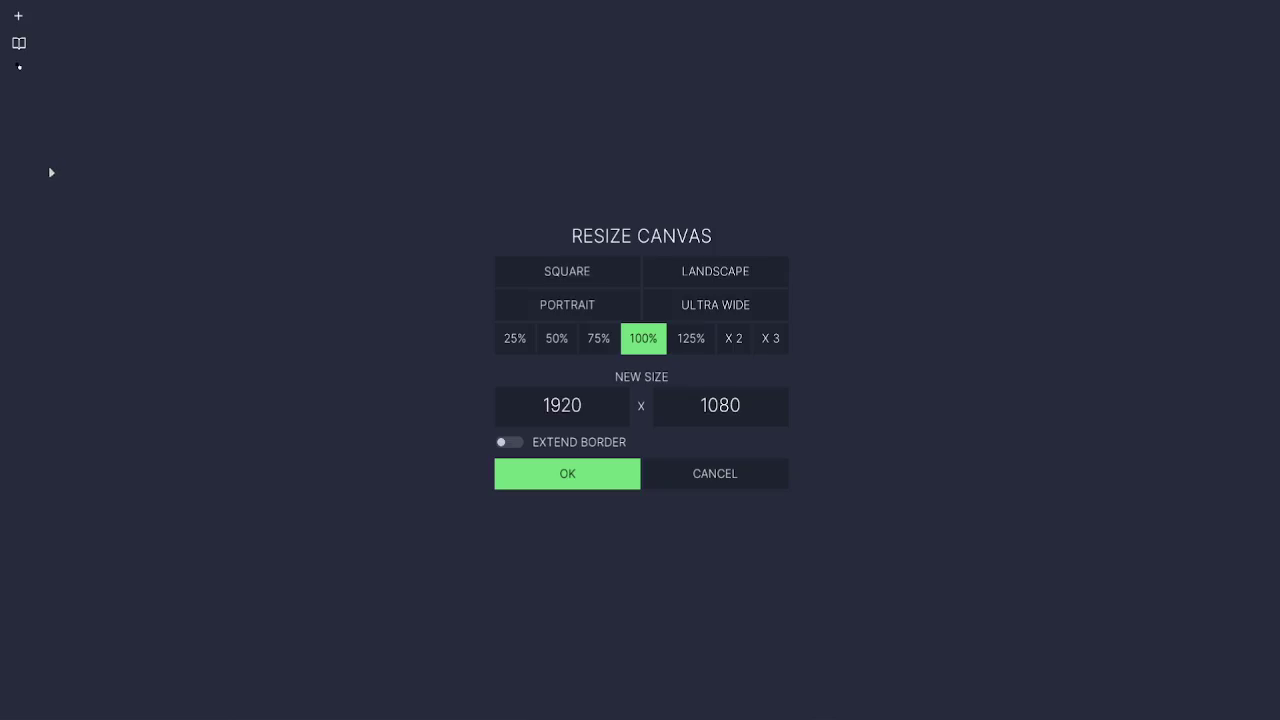
pyautogui.click(734, 343)
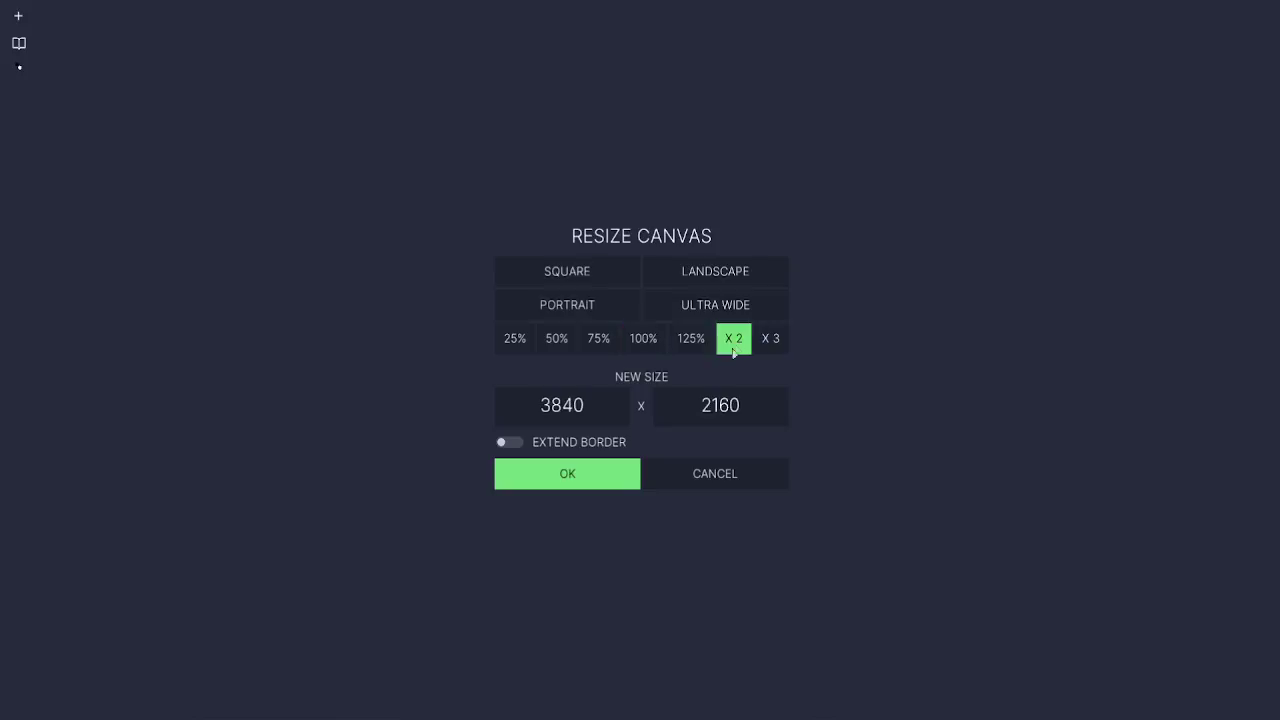
pyautogui.click(556, 480)
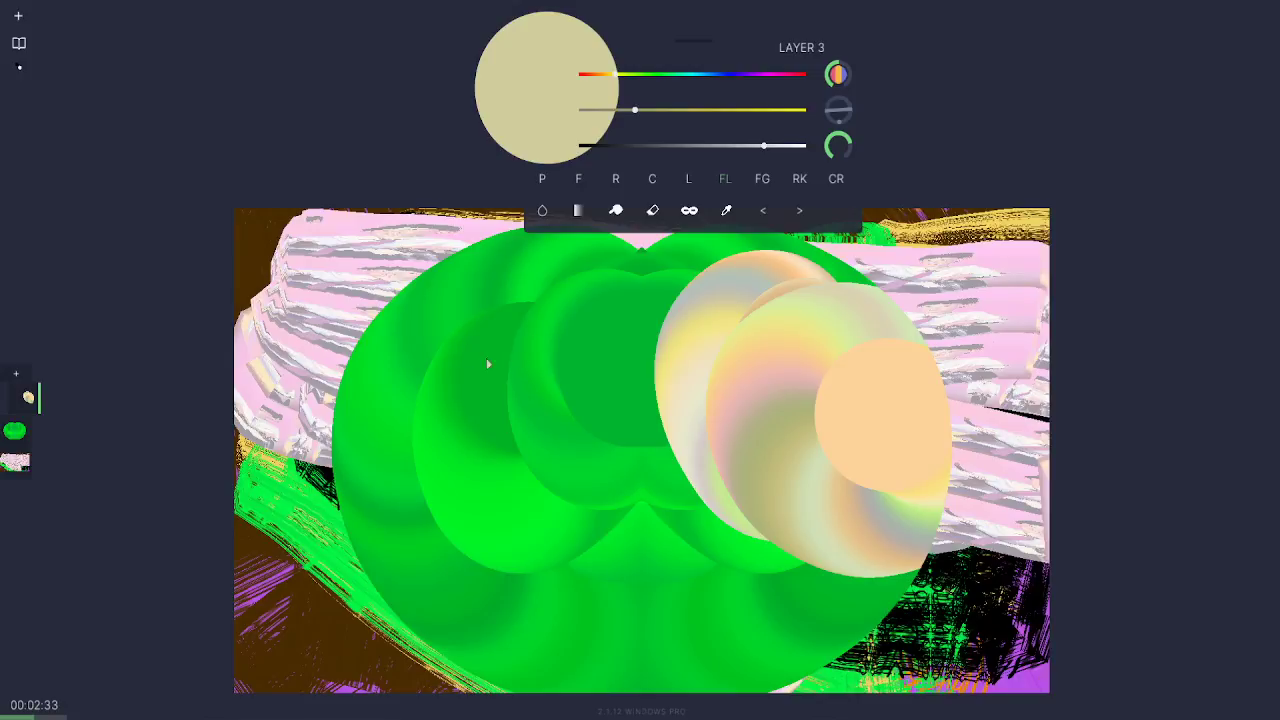
# Step: Move the floating color and tool panel slightly up and to the left over the canvas
pyautogui.scroll(3, 520, 380)
pyautogui.moveTo(527, 385)
pyautogui.mouseDown()
pyautogui.moveTo(629, 440)
pyautogui.moveTo(543, 380)
pyautogui.mouseUp()
pyautogui.moveTo(641, 380); pyautogui.dragTo(411, 534)
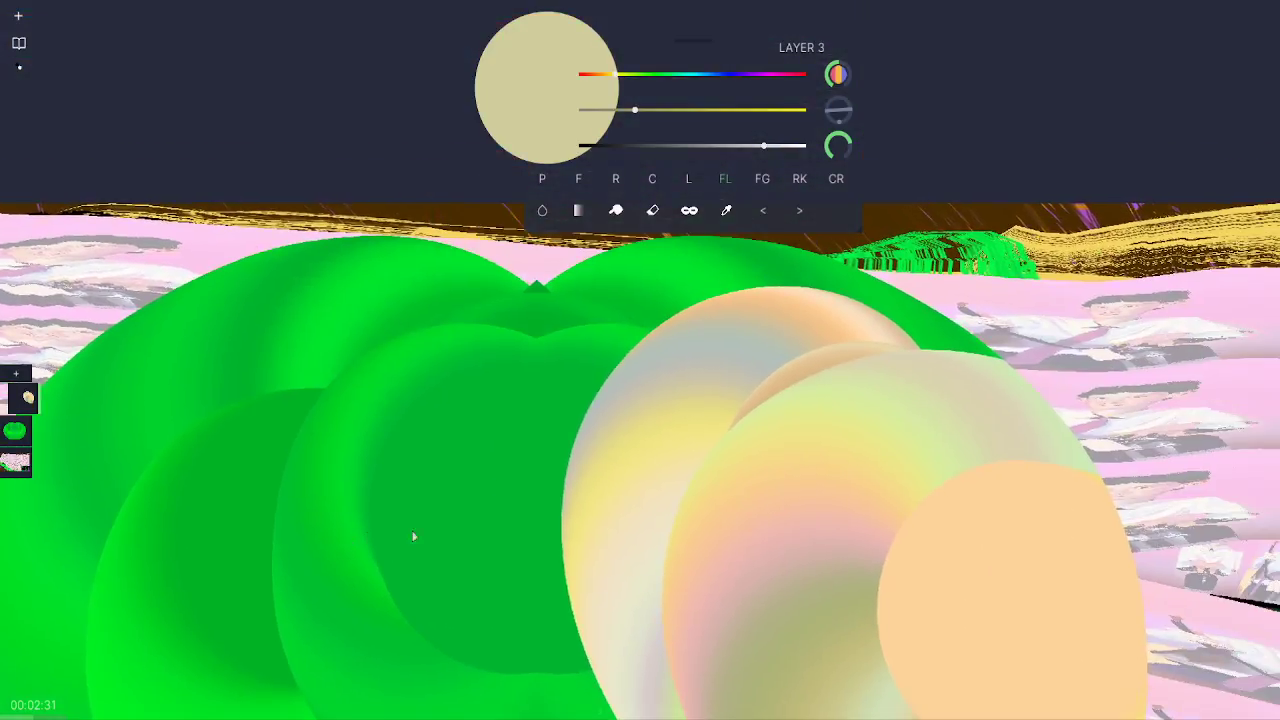
pyautogui.moveTo(598, 400)
pyautogui.mouseDown()
pyautogui.moveTo(629, 404)
pyautogui.moveTo(611, 480)
pyautogui.moveTo(664, 442)
pyautogui.moveTo(587, 427)
pyautogui.moveTo(623, 372)
pyautogui.moveTo(589, 417)
pyautogui.moveTo(586, 337)
pyautogui.mouseUp()
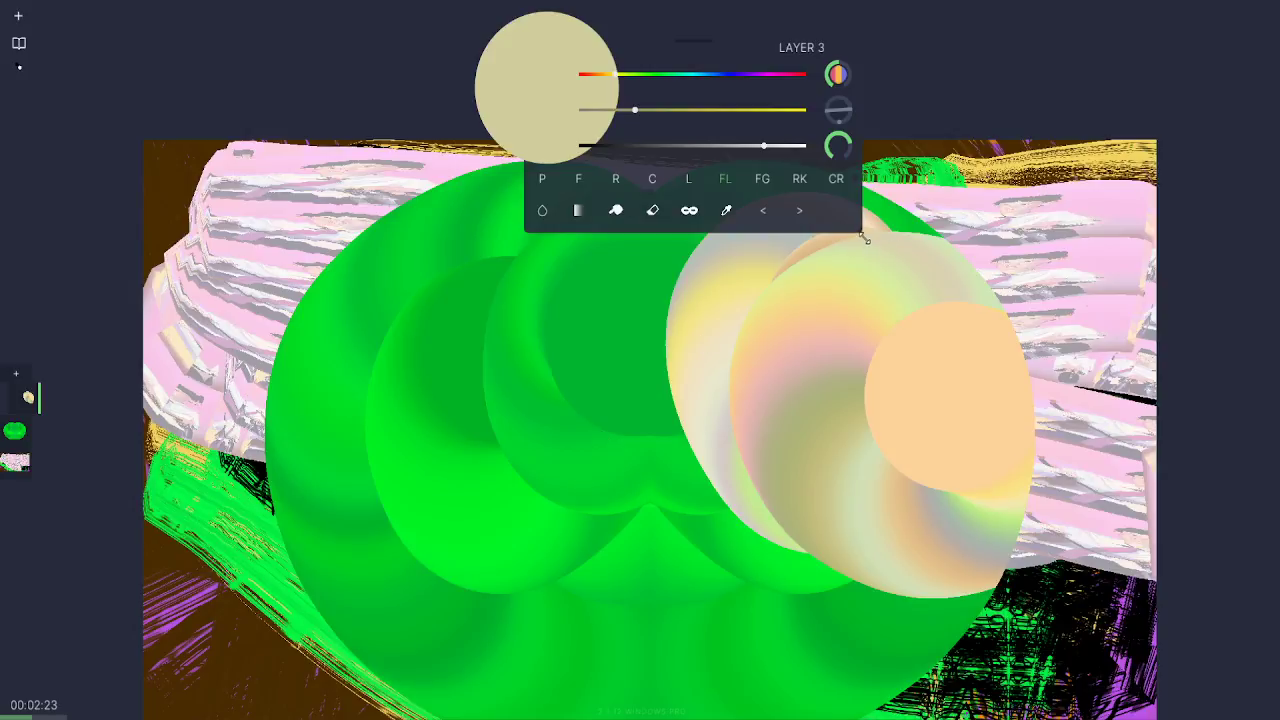
pyautogui.moveTo(688, 44)
pyautogui.mouseDown()
pyautogui.moveTo(628, 20)
pyautogui.moveTo(651, 9)
pyautogui.moveTo(632, 20)
pyautogui.mouseUp()
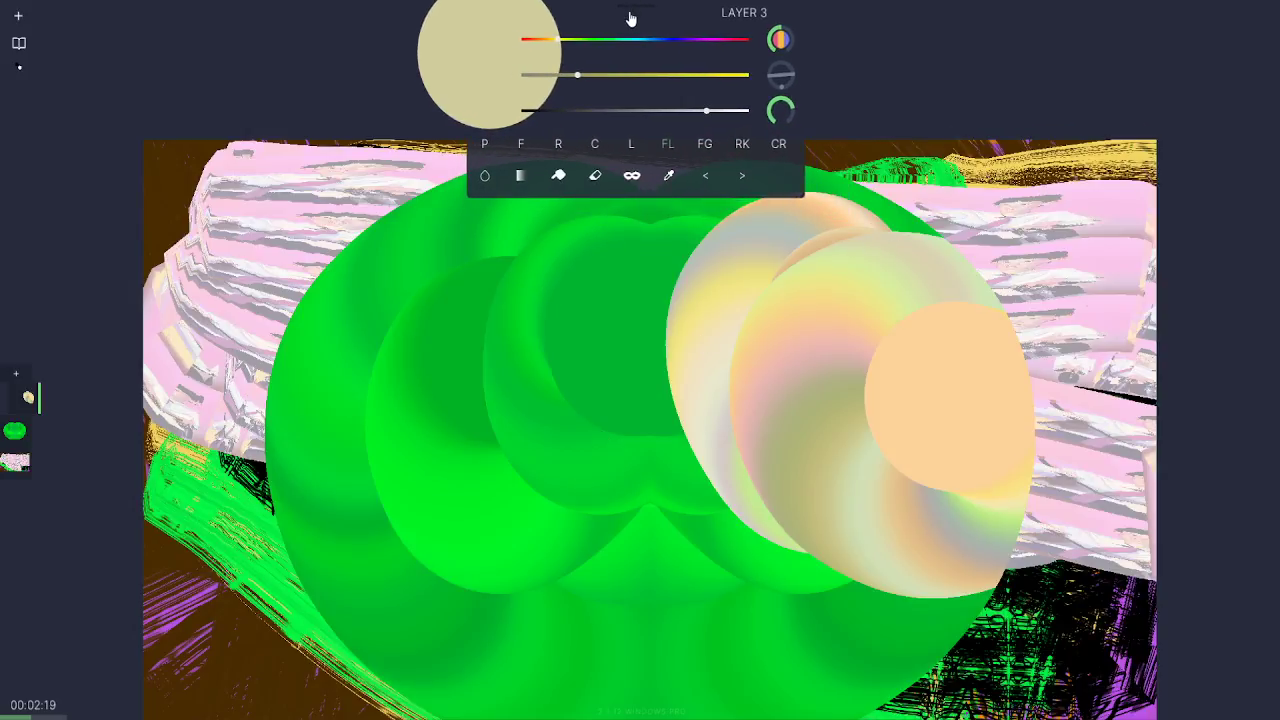